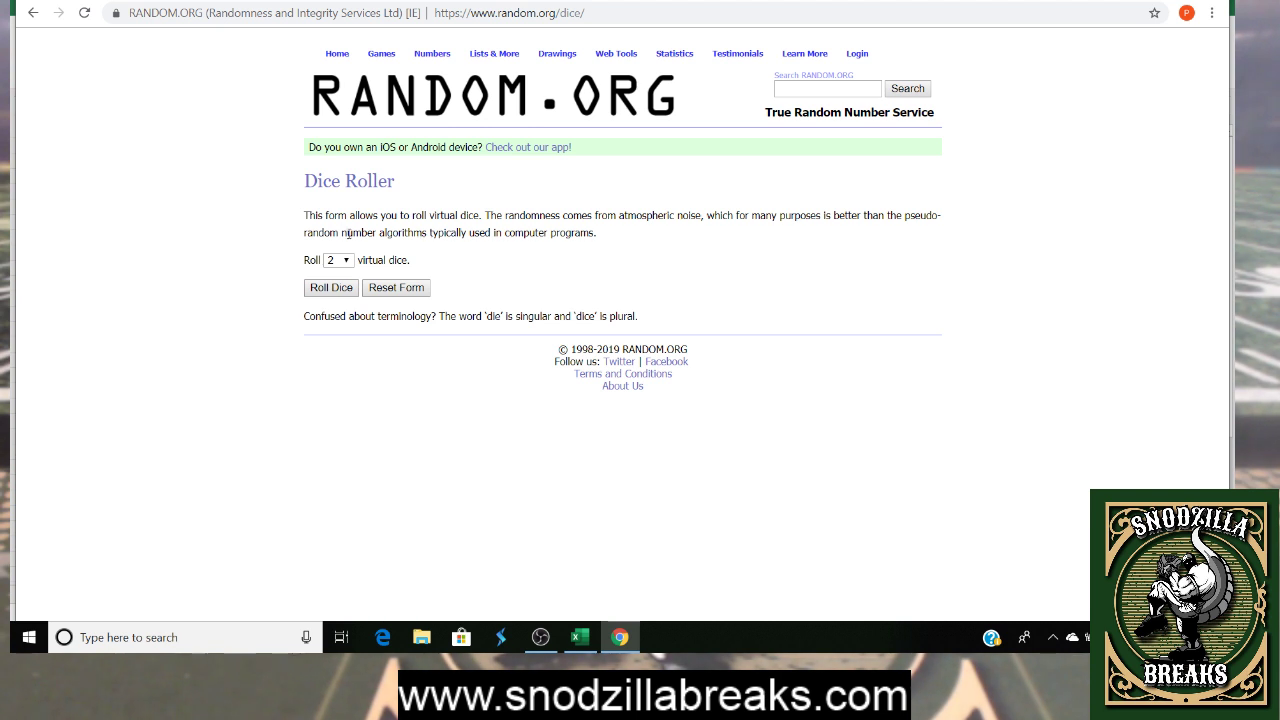
Roll two virtual dice on RANDOM.ORG and open the List Randomizer form
{"action": "left_click", "coordinate": [341, 290]}
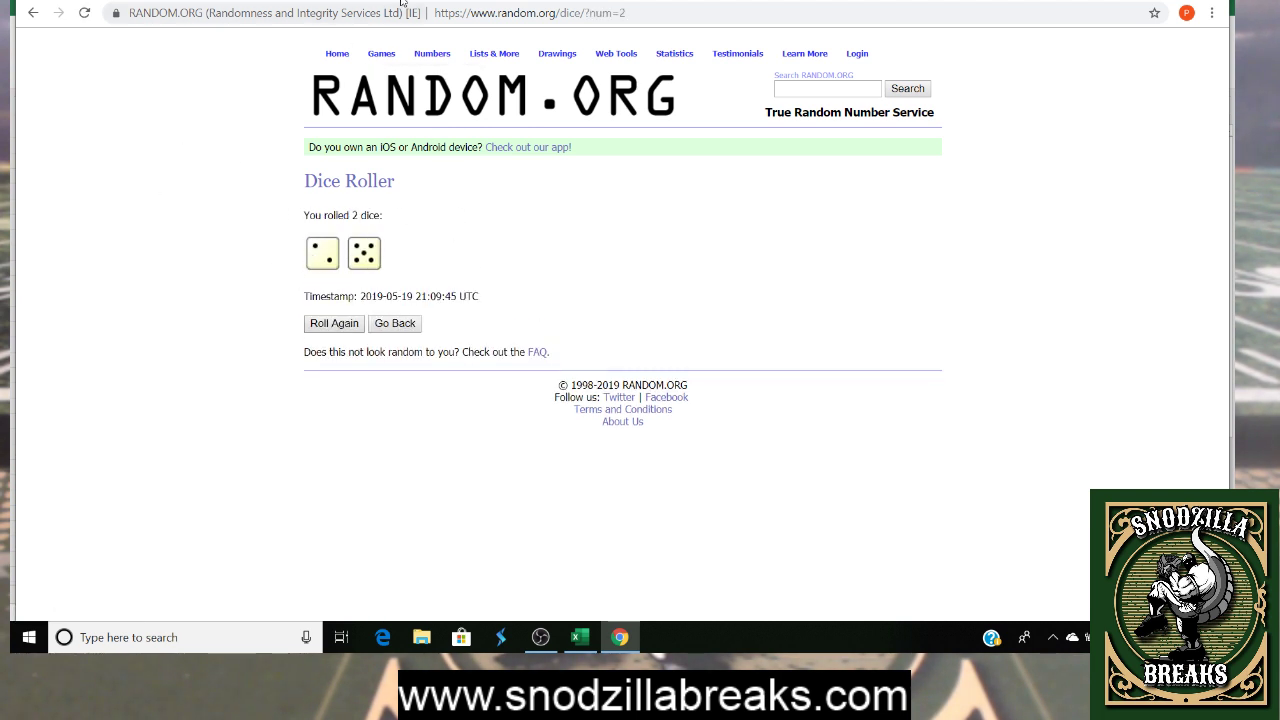
{"action": "left_click", "coordinate": [494, 53]}
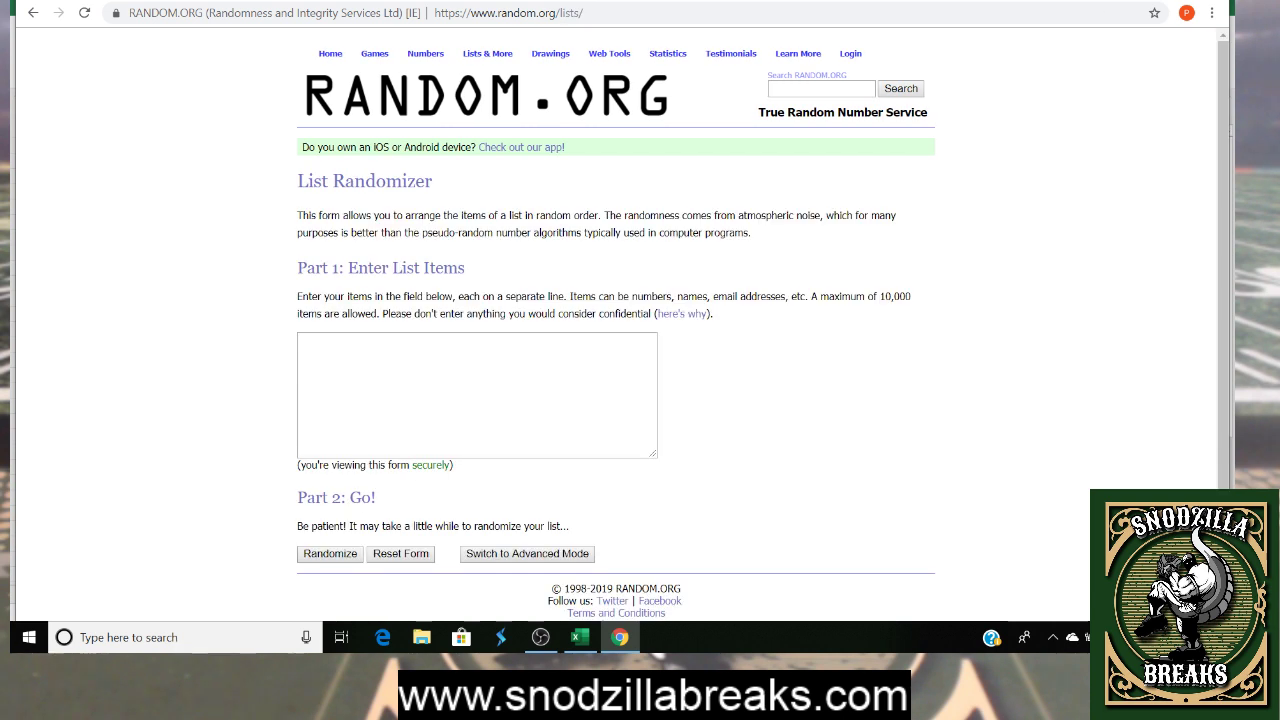
Copy the participant names in A1:A8 of the Excel sheet B1H1 into the List Randomizer's items field in the browser
{"action": "left_click", "coordinate": [577, 640]}
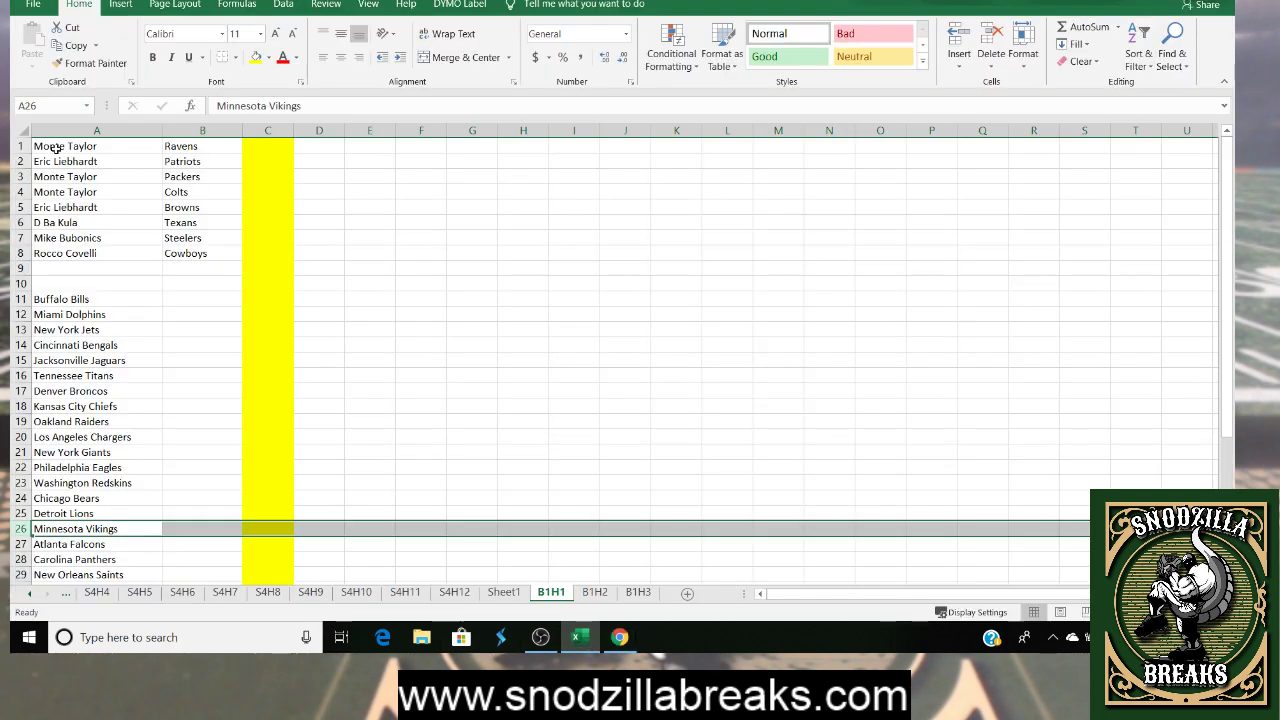
{"action": "left_click_drag", "start_coordinate": [55, 148], "coordinate": [104, 252]}
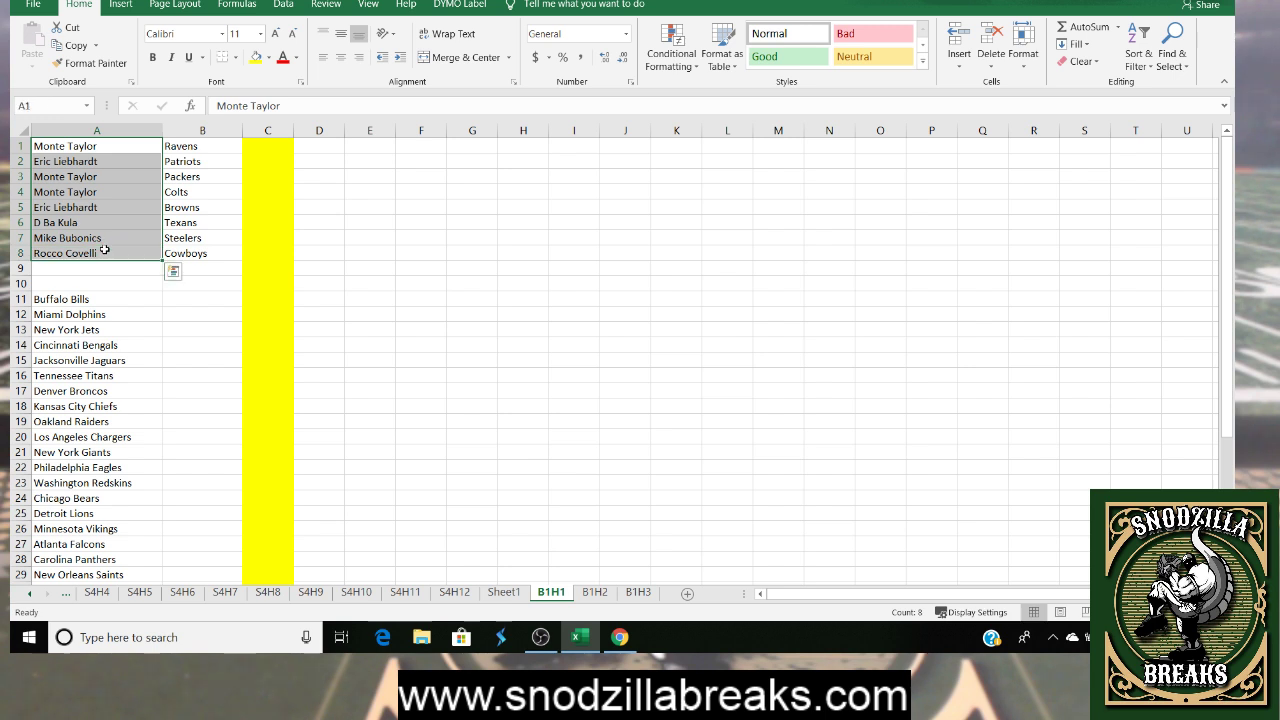
{"action": "key", "text": "ctrl+c"}
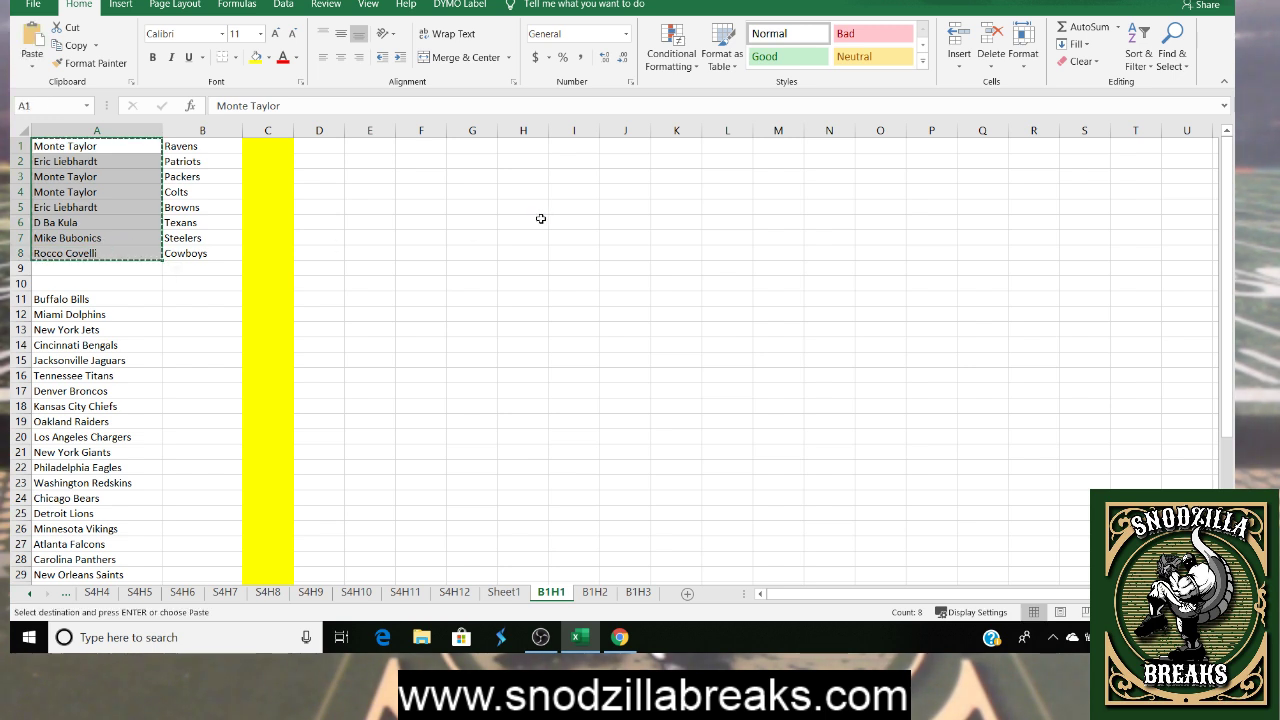
{"action": "key", "text": "alt+Tab"}
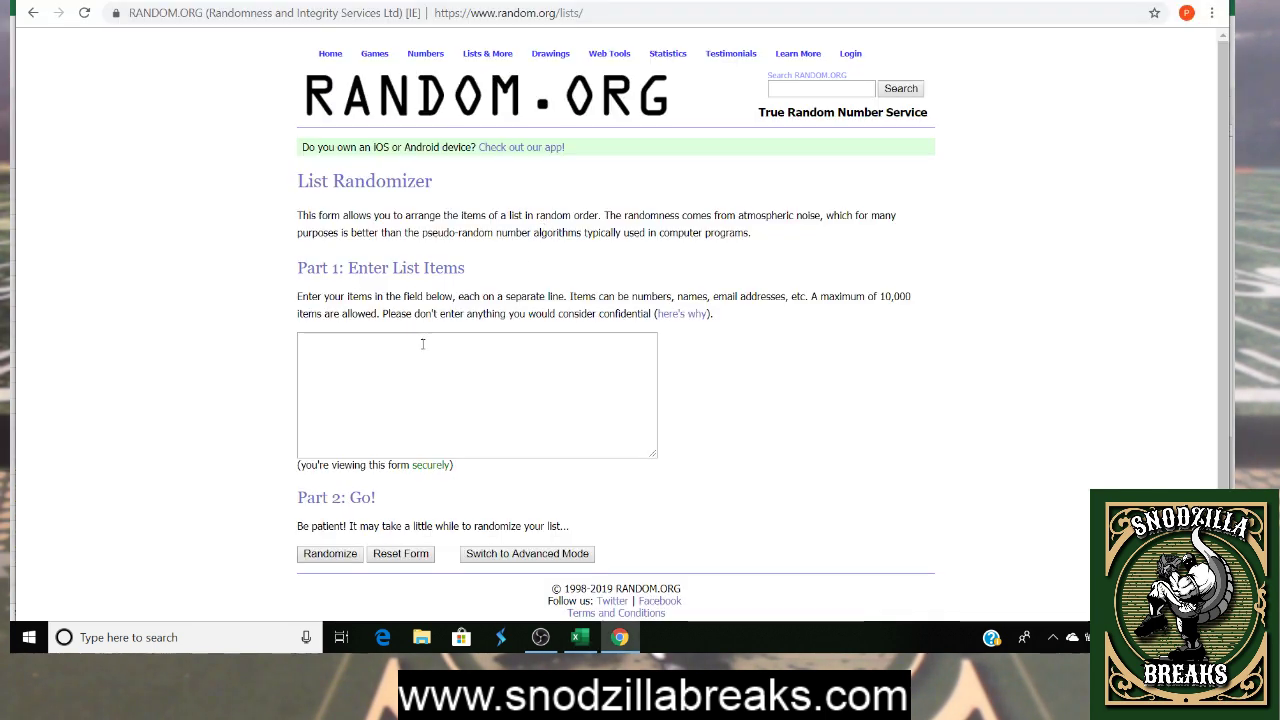
{"action": "left_click", "coordinate": [486, 357]}
{"action": "key", "text": "ctrl+v"}
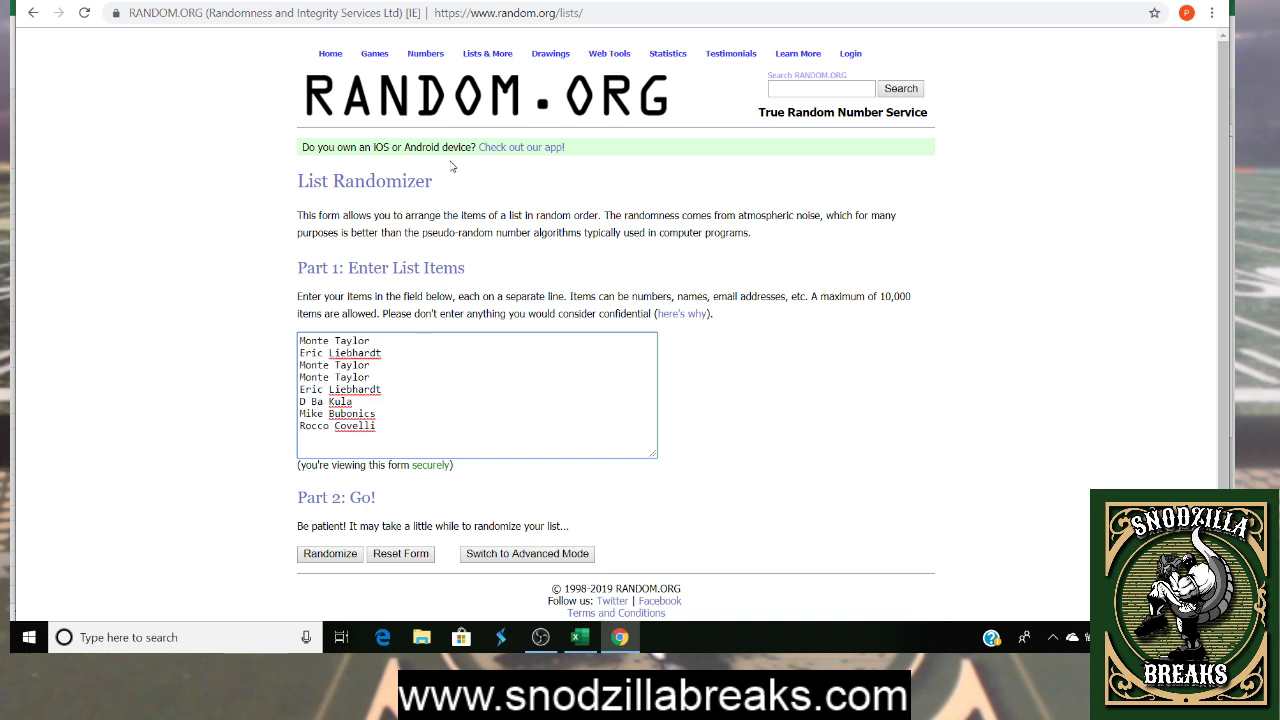
Switch to Excel to review the participants and their teams on sheet B1H1, and clear the pending copy selection
{"action": "key", "text": "alt+Tab"}
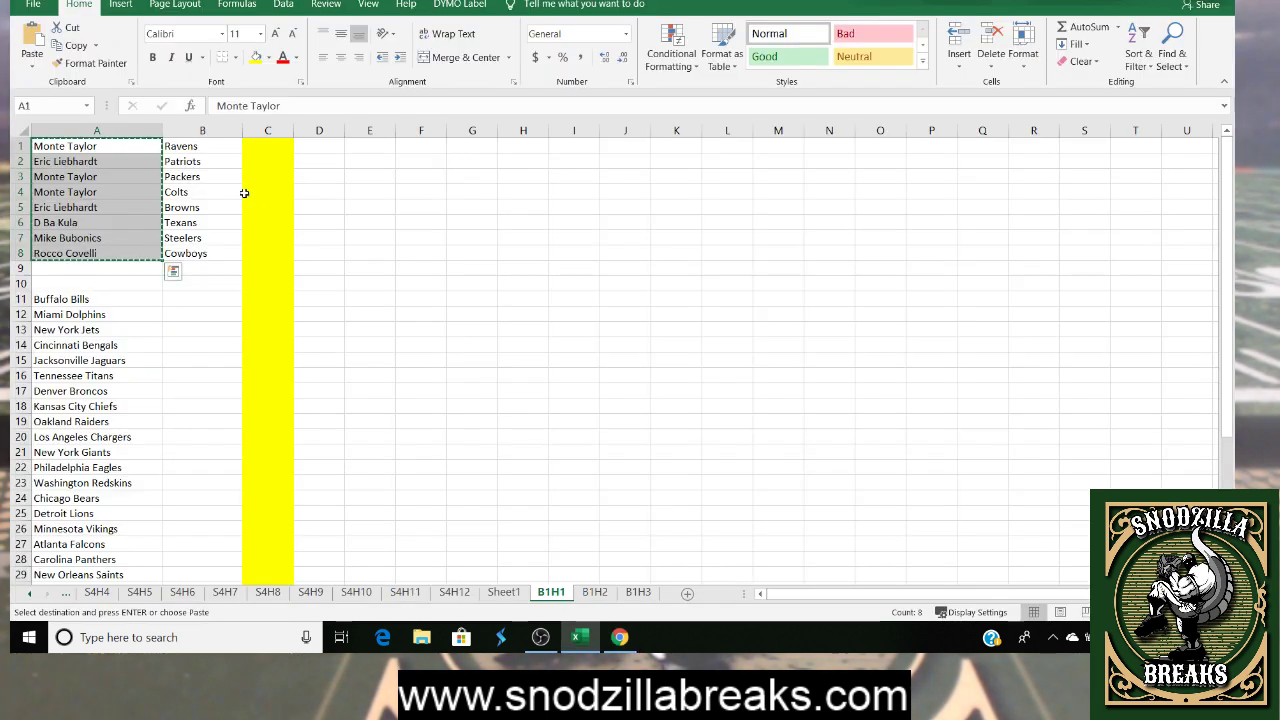
{"action": "left_click", "coordinate": [315, 190]}
{"action": "left_click", "coordinate": [320, 174]}
{"action": "key", "text": "Escape"}
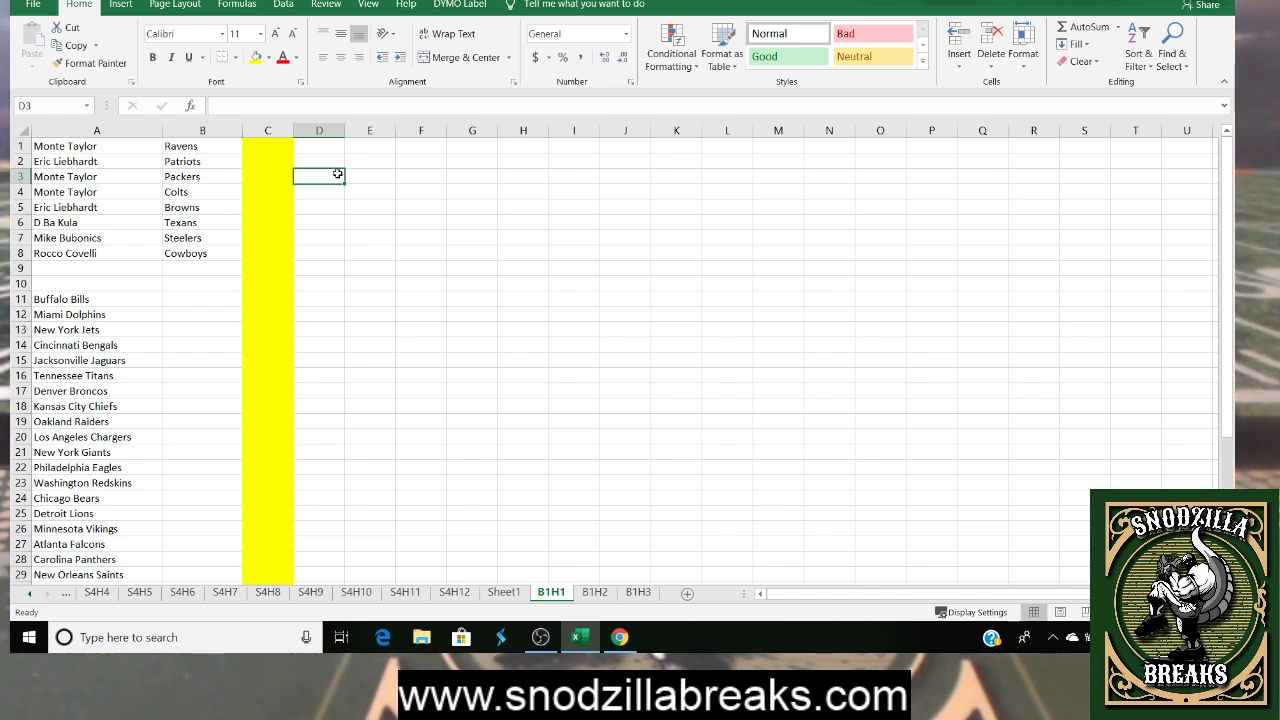
Switch to the browser and recheck the dice roll before returning to the participant list form
{"action": "left_click", "coordinate": [620, 637]}
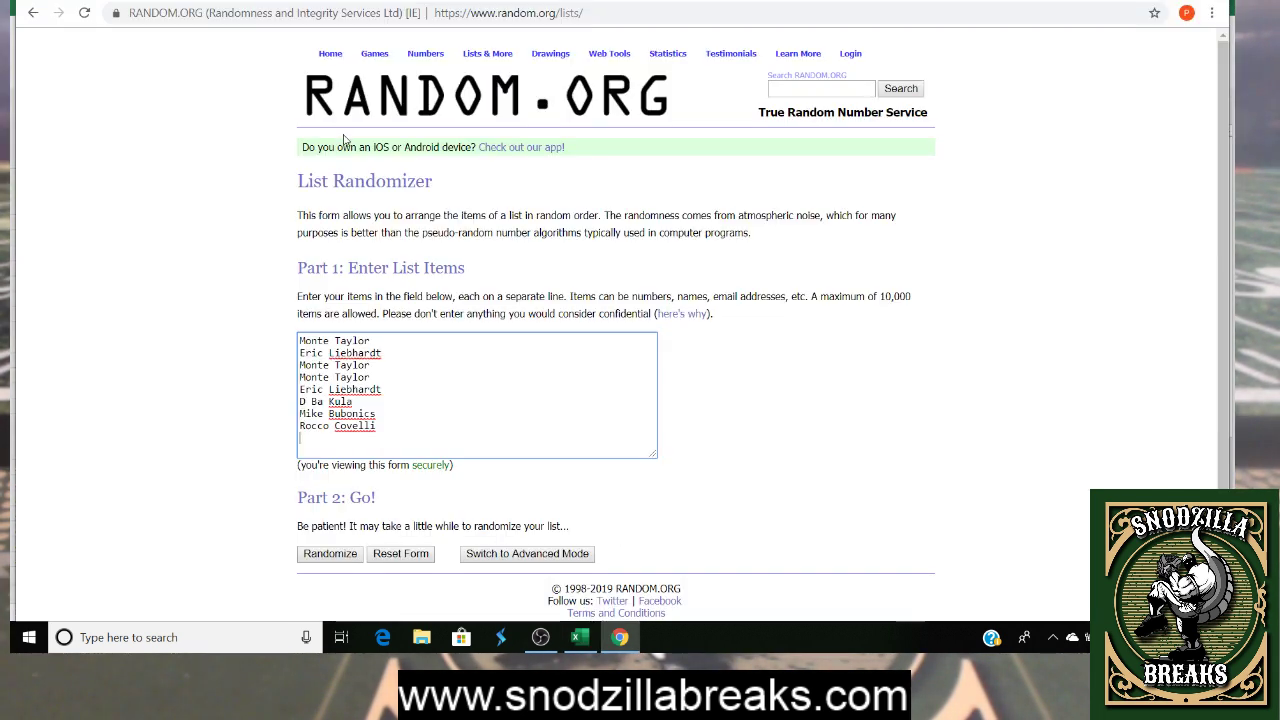
{"action": "key", "text": "ctrl+Tab"}
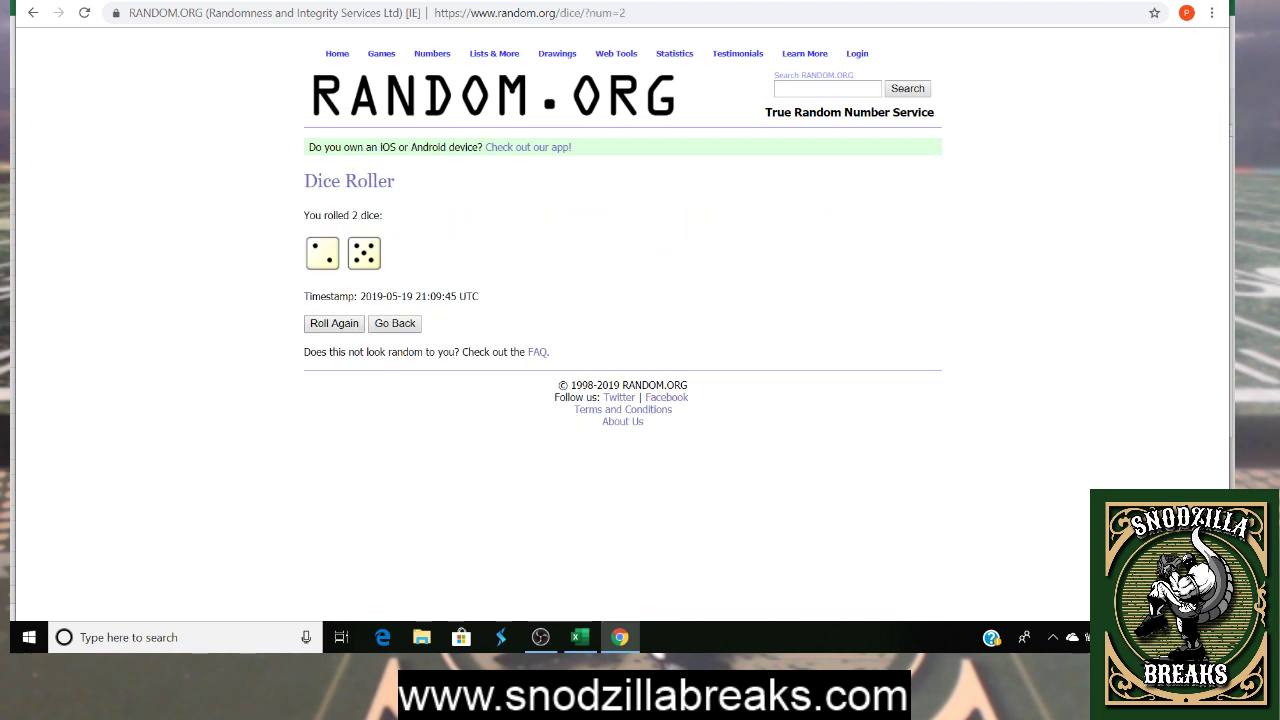
{"action": "key", "text": "ctrl+Tab"}
Randomize the participant name list seven times
{"action": "left_click", "coordinate": [330, 560]}
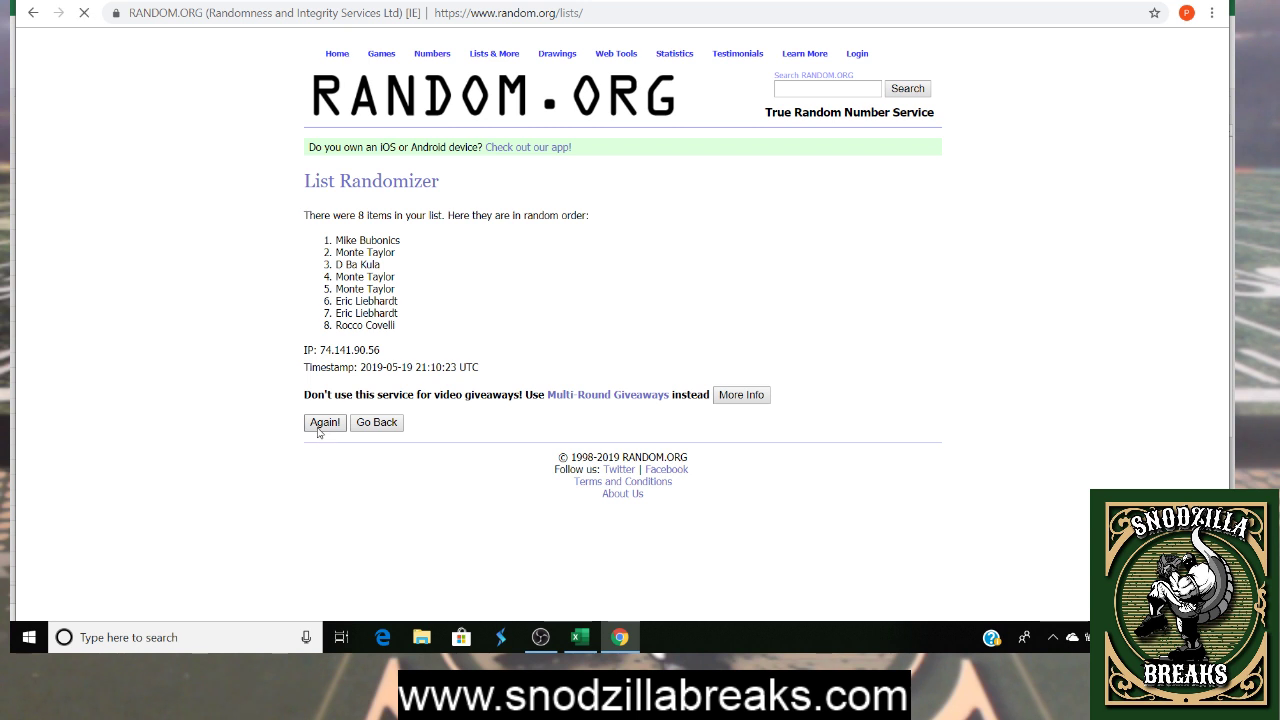
{"action": "left_click", "coordinate": [320, 424]}
{"action": "left_click", "coordinate": [320, 452]}
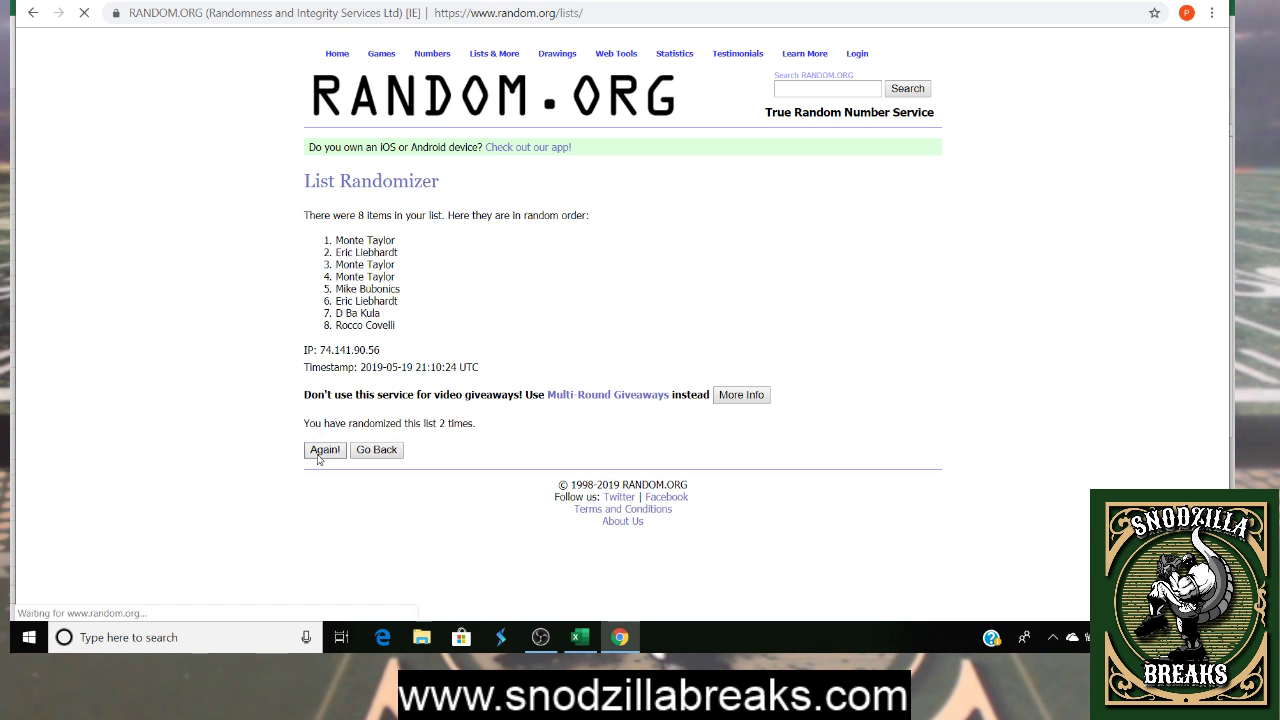
{"action": "left_click", "coordinate": [320, 451]}
{"action": "left_click", "coordinate": [320, 451]}
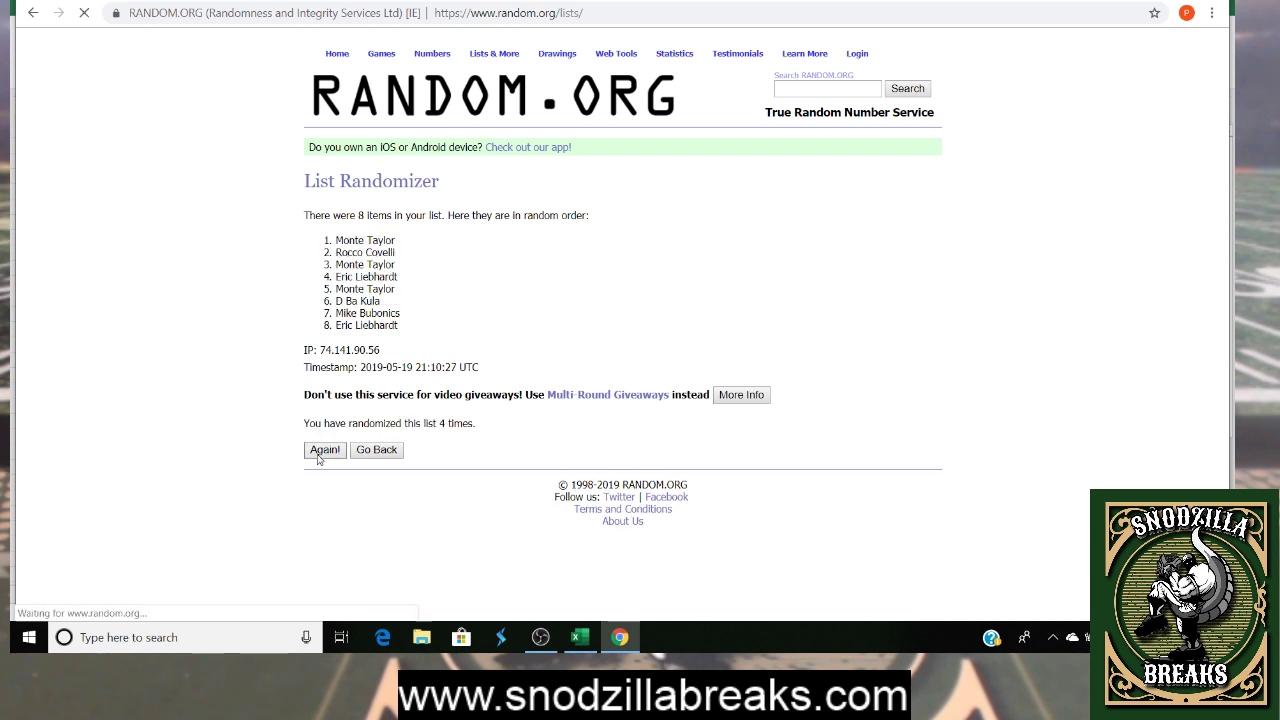
{"action": "left_click", "coordinate": [320, 451]}
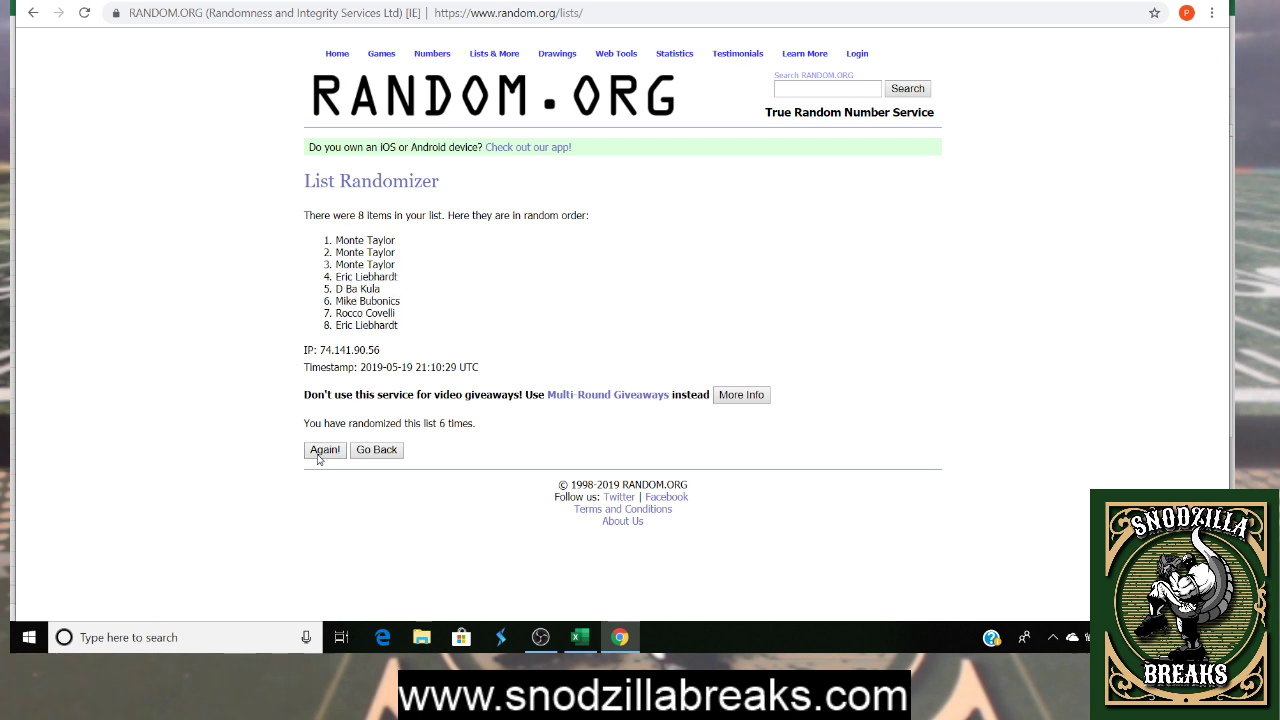
{"action": "left_click", "coordinate": [320, 451]}
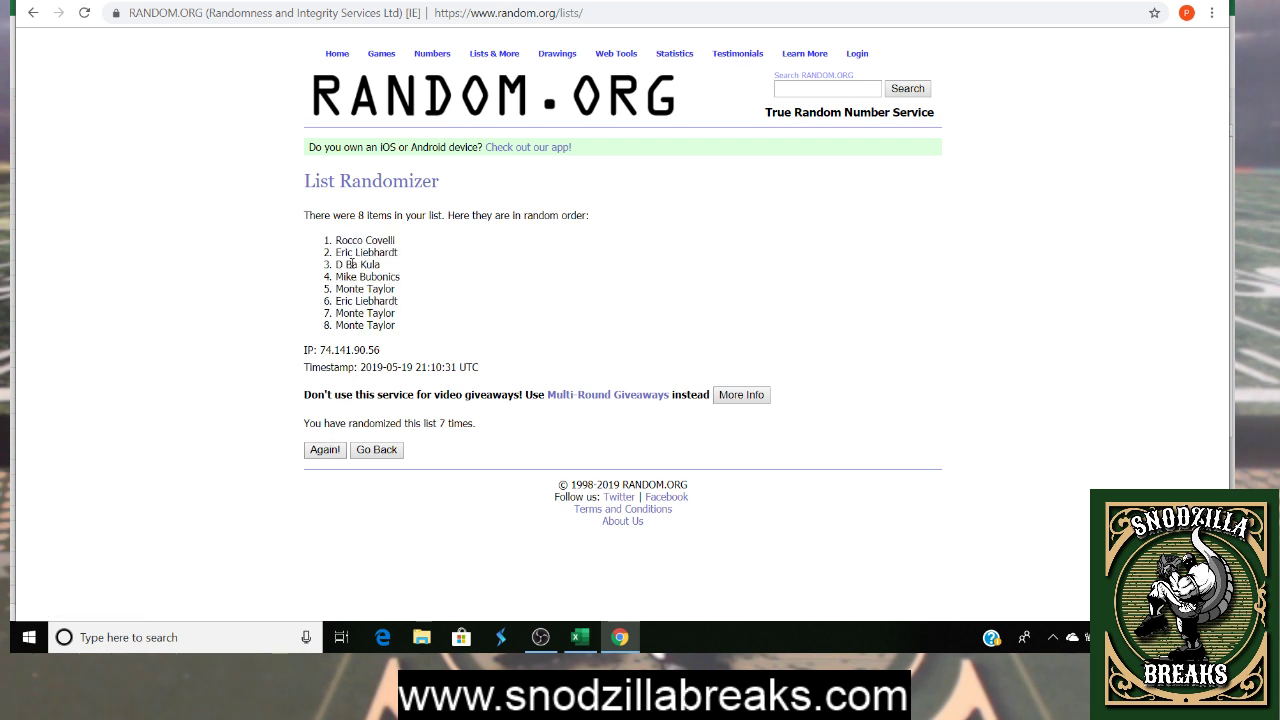
Copy the randomized names into a widened column D of Excel sheet B1H1 from D1, matching destination formatting, and repeat them down to D24
{"action": "left_click_drag", "start_coordinate": [336, 240], "coordinate": [397, 326]}
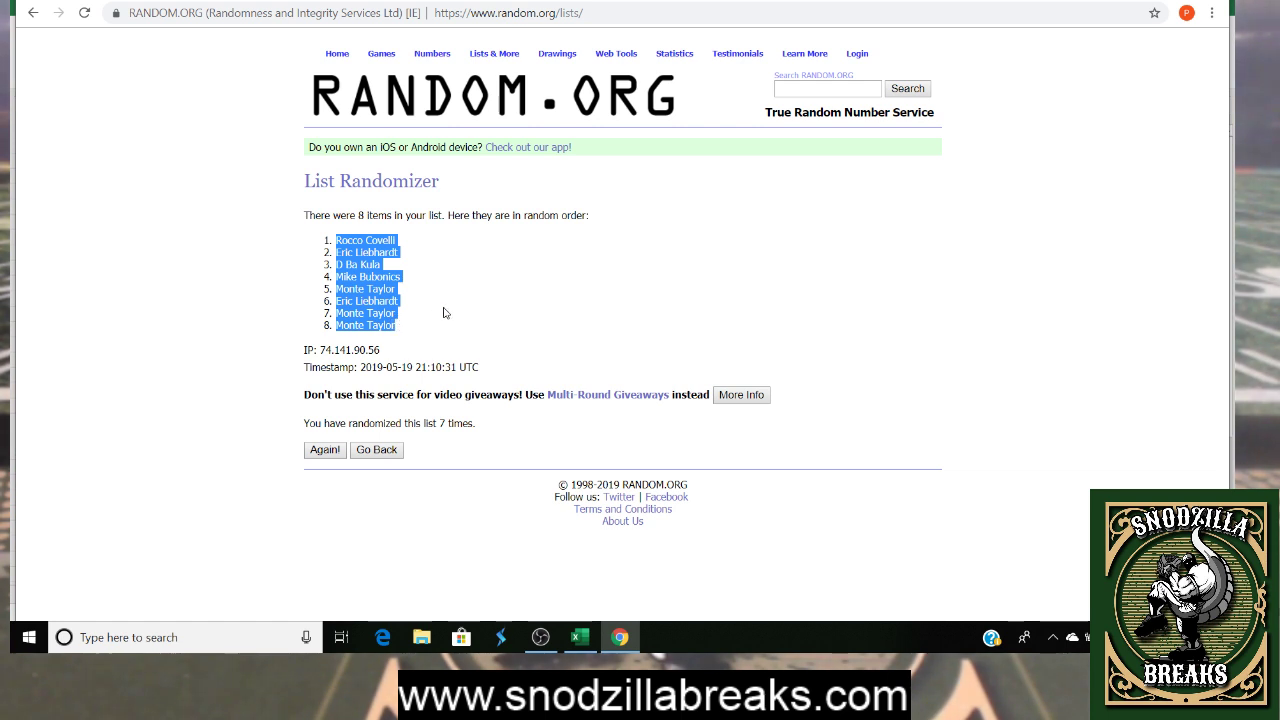
{"action": "key", "text": "alt+Tab"}
{"action": "left_click_drag", "start_coordinate": [343, 137], "coordinate": [421, 140]}
{"action": "right_click", "coordinate": [337, 150]}
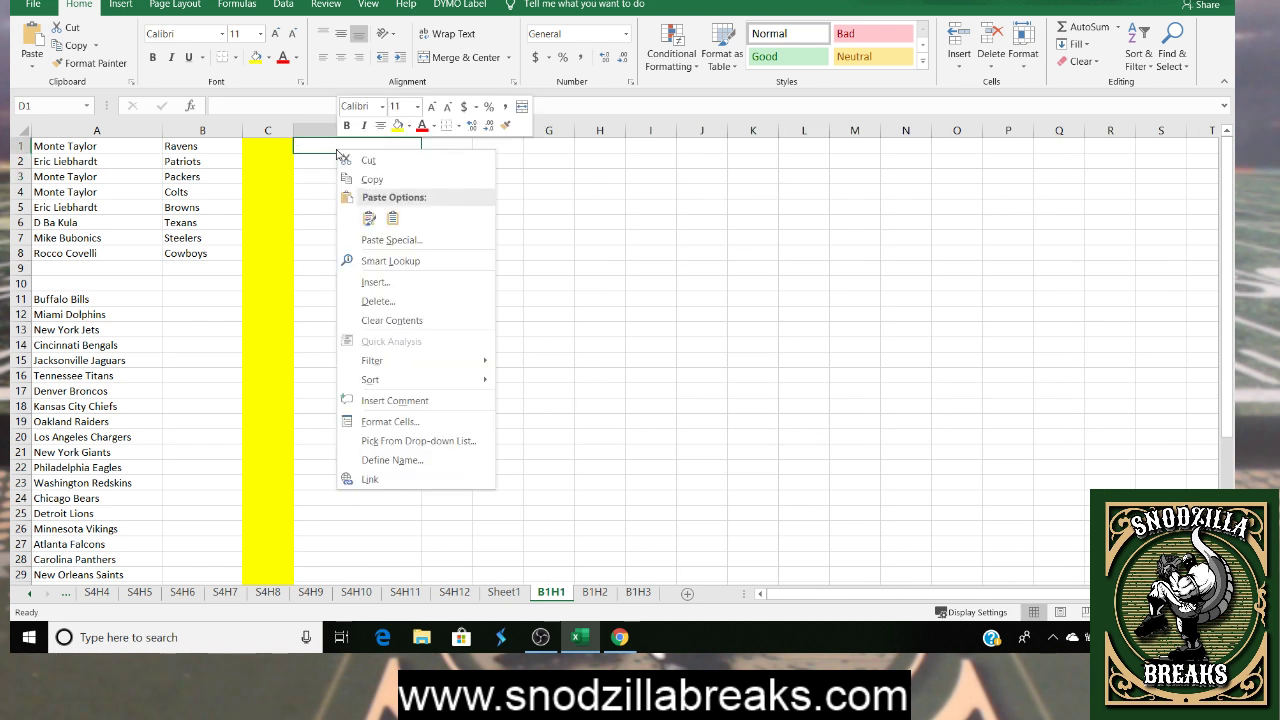
{"action": "left_click", "coordinate": [392, 218]}
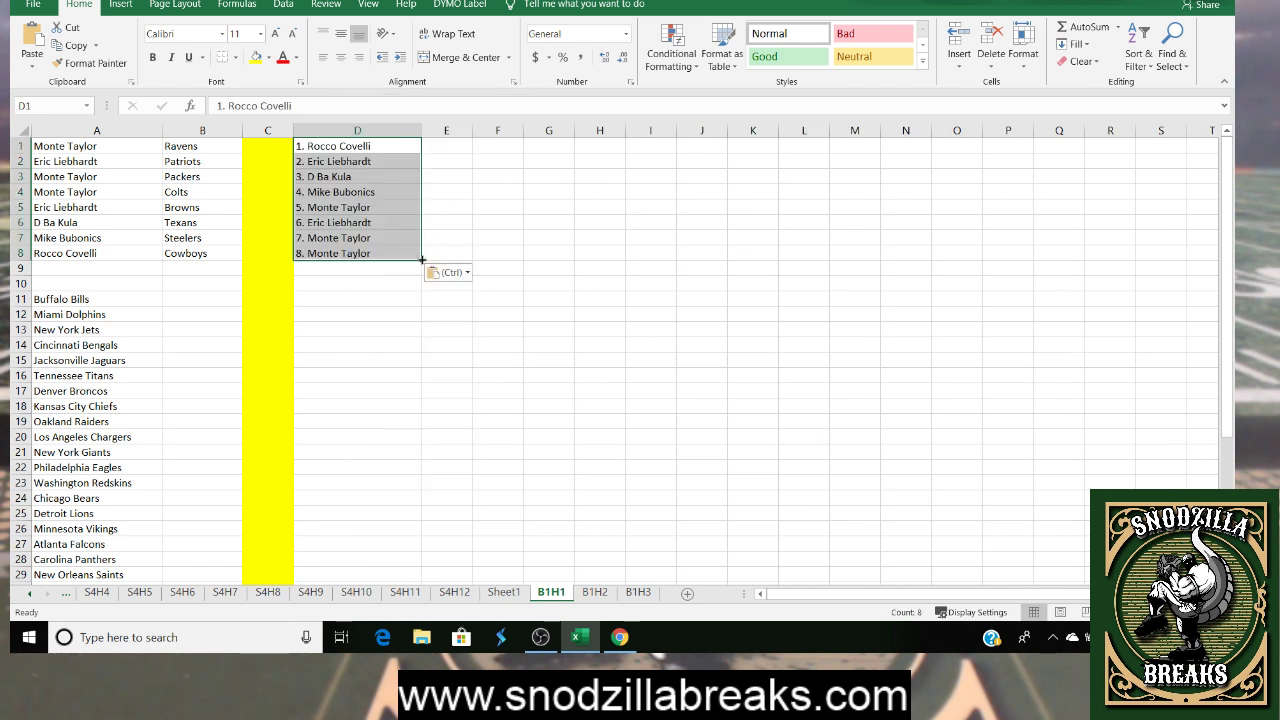
{"action": "left_click_drag", "start_coordinate": [421, 260], "coordinate": [411, 500]}
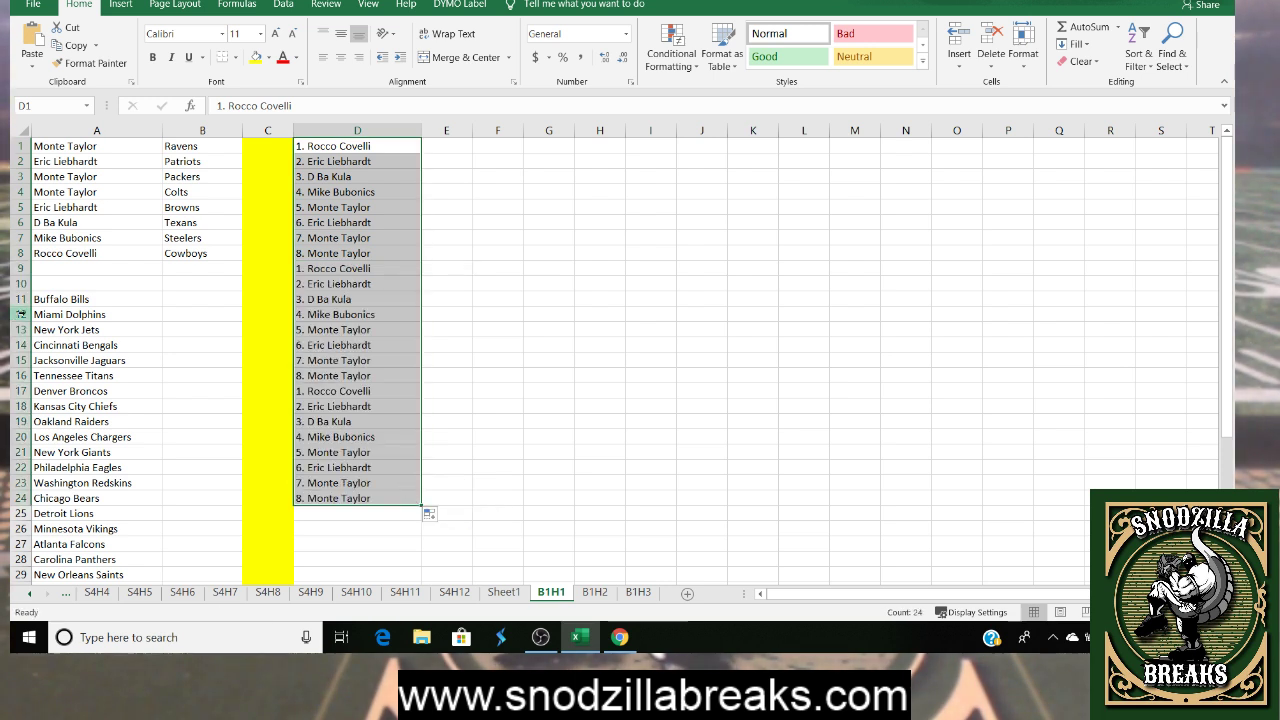
Copy the team names in A11:A34, Buffalo Bills through Seattle Seahawks, into an empty List Randomizer form in the browser
{"action": "left_click_drag", "start_coordinate": [48, 300], "coordinate": [112, 552]}
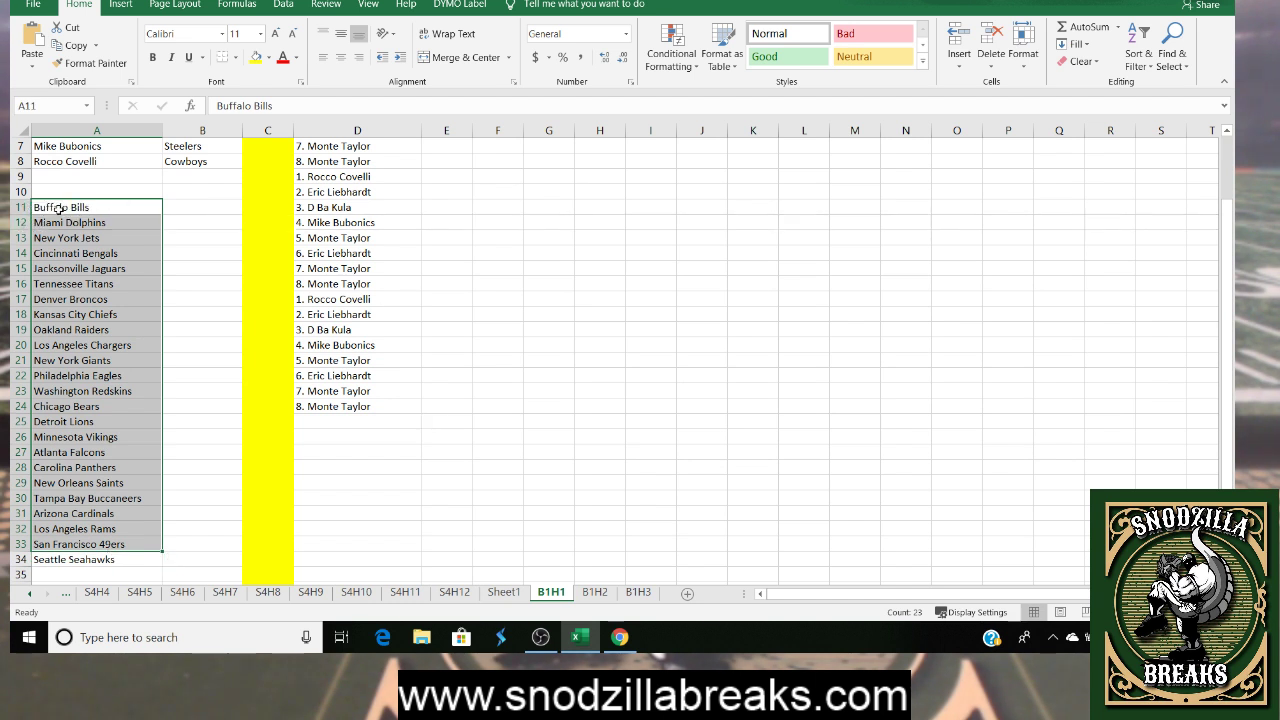
{"action": "left_click_drag", "start_coordinate": [60, 207], "coordinate": [126, 553]}
{"action": "key", "text": "ctrl+c"}
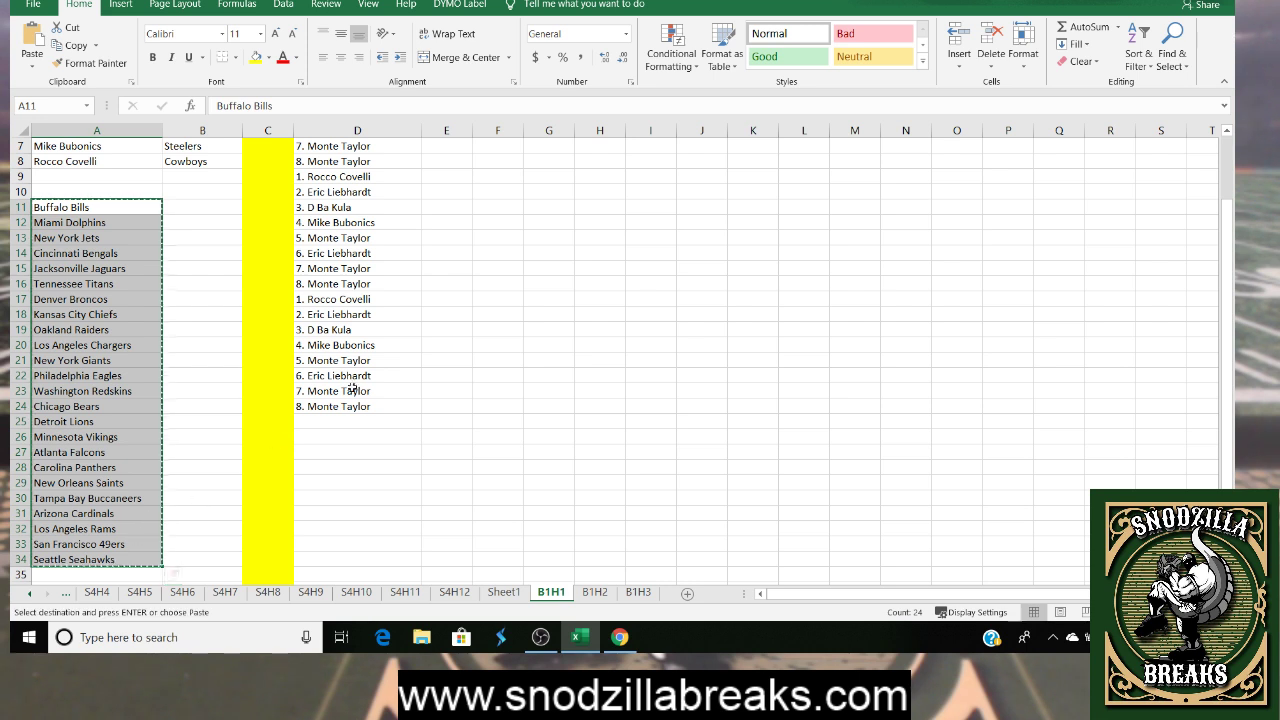
{"action": "key", "text": "alt+Tab"}
{"action": "key", "text": "alt+Left"}
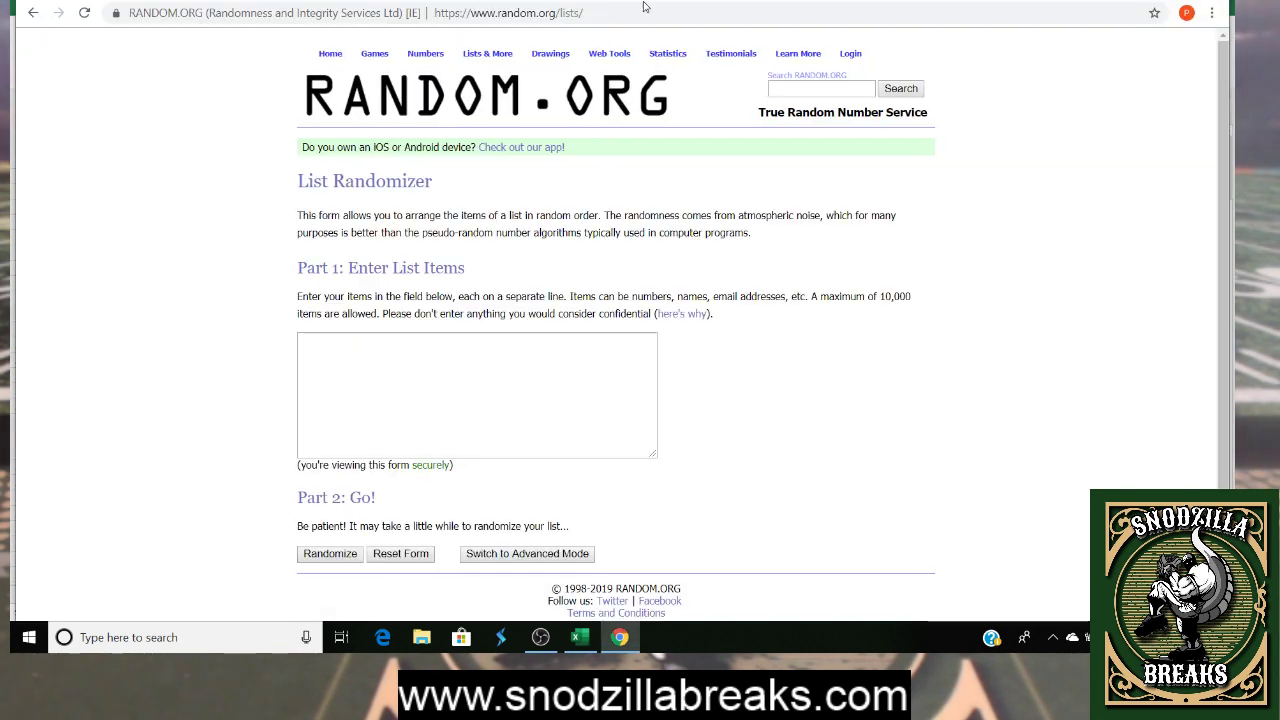
{"action": "left_click", "coordinate": [408, 354]}
{"action": "key", "text": "ctrl+v"}
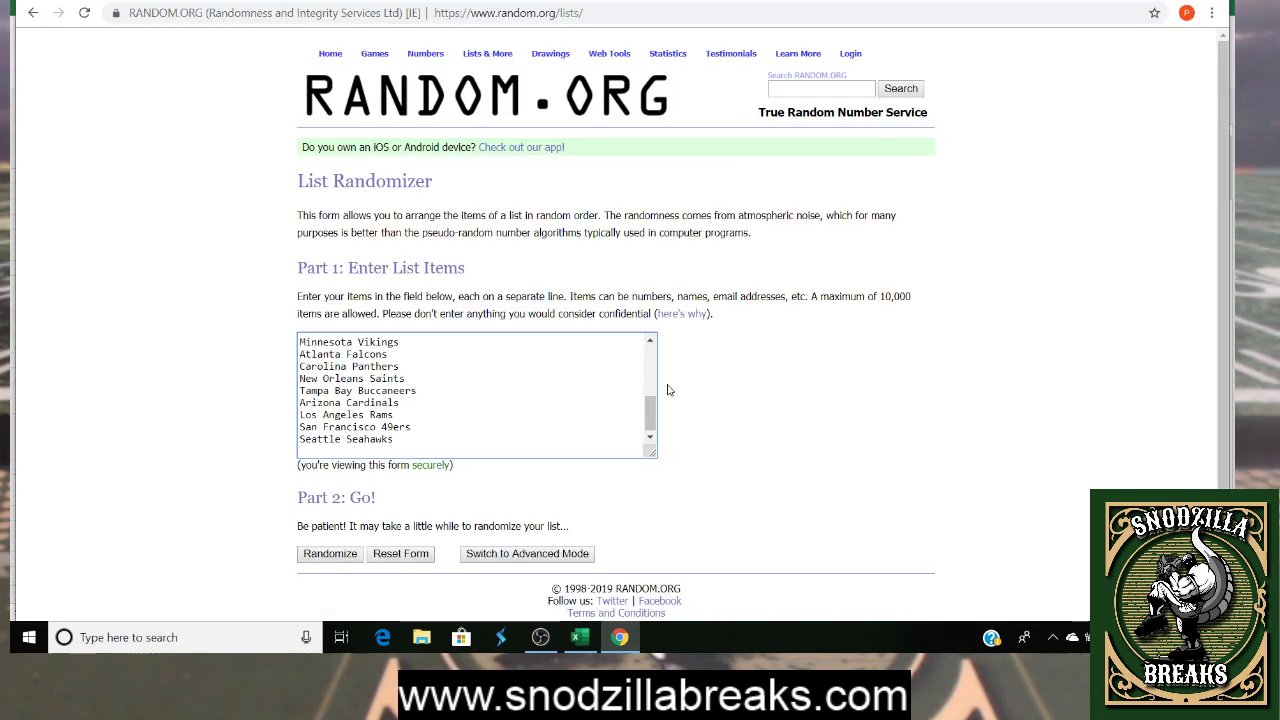
Check the pasted team list from the first team to the last
{"action": "left_click_drag", "start_coordinate": [650, 414], "coordinate": [652, 360]}
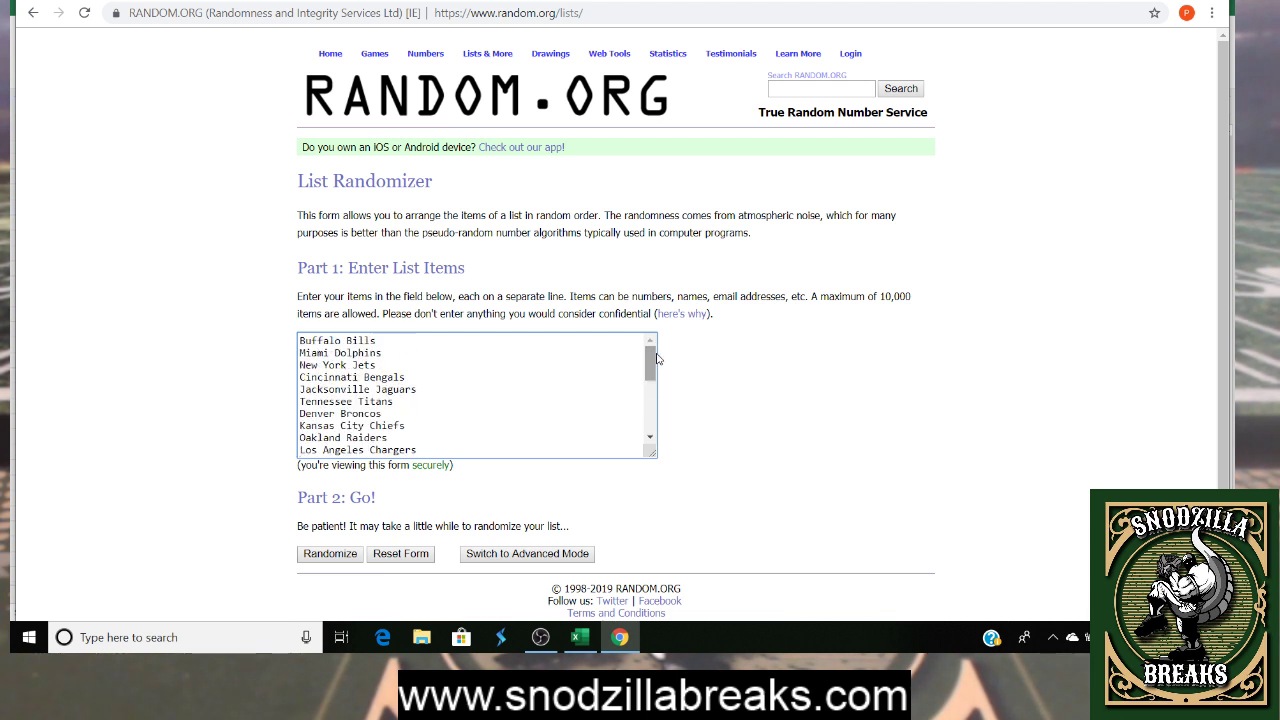
{"action": "left_click", "coordinate": [651, 440]}
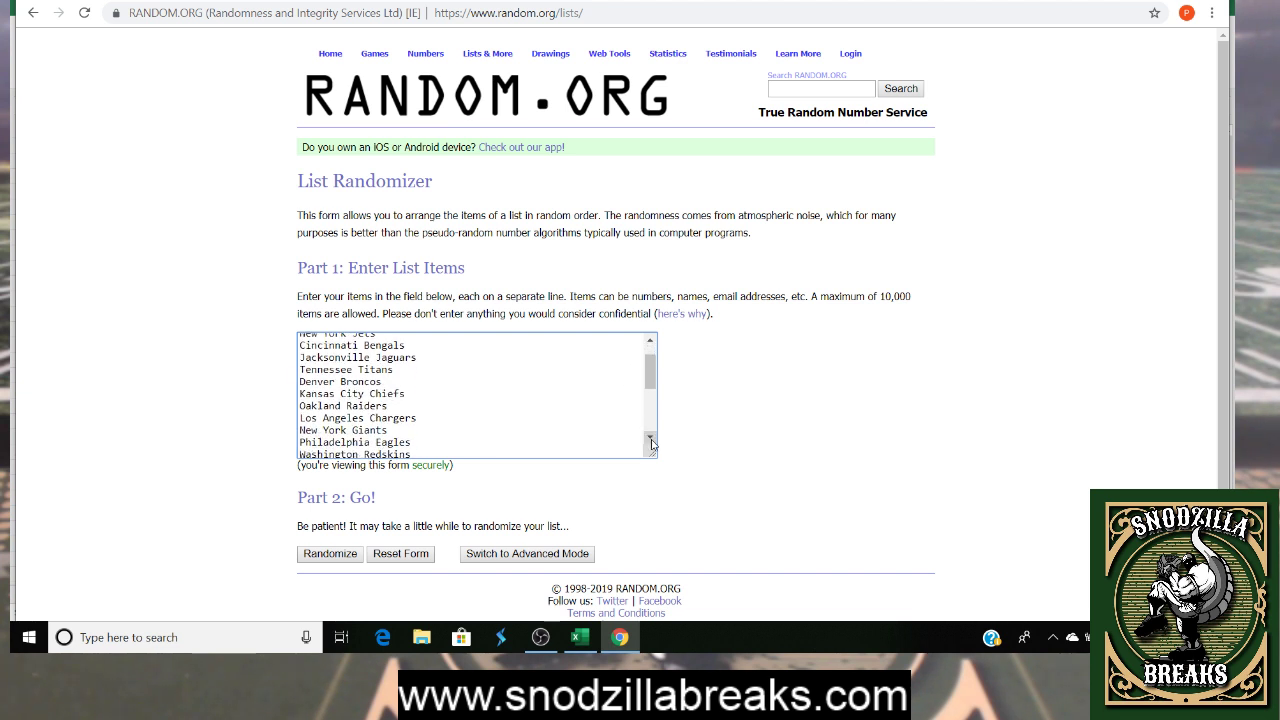
{"action": "left_click", "coordinate": [651, 441]}
{"action": "left_click", "coordinate": [650, 440]}
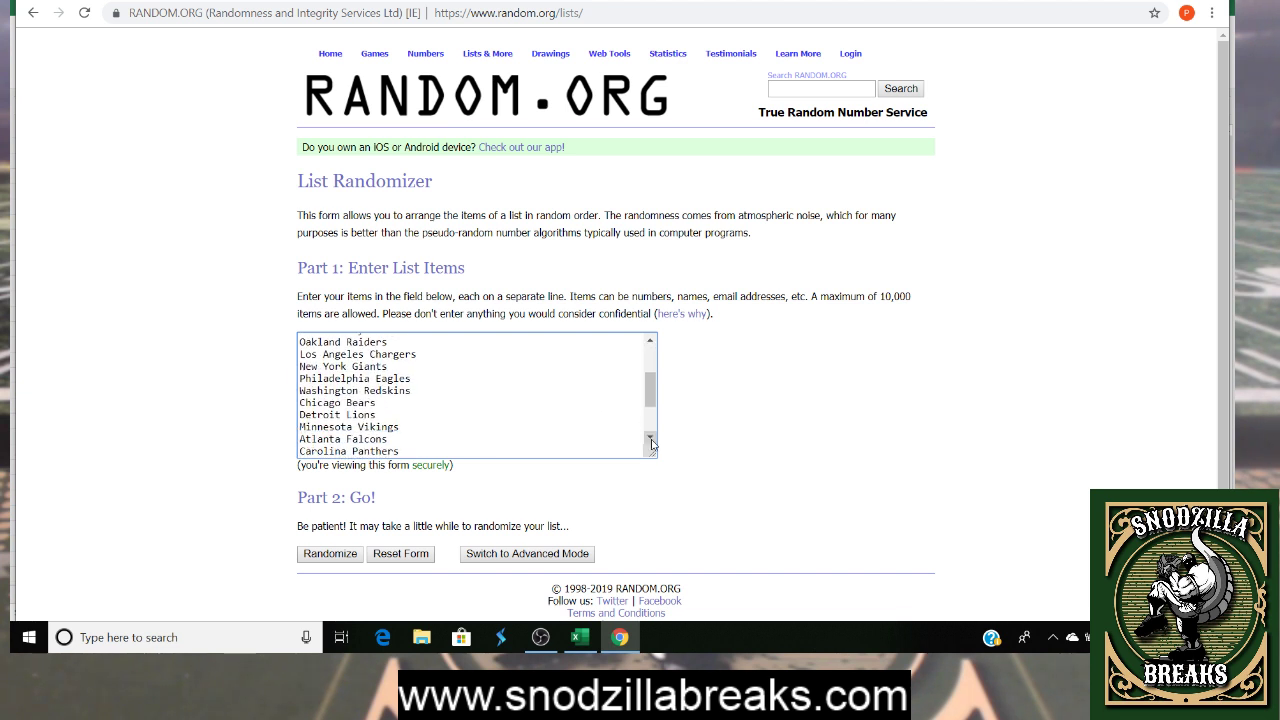
{"action": "left_click", "coordinate": [650, 440]}
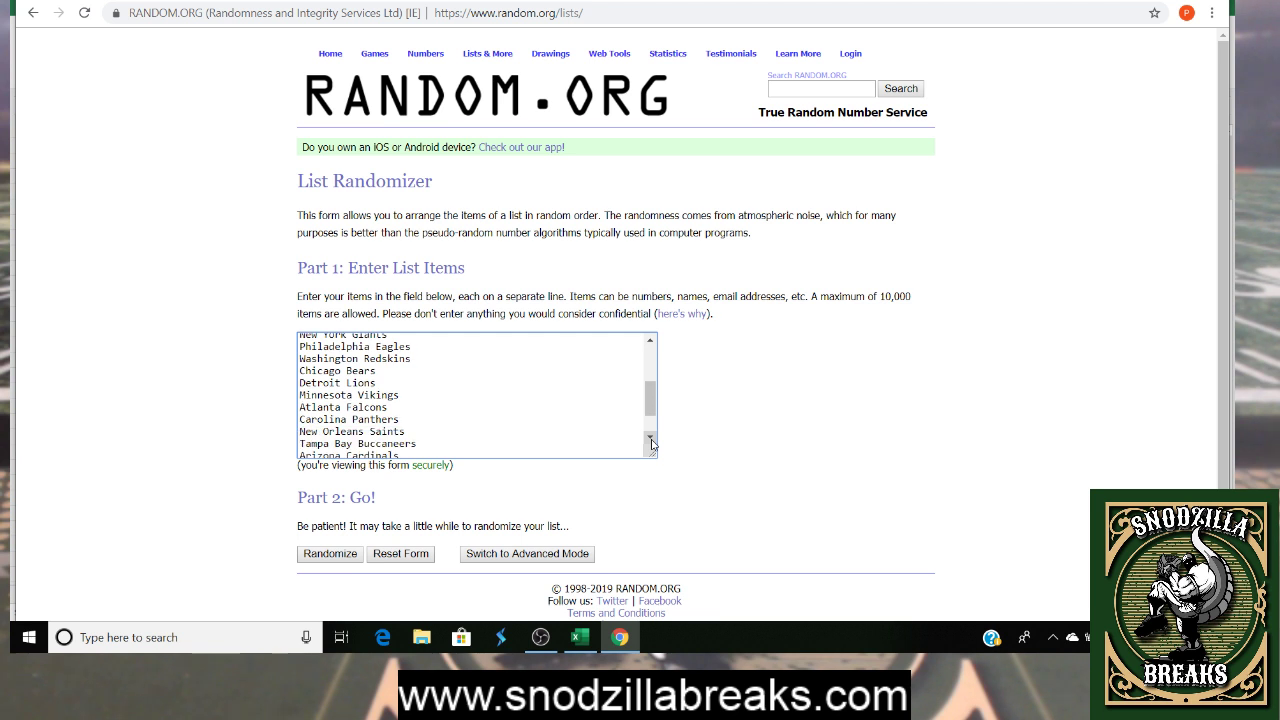
{"action": "left_click", "coordinate": [651, 441]}
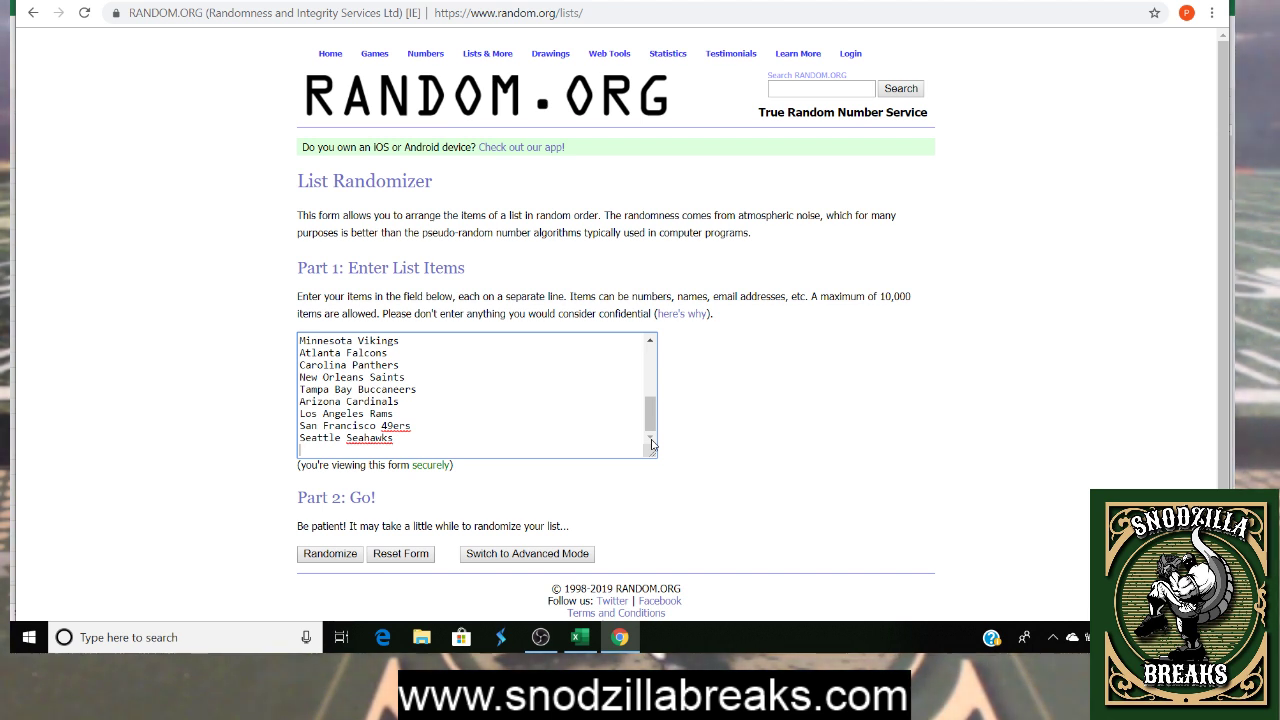
Randomize the pasted list of 24 team names seven times
{"action": "left_click", "coordinate": [330, 553]}
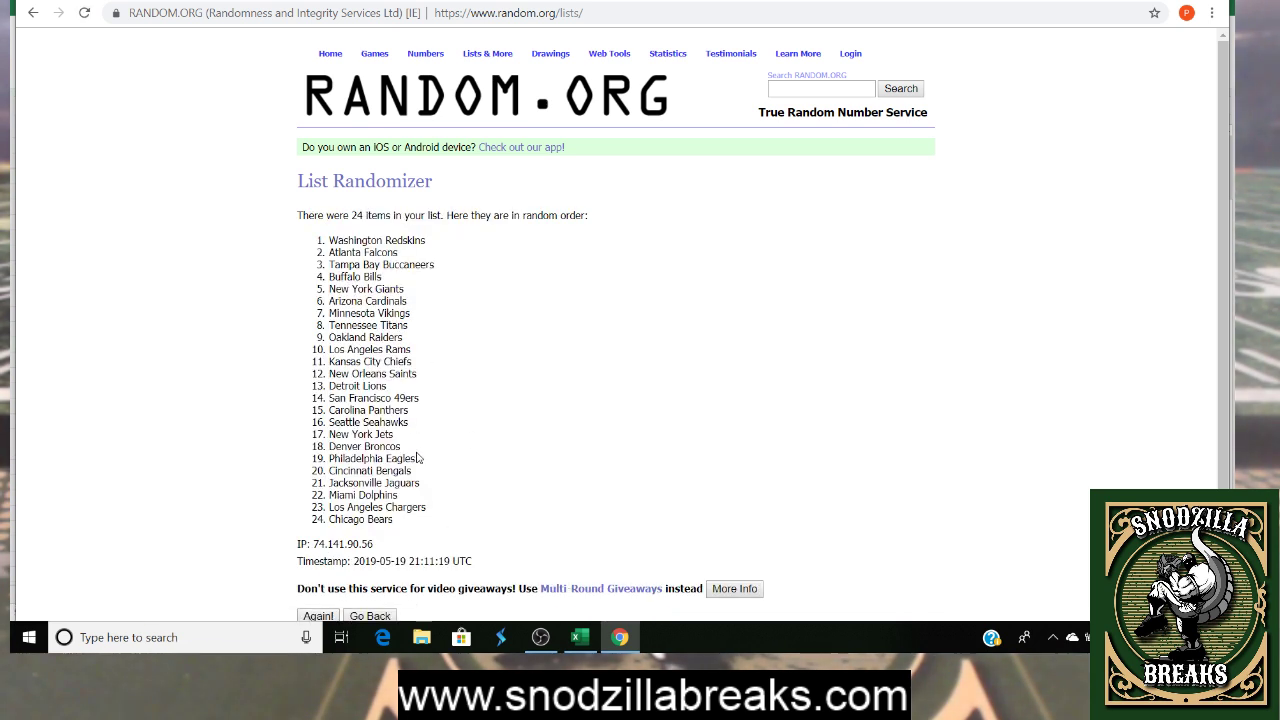
{"action": "scroll", "coordinate": [426, 400], "scroll_direction": "down", "scroll_amount": 1}
{"action": "left_click", "coordinate": [318, 537]}
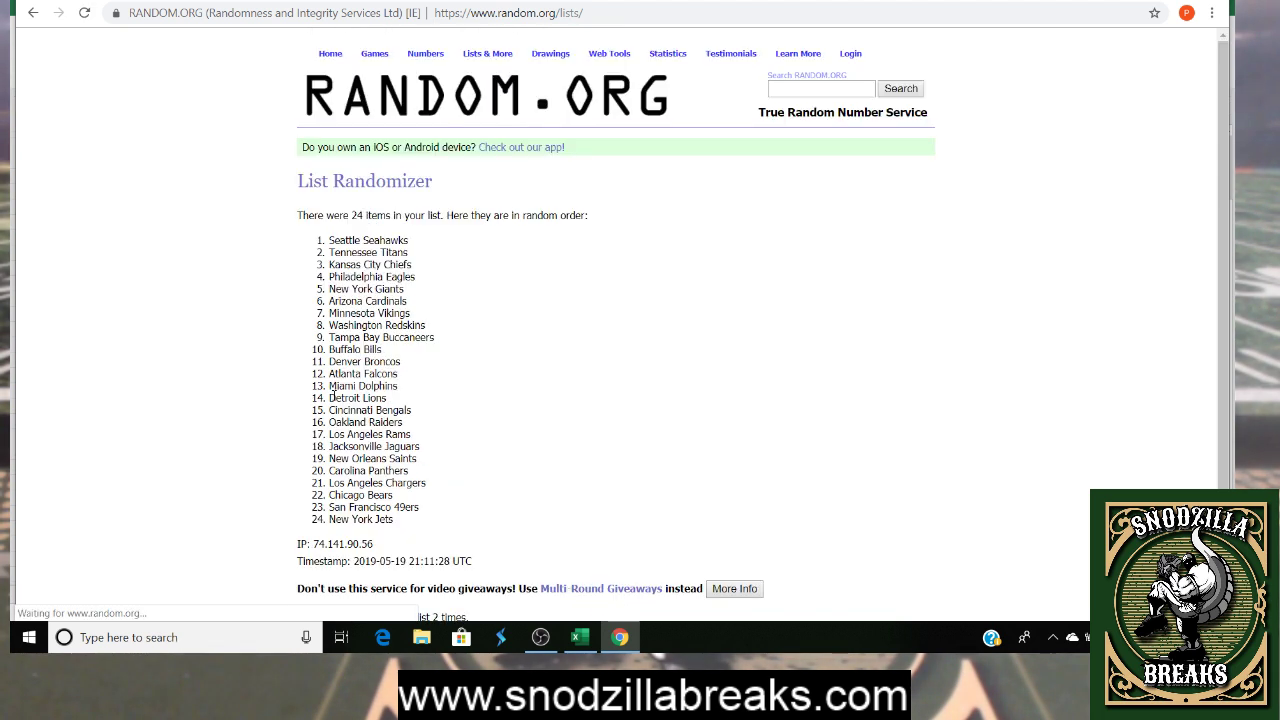
{"action": "scroll", "coordinate": [318, 538], "scroll_direction": "down", "scroll_amount": 2}
{"action": "left_click", "coordinate": [311, 532]}
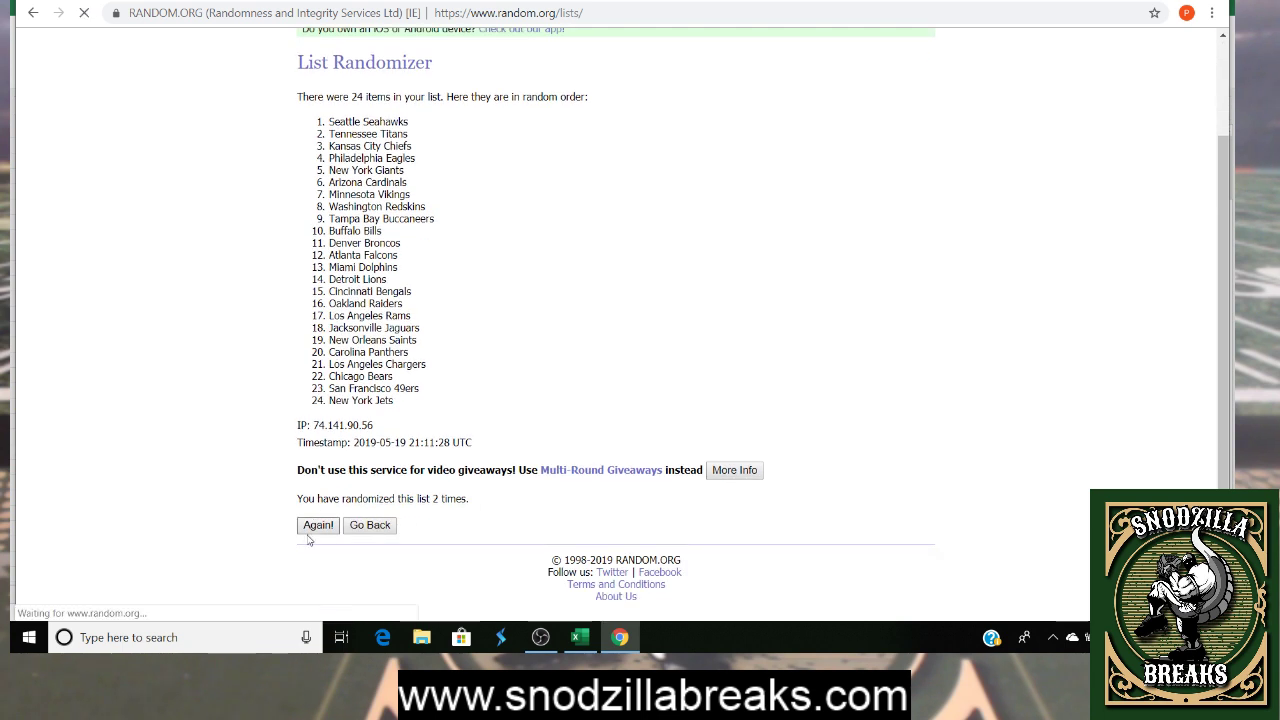
{"action": "scroll", "coordinate": [312, 535], "scroll_direction": "down", "scroll_amount": 2}
{"action": "left_click", "coordinate": [313, 532]}
{"action": "scroll", "coordinate": [313, 535], "scroll_direction": "down", "scroll_amount": 2}
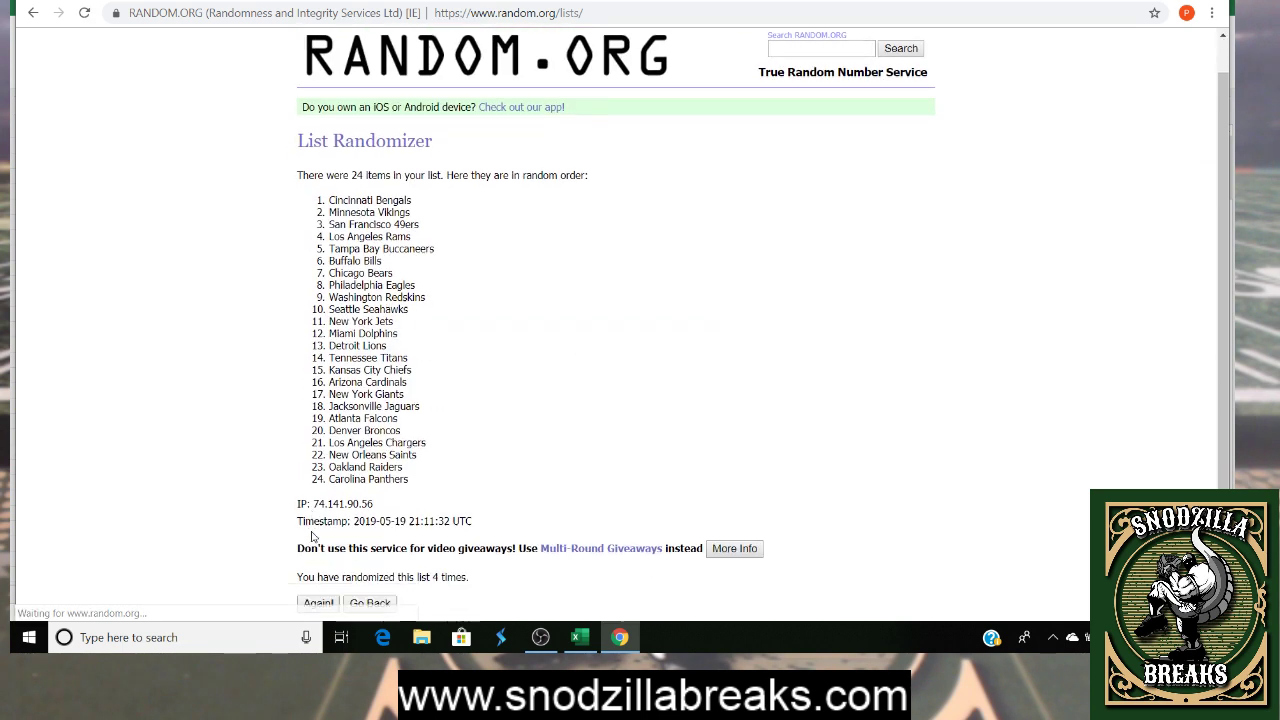
{"action": "left_click", "coordinate": [313, 530]}
{"action": "scroll", "coordinate": [313, 535], "scroll_direction": "down", "scroll_amount": 2}
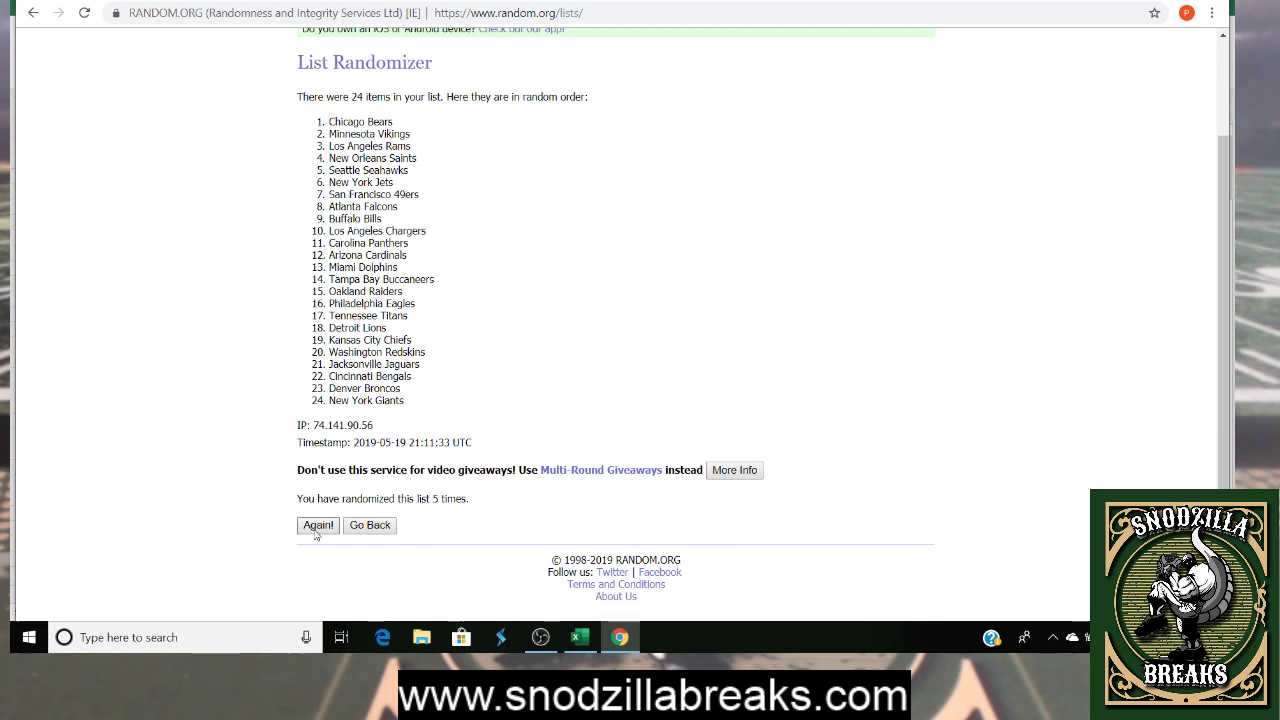
{"action": "left_click", "coordinate": [316, 528]}
{"action": "scroll", "coordinate": [317, 532], "scroll_direction": "down", "scroll_amount": 2}
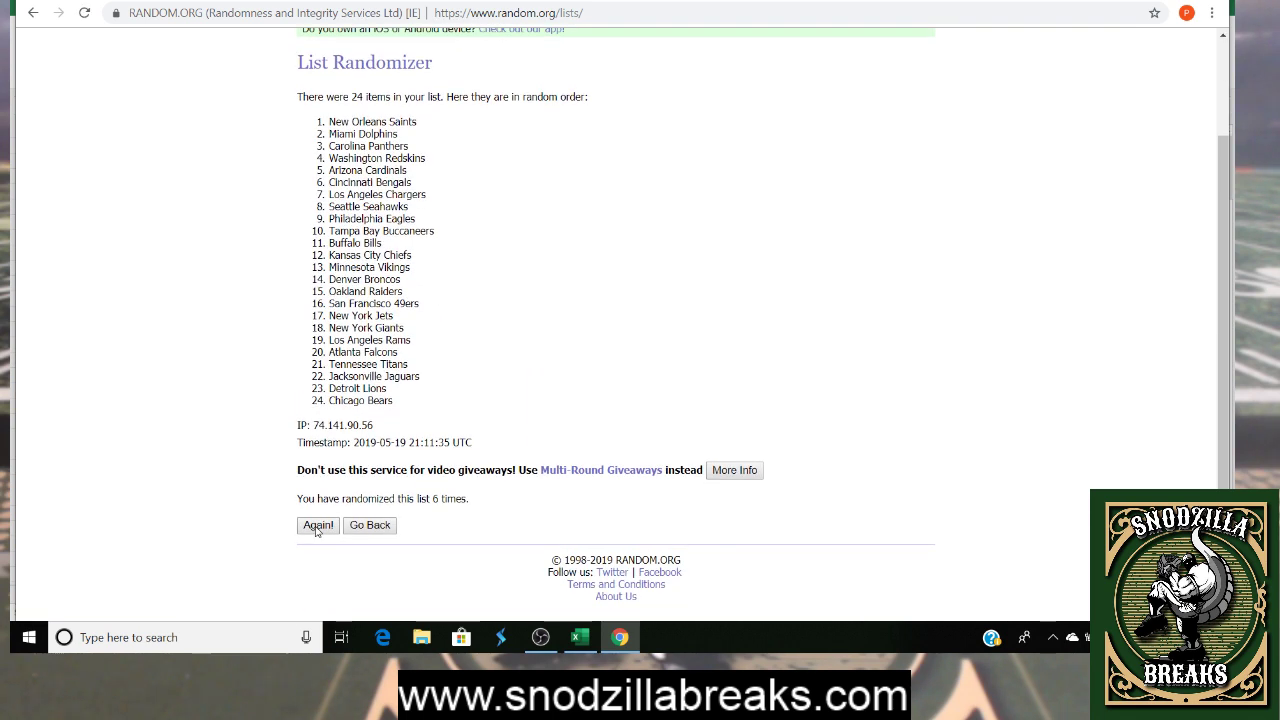
{"action": "left_click", "coordinate": [318, 528]}
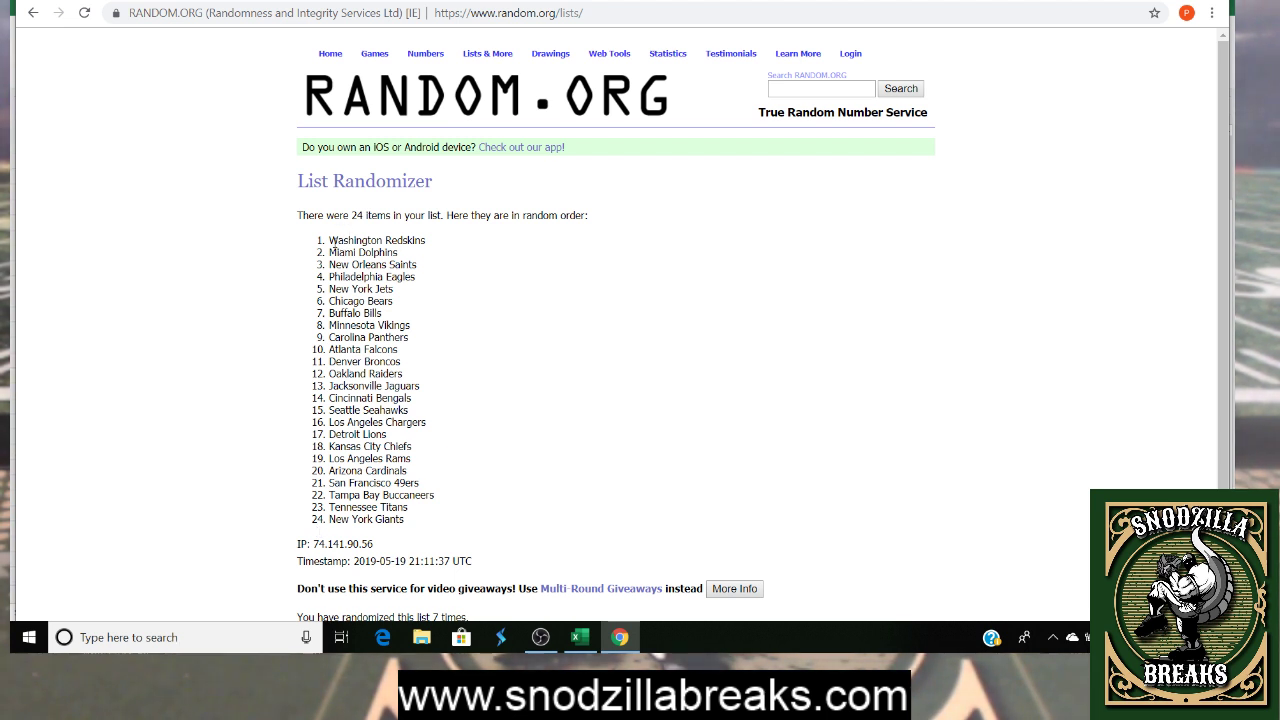
Copy the randomized team list into column E of Excel sheet B1H1 from E1, matching destination formatting, and fit the column width to the names
{"action": "left_click_drag", "start_coordinate": [330, 240], "coordinate": [463, 521]}
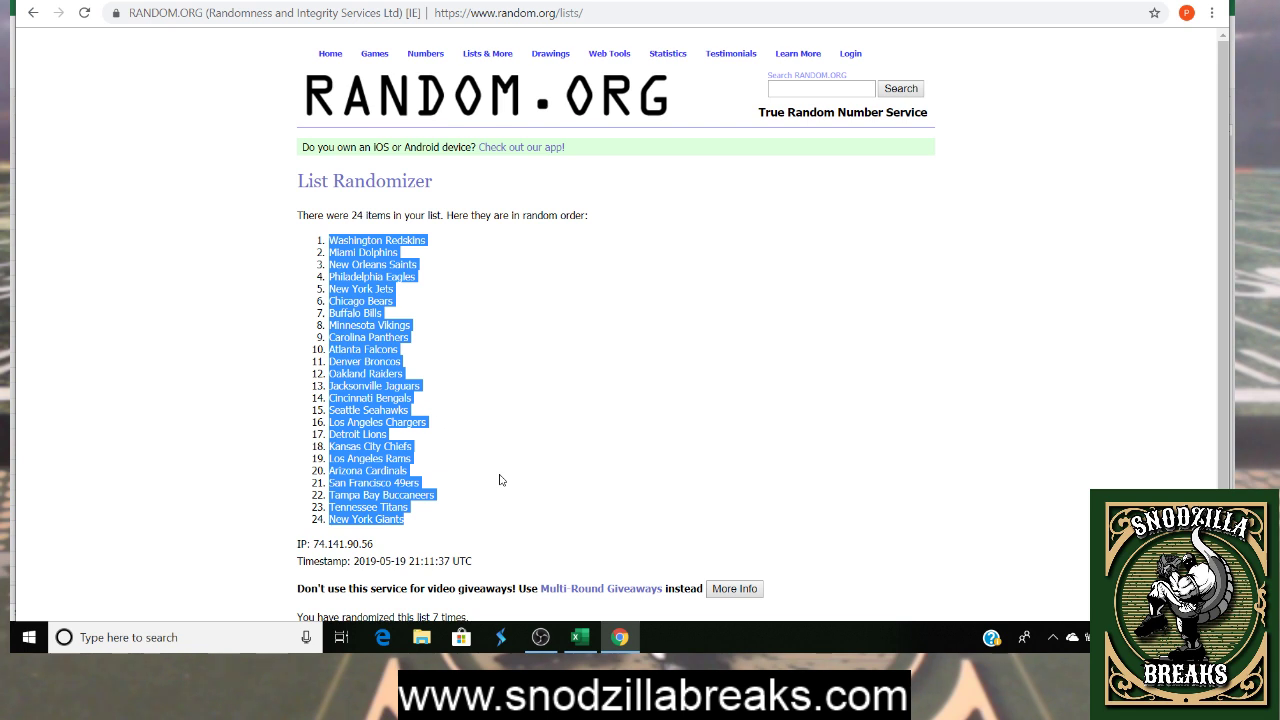
{"action": "key", "text": "alt+Tab"}
{"action": "scroll", "coordinate": [463, 409], "scroll_direction": "up", "scroll_amount": 2}
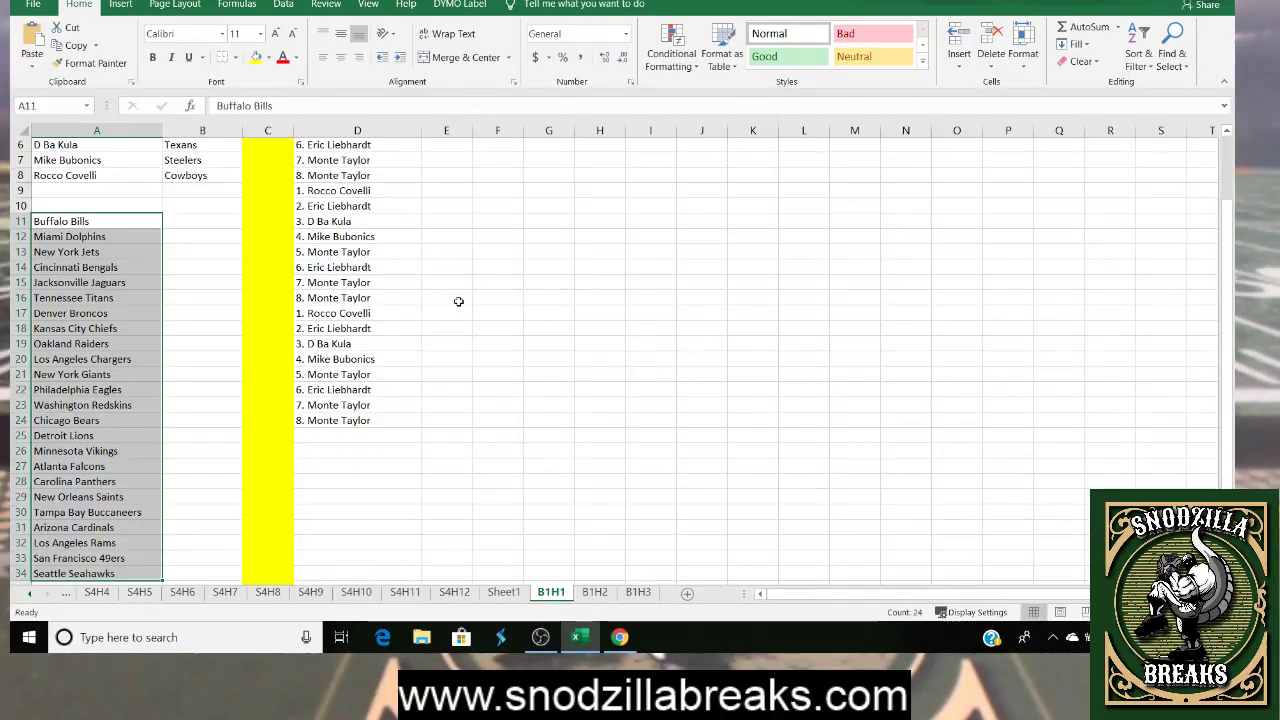
{"action": "left_click_drag", "start_coordinate": [472, 130], "coordinate": [532, 130]}
{"action": "right_click", "coordinate": [446, 146]}
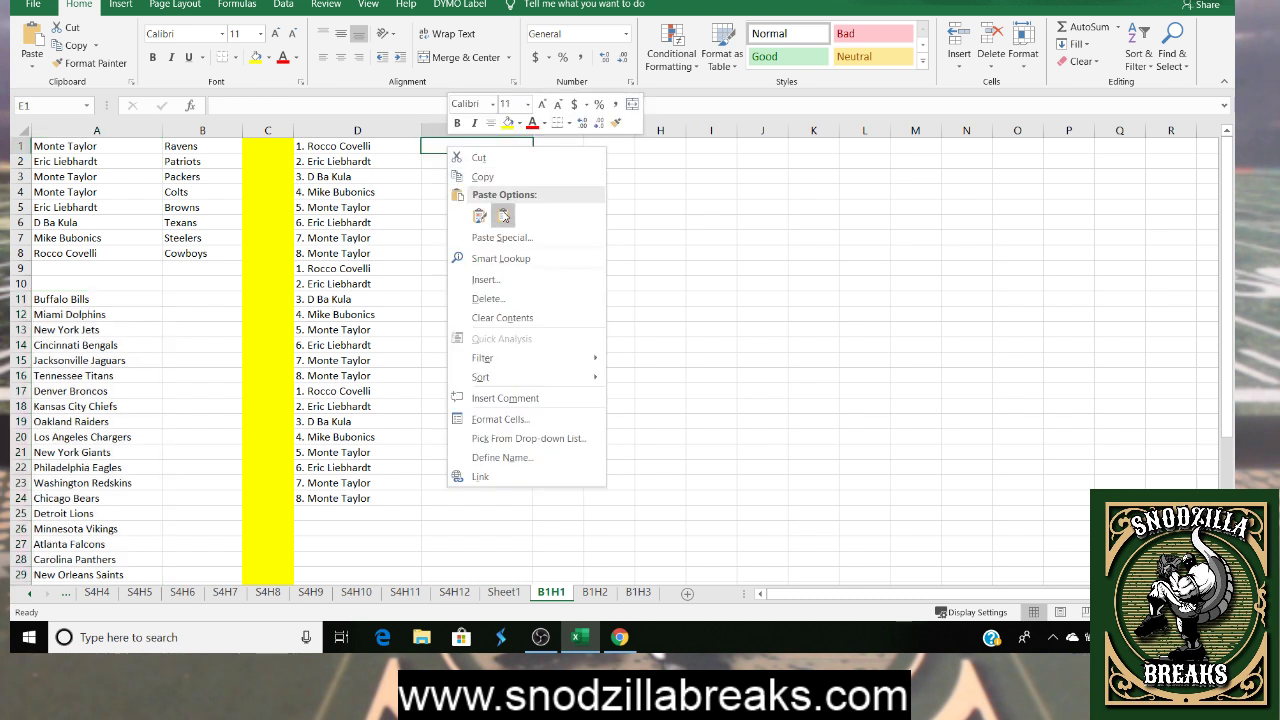
{"action": "left_click", "coordinate": [505, 218]}
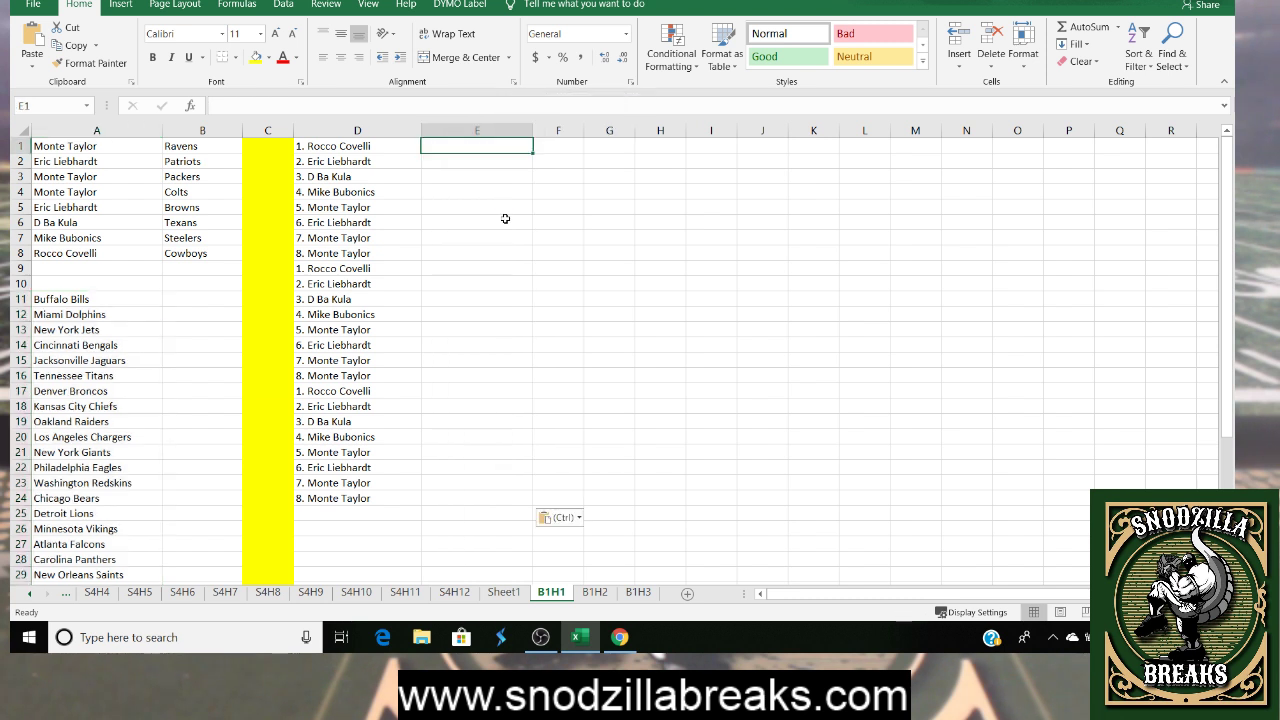
{"action": "left_click_drag", "start_coordinate": [532, 127], "coordinate": [532, 127]}
{"action": "double_click", "coordinate": [532, 127]}
{"action": "left_click", "coordinate": [586, 206]}
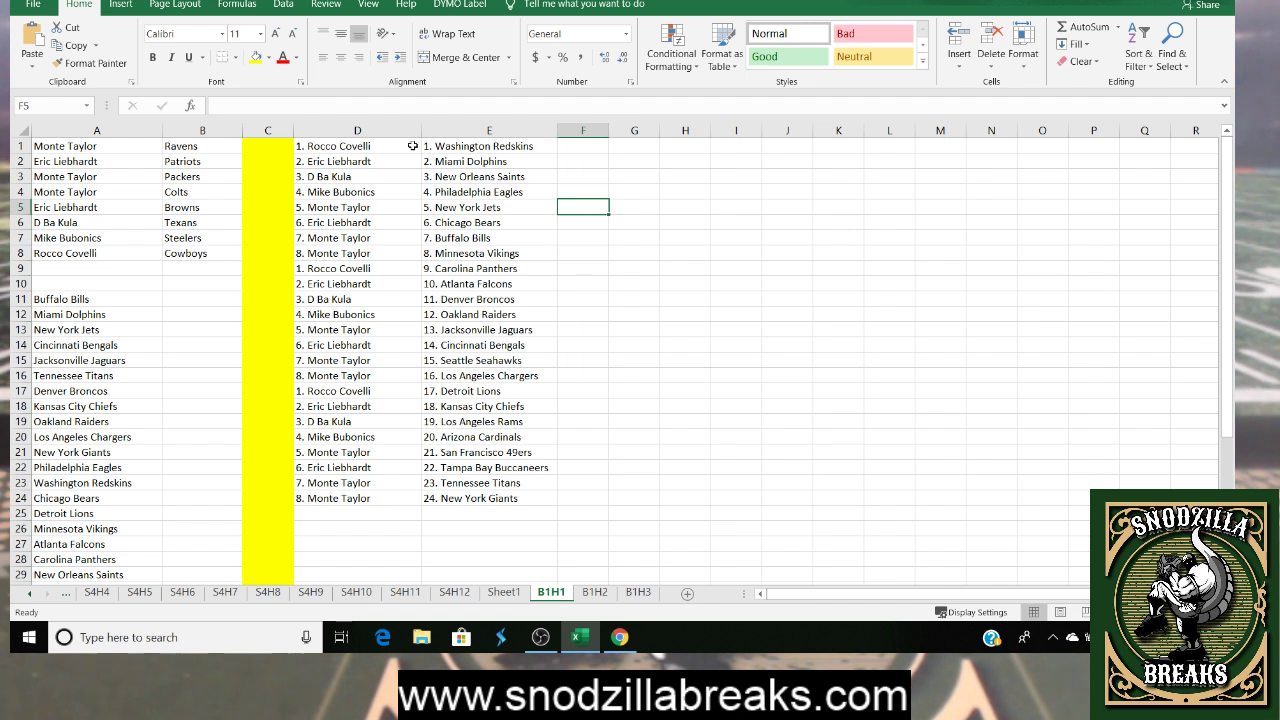
Go to cell D1 and review the participant and team pairings in columns D and E
{"action": "key", "text": "Left"}
{"action": "key", "text": "Left"}
{"action": "key", "text": "Up"}
{"action": "key", "text": "Up"}
{"action": "key", "text": "Up"}
{"action": "key", "text": "Up"}
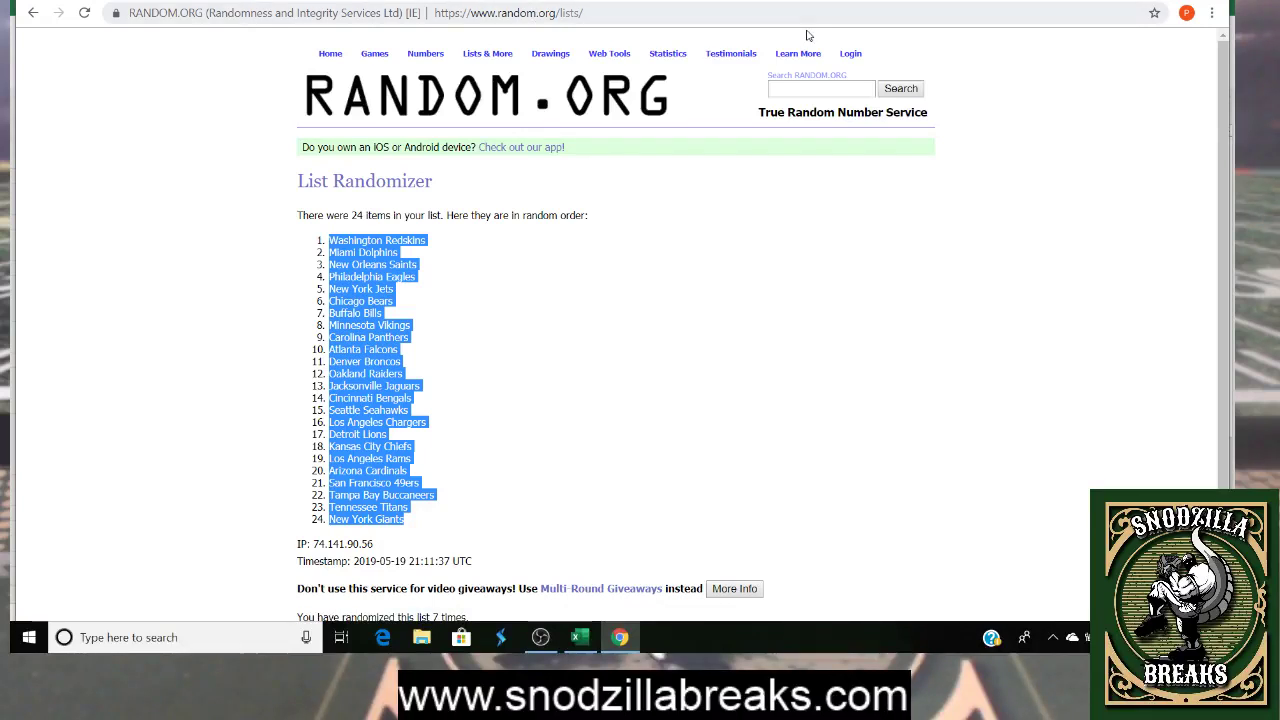
Enter the numbers 1 to 12, one per line, in an empty List Randomizer form in the browser
{"action": "key", "text": "alt+Left"}
{"action": "left_click", "coordinate": [520, 374]}
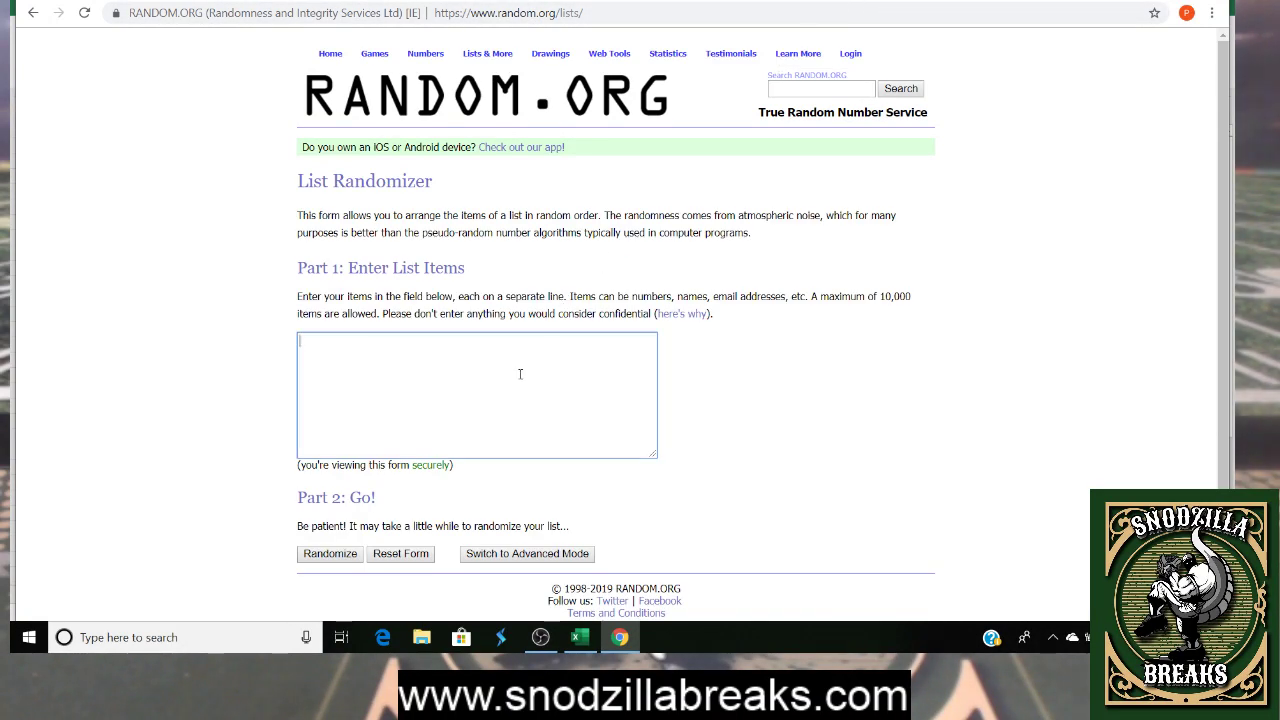
{"action": "type", "text": "1"}
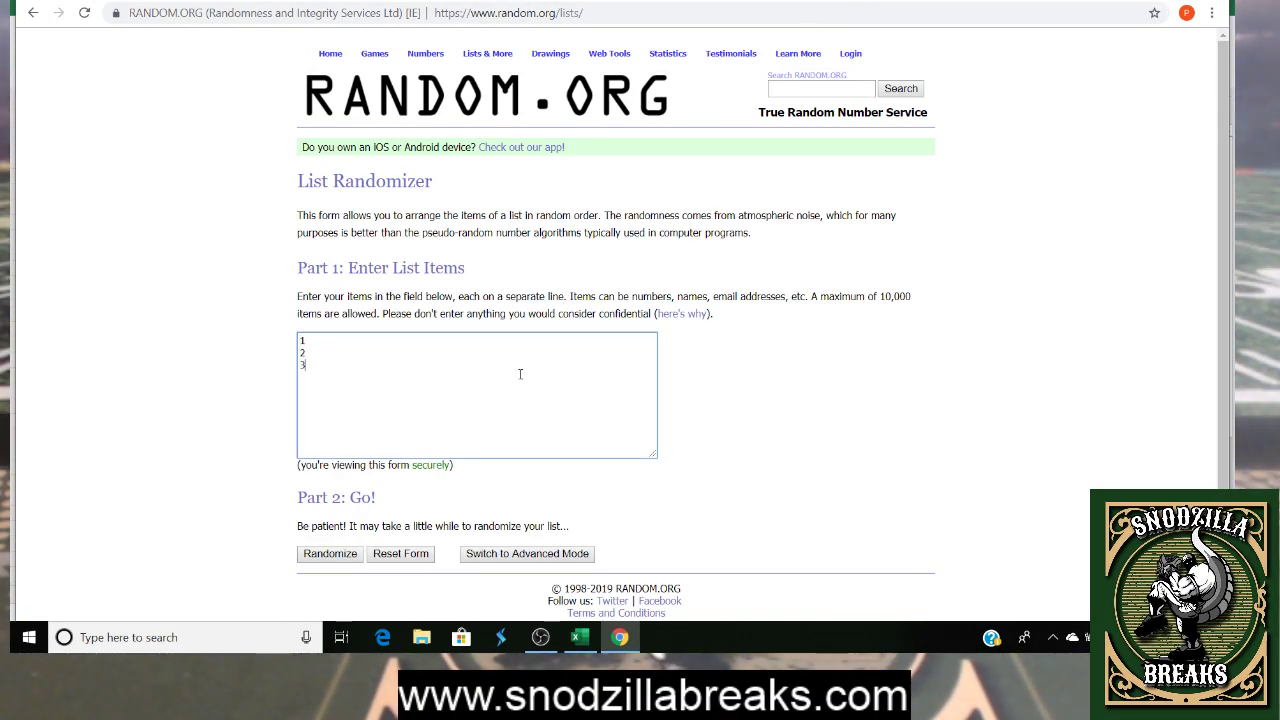
{"action": "type", "text": " 2 3"}
{"action": "key", "text": "Return"}
{"action": "type", "text": "4 5 6 7 8 9 10"}
{"action": "key", "text": "Return"}
{"action": "type", "text": "12"}
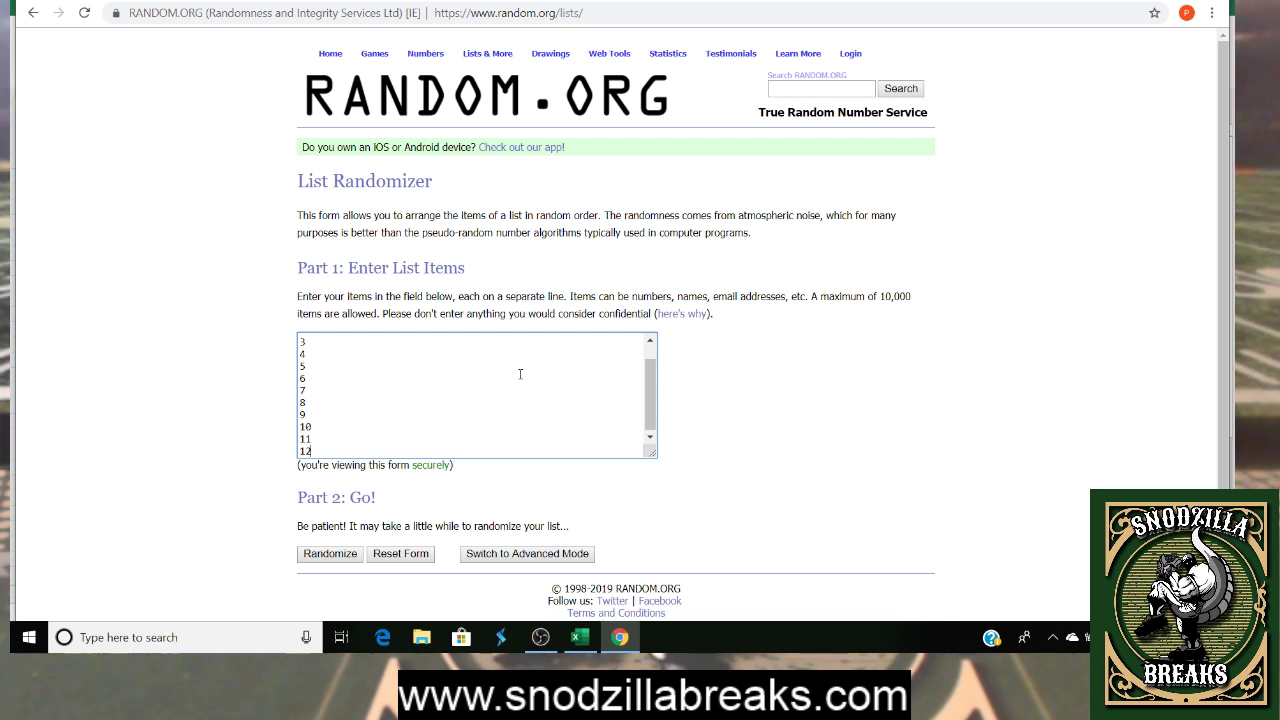
Randomize the number list seven times and return to sheet B1H1 in Excel
{"action": "left_click", "coordinate": [330, 553]}
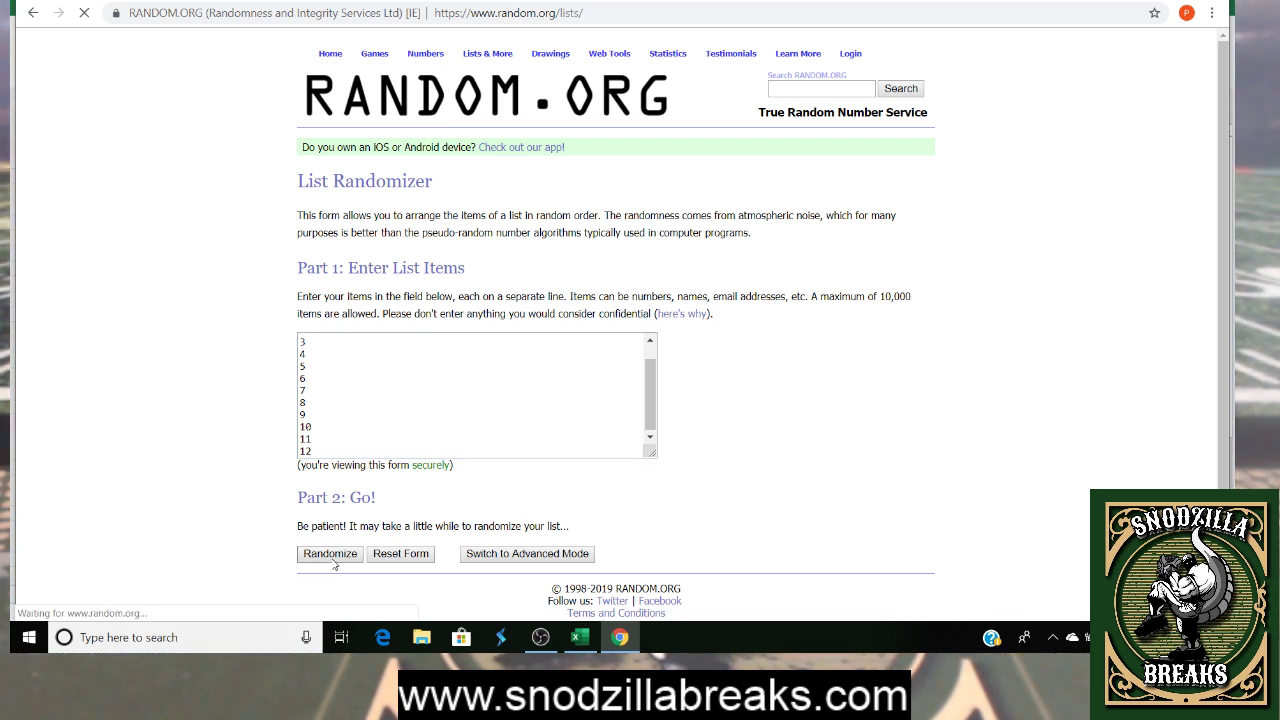
{"action": "left_click", "coordinate": [326, 476]}
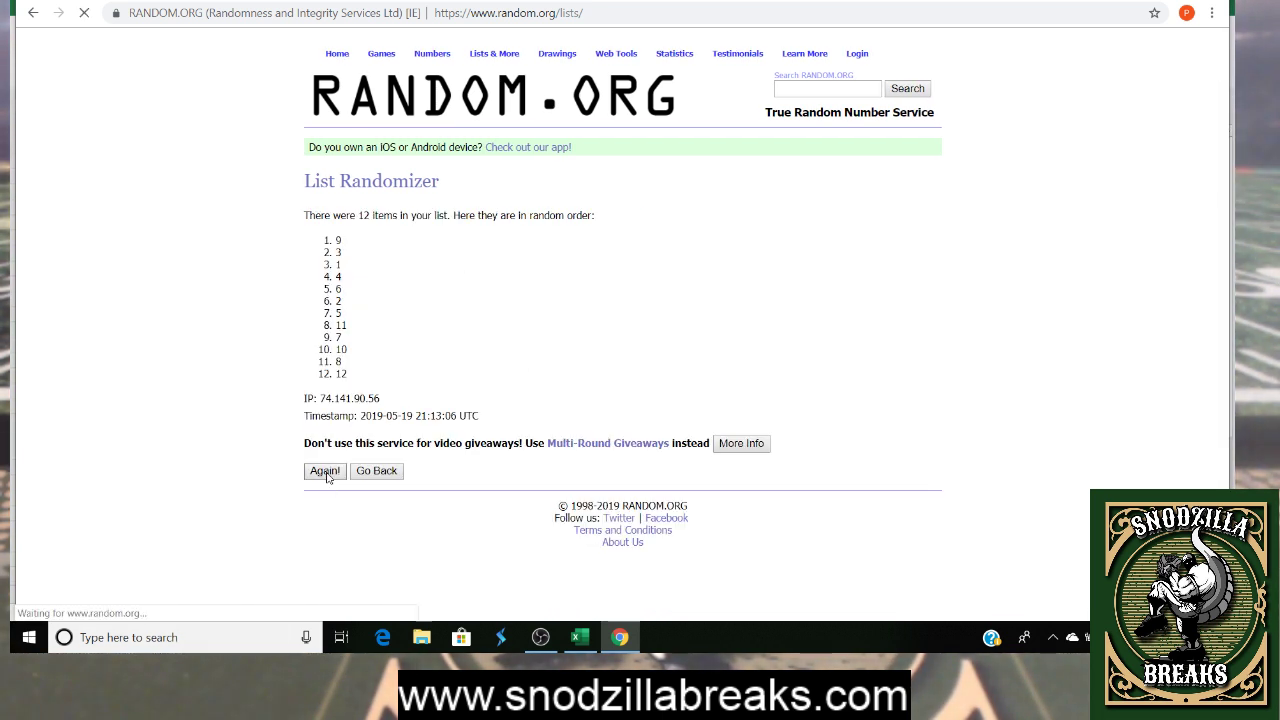
{"action": "left_click", "coordinate": [323, 497]}
{"action": "left_click", "coordinate": [322, 504]}
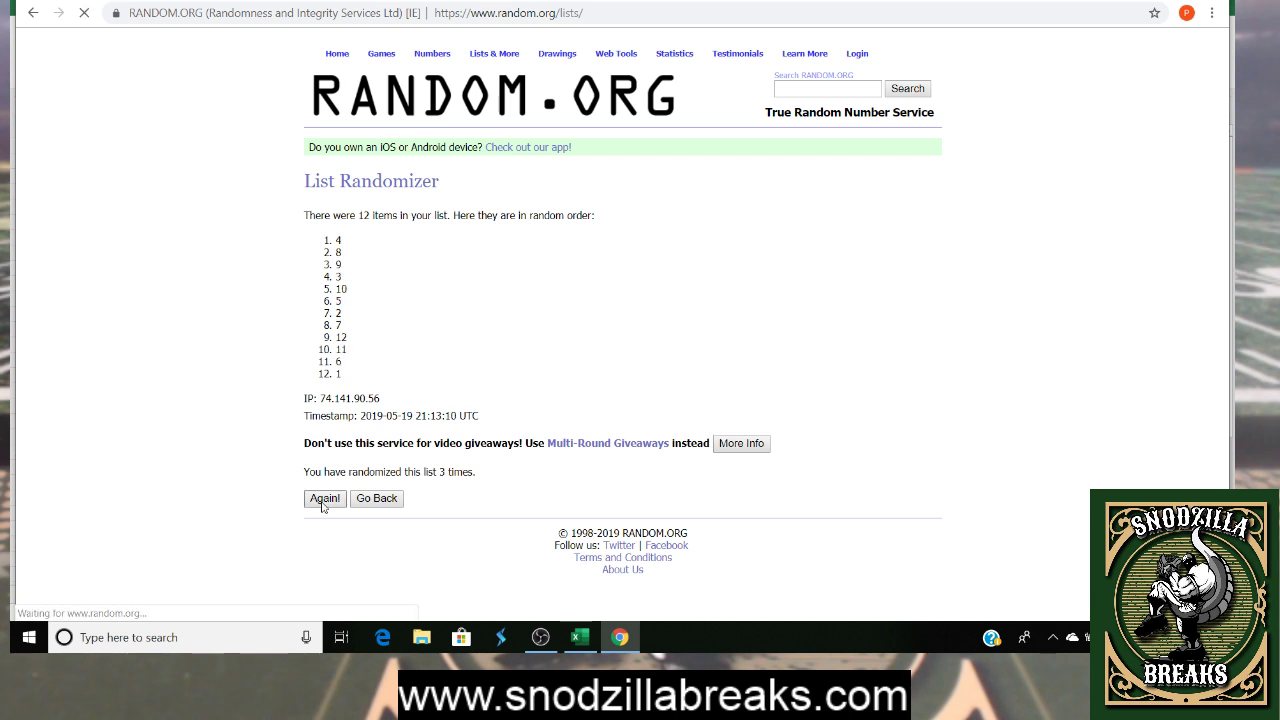
{"action": "left_click", "coordinate": [322, 500]}
{"action": "left_click", "coordinate": [322, 500]}
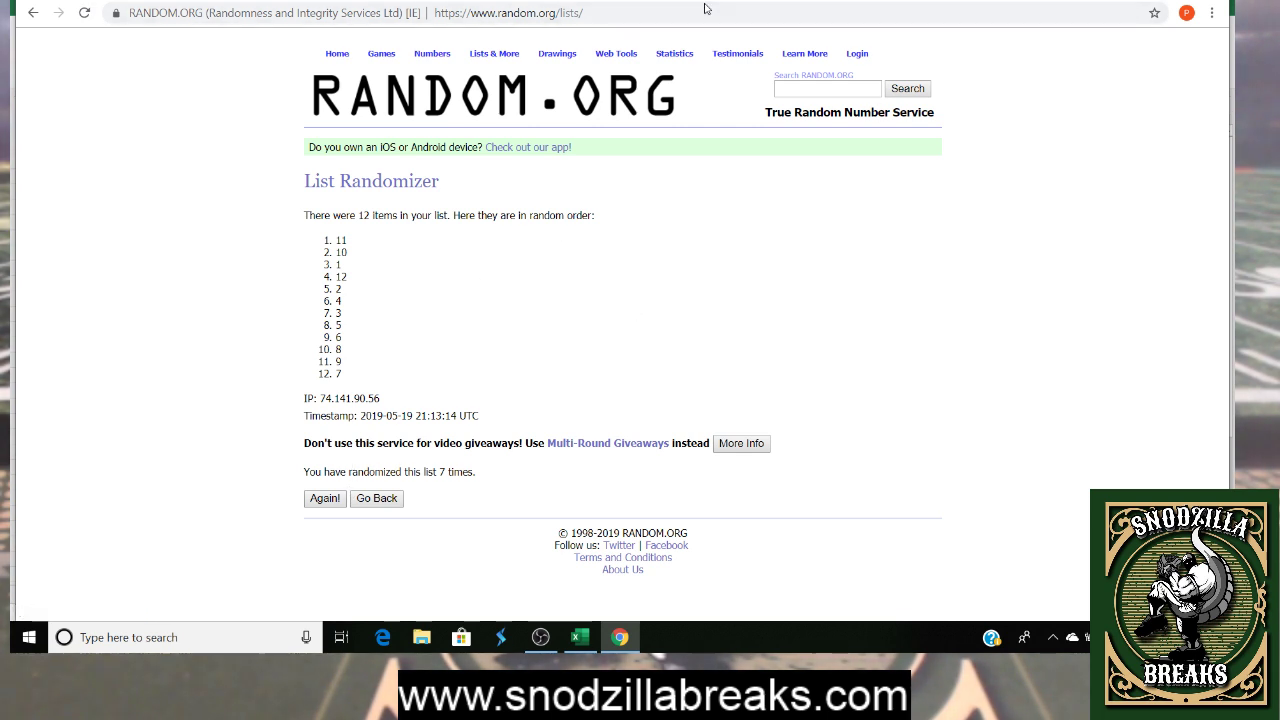
{"action": "left_click", "coordinate": [580, 637]}
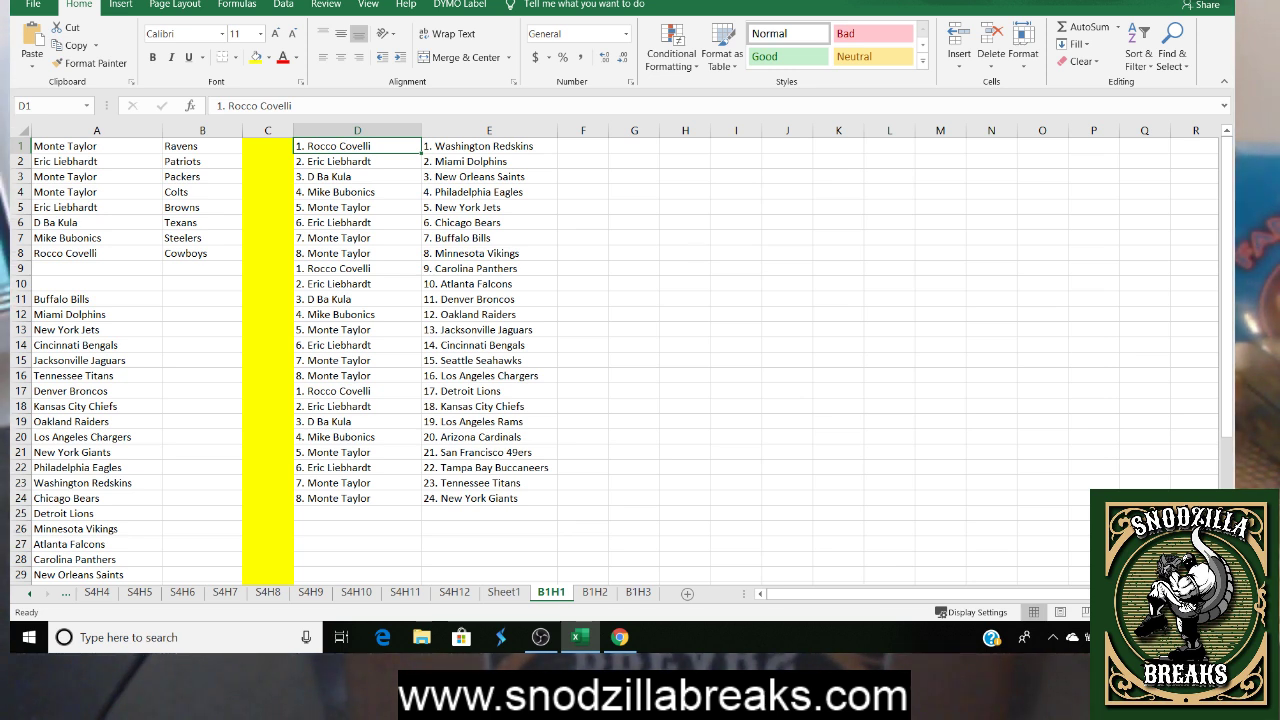
{"action": "key", "text": "alt+Tab"}
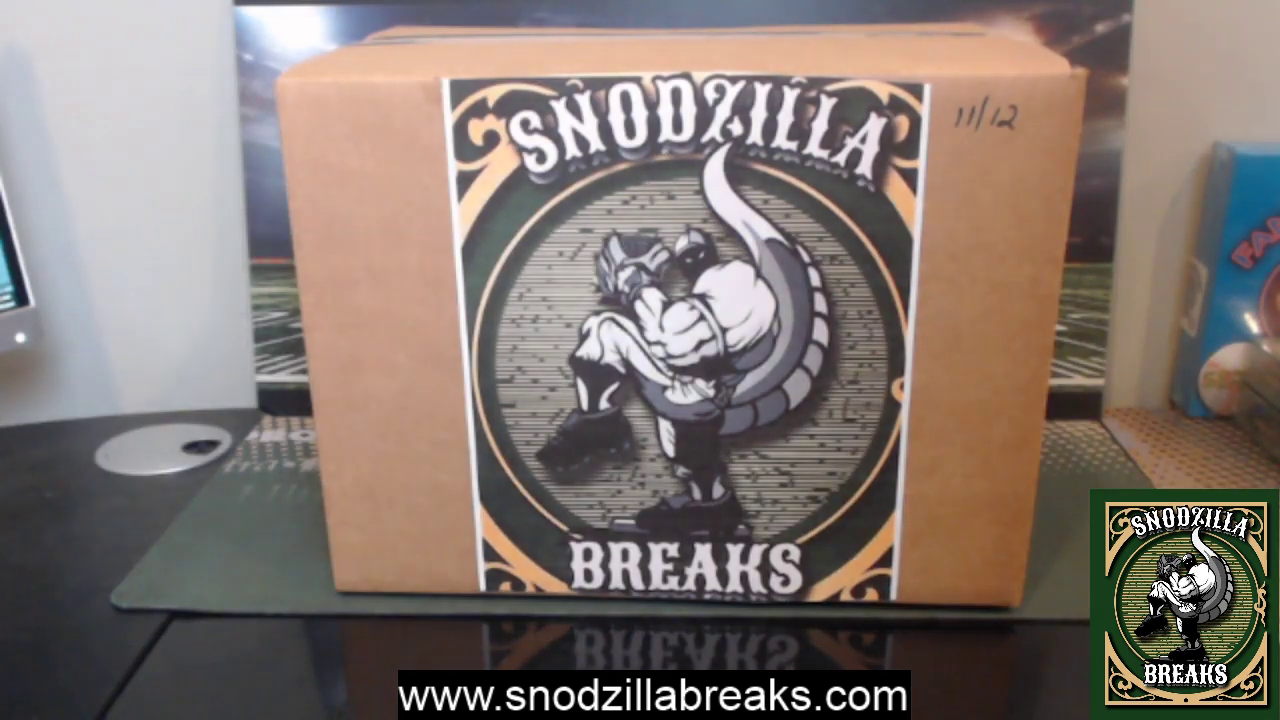
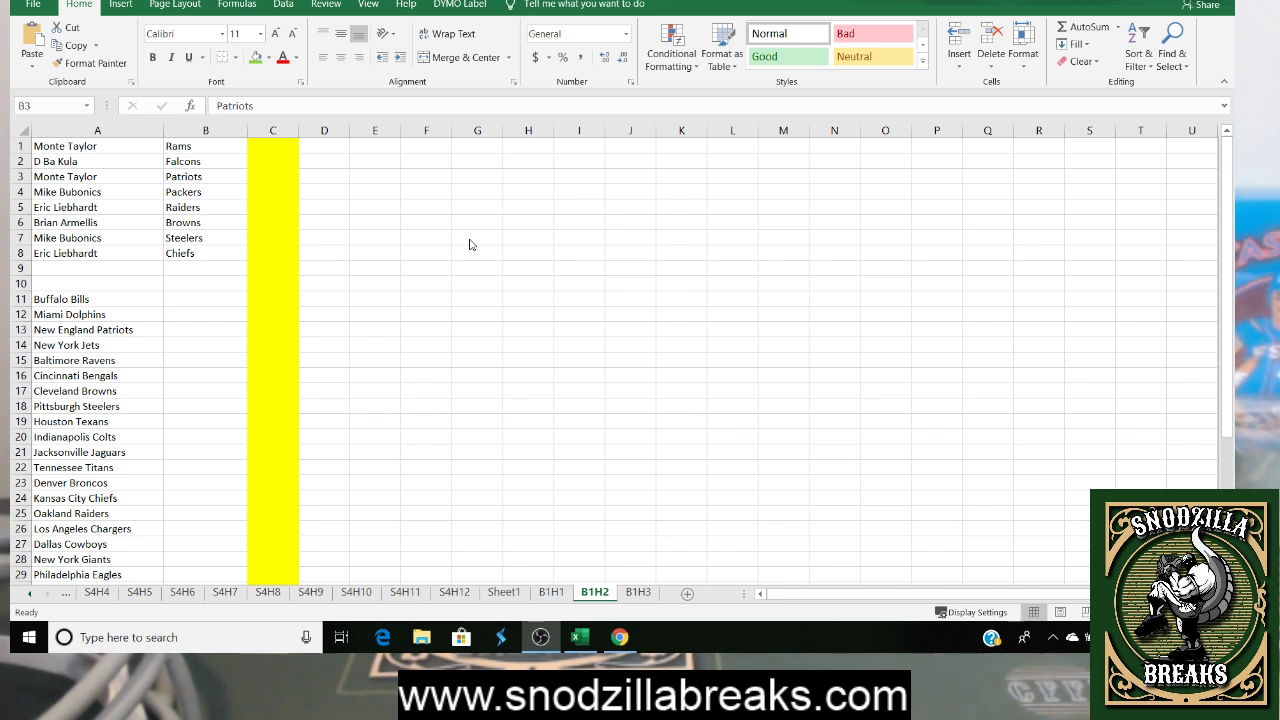
On sheet B1H2, clear New England Patriots in A13, Cleveland Browns in A17 and Pittsburgh Steelers in A18 from the team list
{"action": "left_click", "coordinate": [102, 330]}
{"action": "key", "text": "BackSpace"}
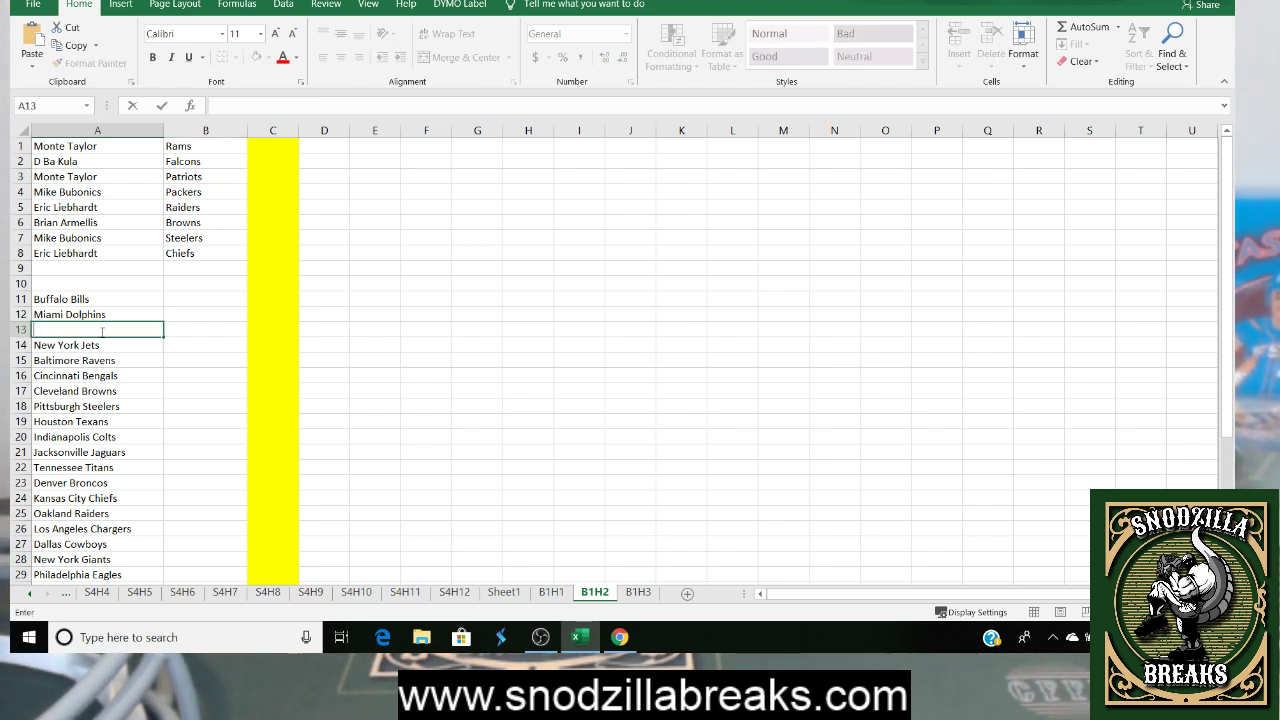
{"action": "left_click", "coordinate": [98, 391]}
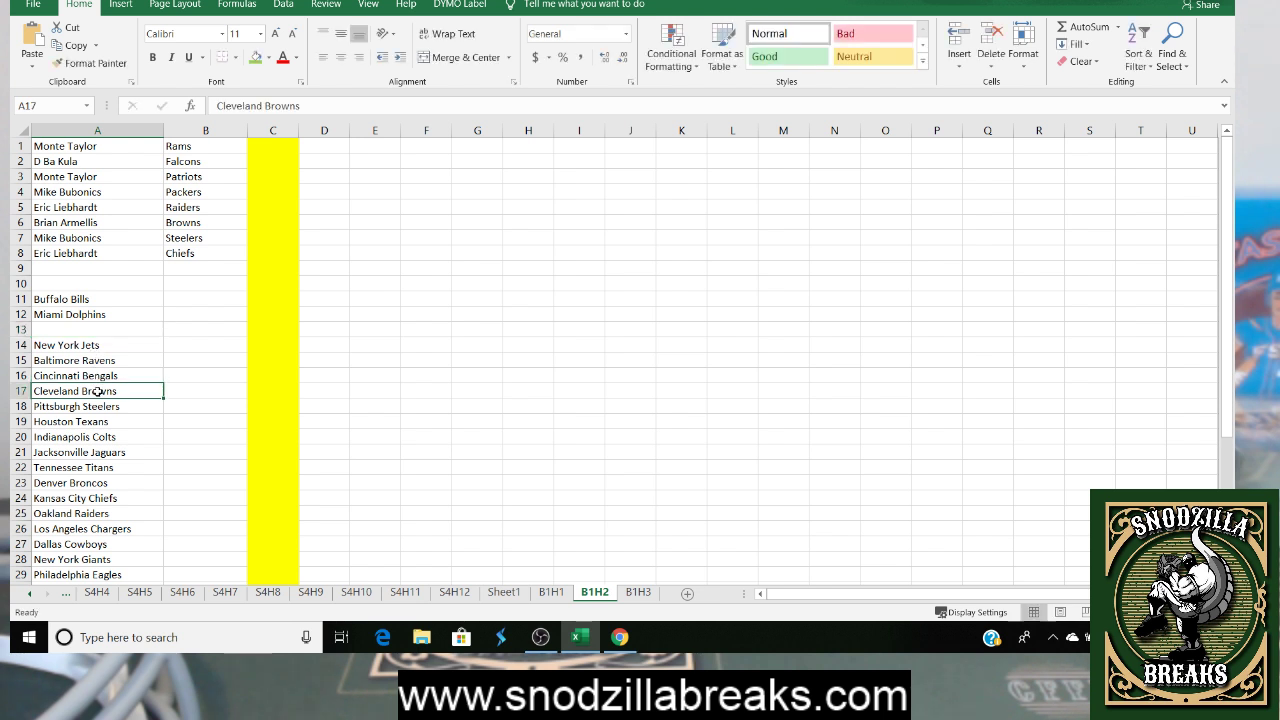
{"action": "key", "text": "BackSpace"}
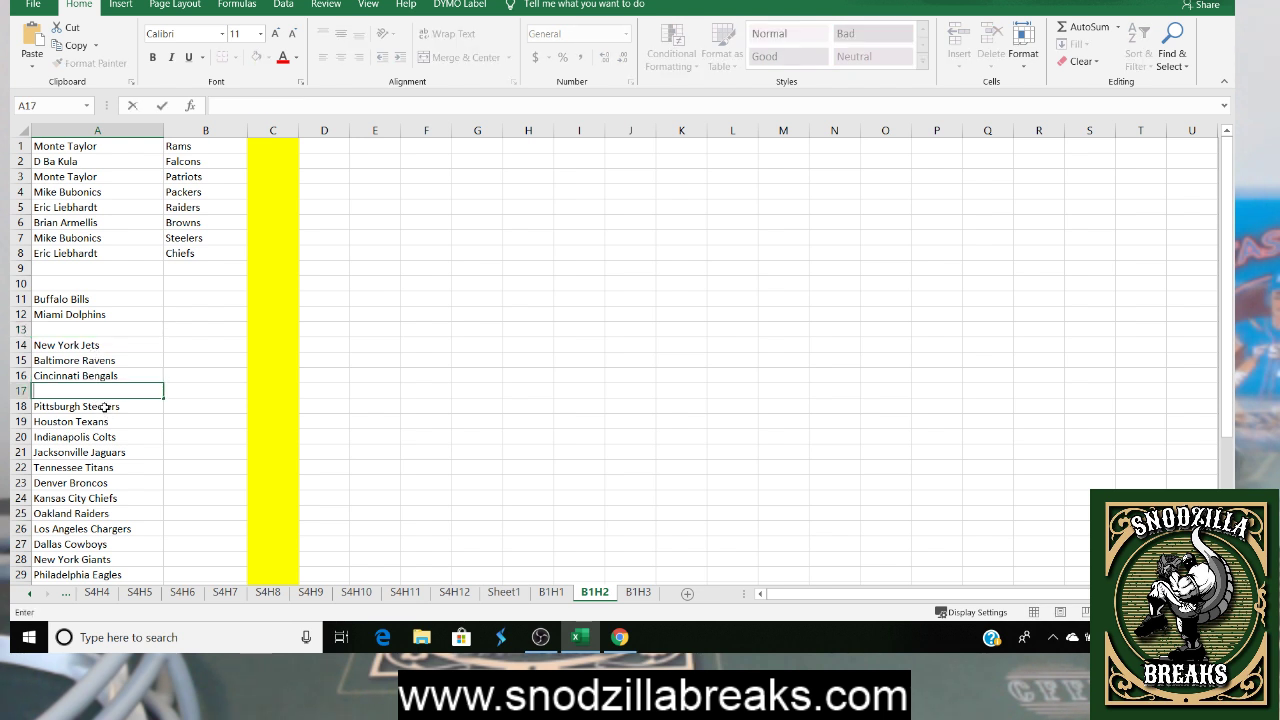
{"action": "left_click", "coordinate": [105, 406]}
{"action": "key", "text": "BackSpace"}
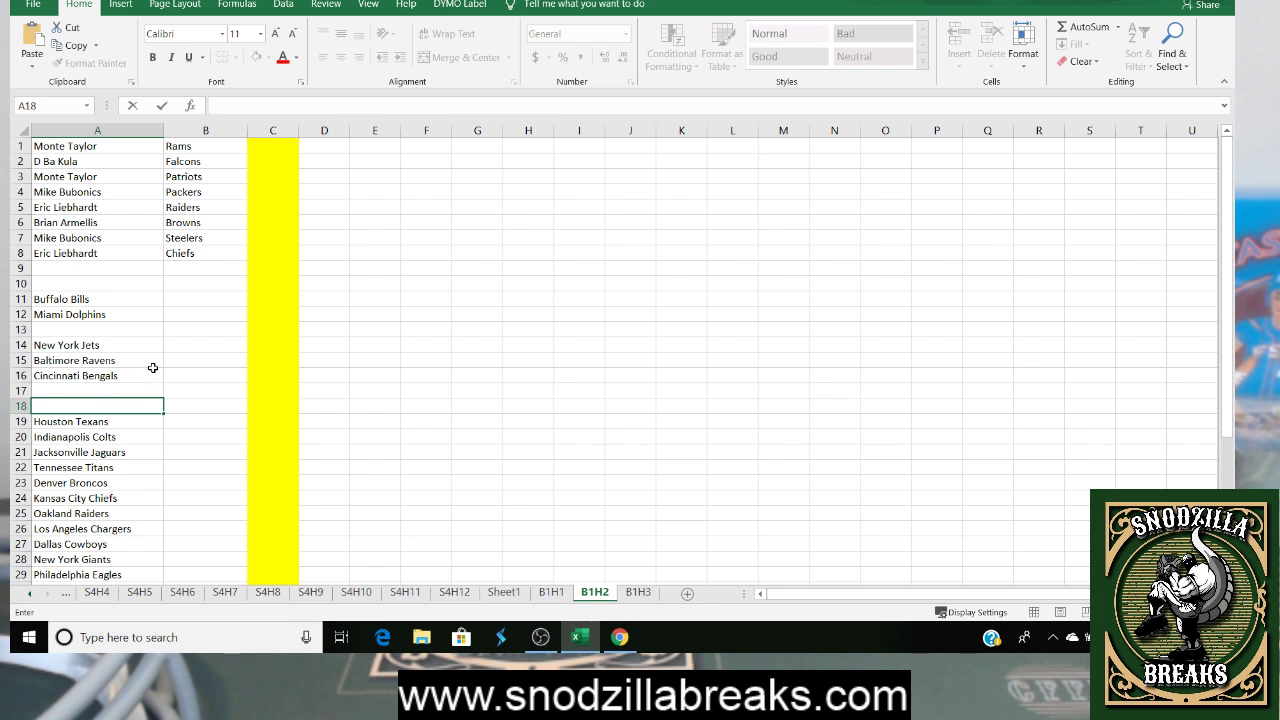
{"action": "left_click", "coordinate": [152, 366]}
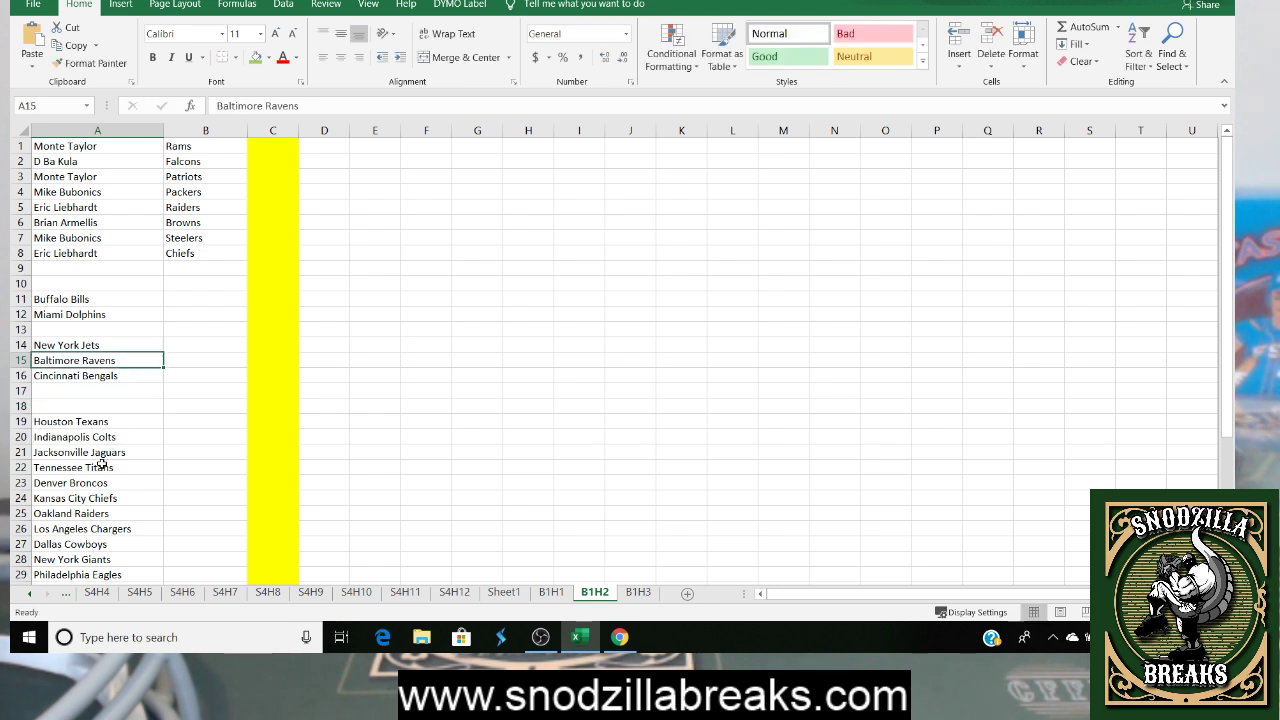
Clear Kansas City Chiefs in A24 and Oakland Raiders in A25 from the team list
{"action": "scroll", "coordinate": [102, 464], "scroll_direction": "down", "scroll_amount": 1}
{"action": "left_click", "coordinate": [108, 452]}
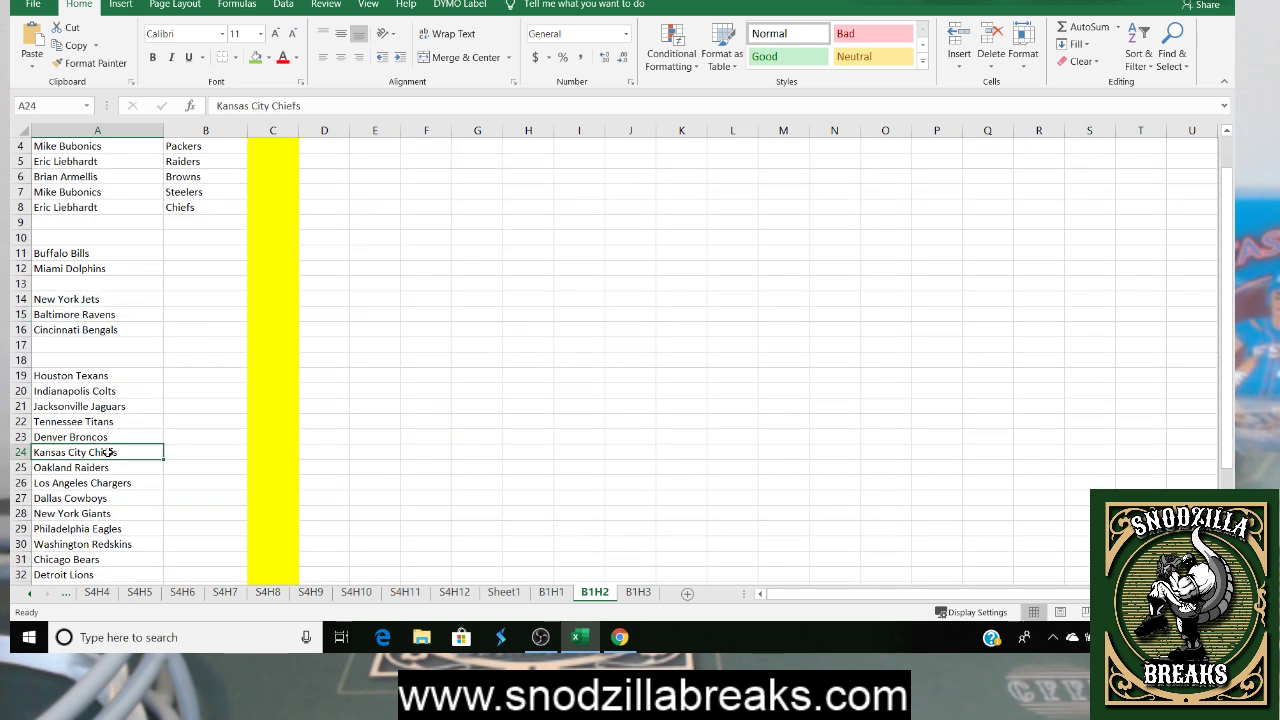
{"action": "key", "text": "BackSpace"}
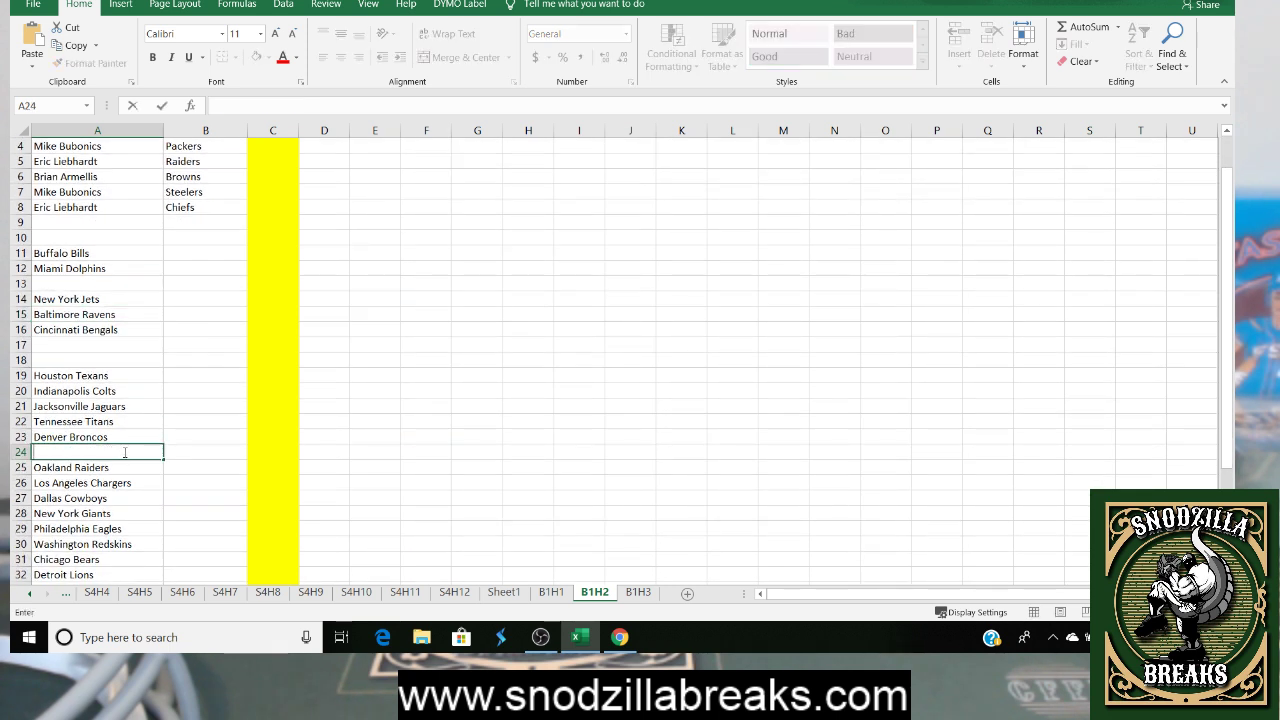
{"action": "scroll", "coordinate": [125, 453], "scroll_direction": "up", "scroll_amount": 1}
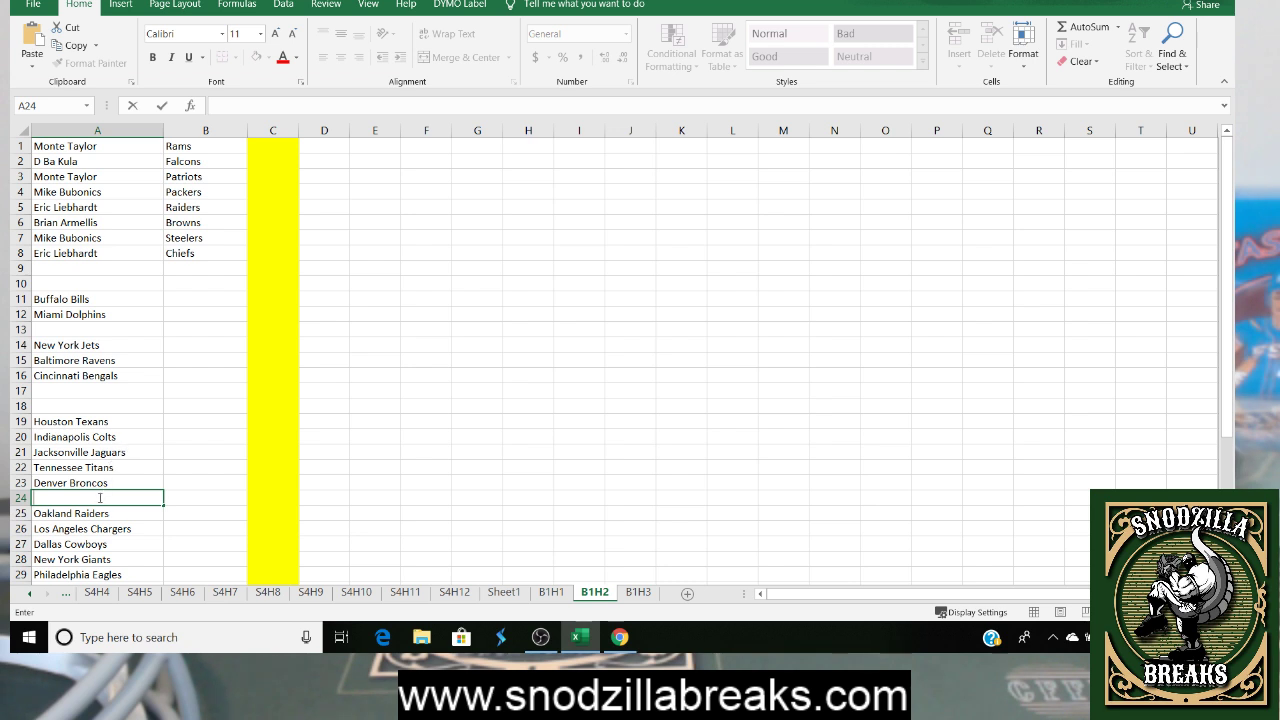
{"action": "left_click", "coordinate": [100, 513]}
{"action": "key", "text": "BackSpace"}
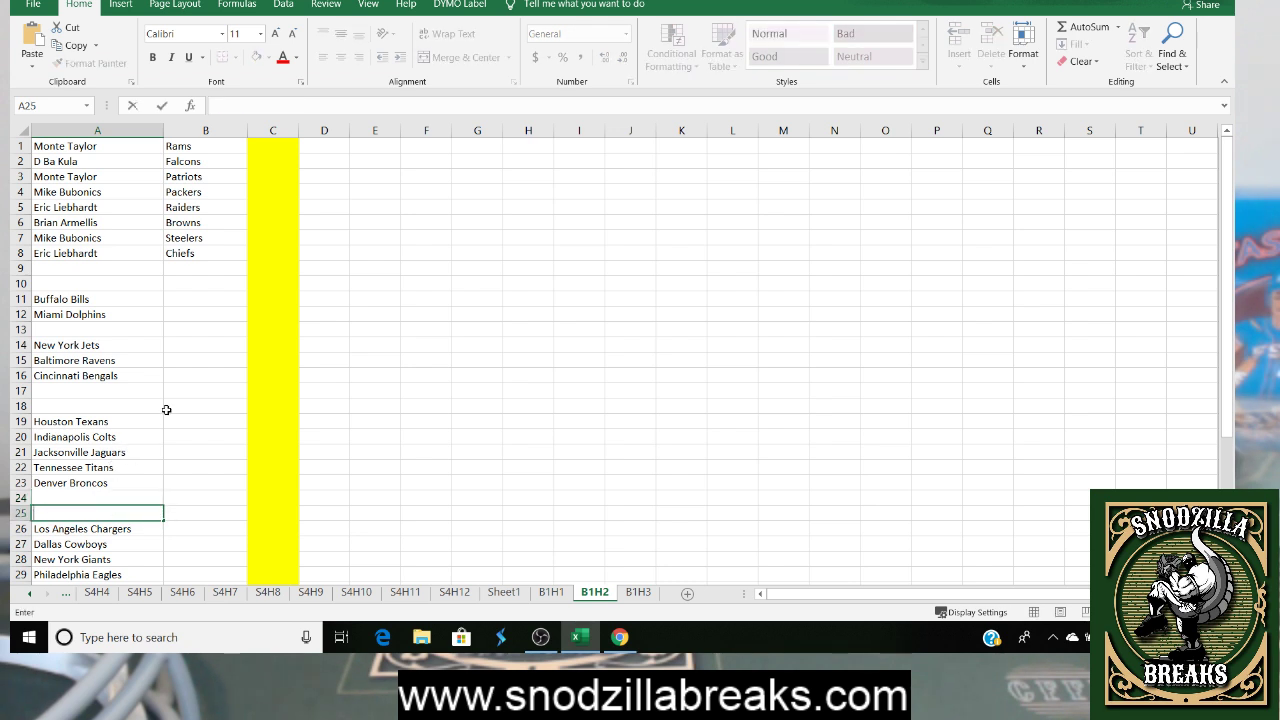
Clear Los Angeles Rams in A40 and go back to the assigned teams at the start of the sheet
{"action": "scroll", "coordinate": [166, 410], "scroll_direction": "down", "scroll_amount": 2}
{"action": "scroll", "coordinate": [165, 415], "scroll_direction": "up", "scroll_amount": 2}
{"action": "scroll", "coordinate": [164, 414], "scroll_direction": "down", "scroll_amount": 3}
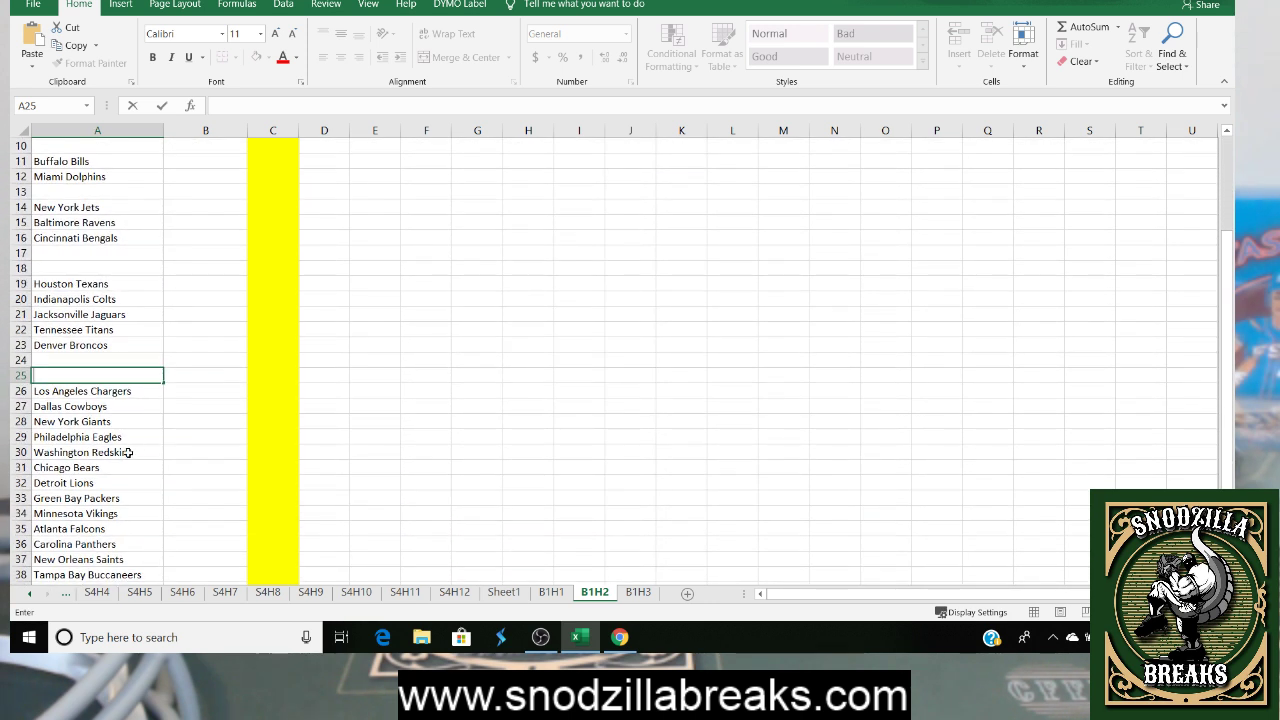
{"action": "scroll", "coordinate": [107, 499], "scroll_direction": "down", "scroll_amount": 2}
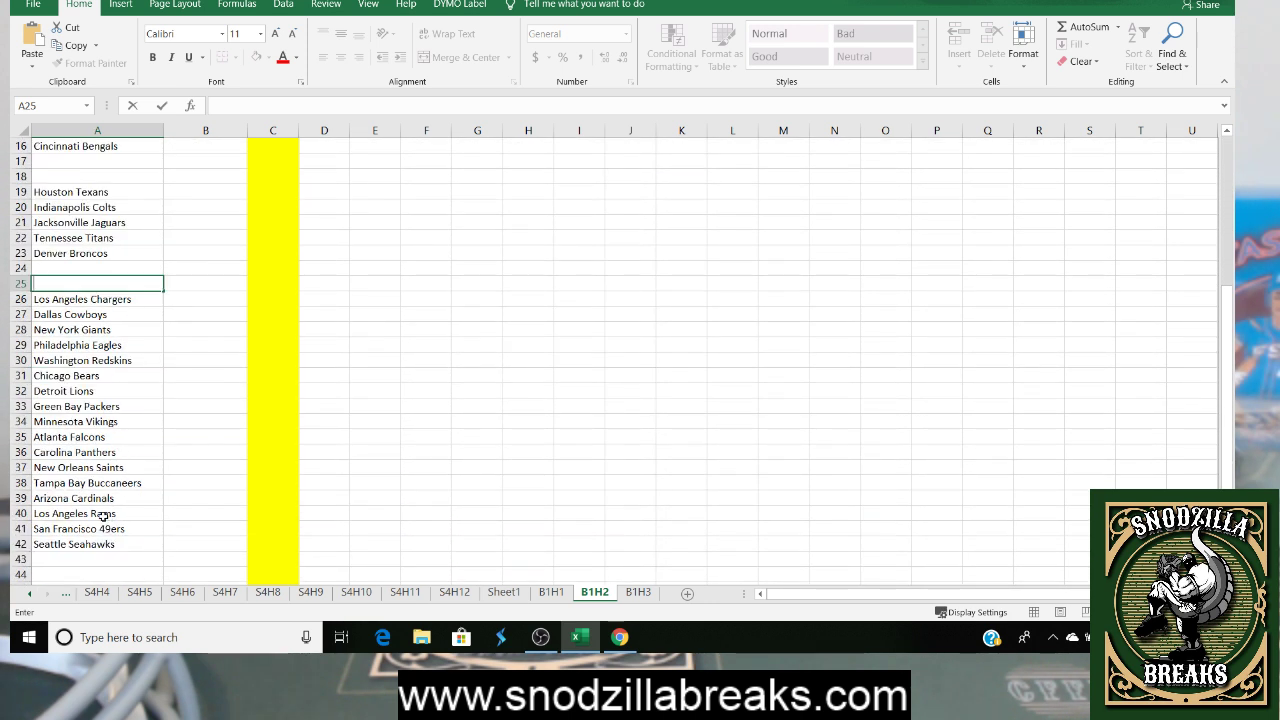
{"action": "left_click", "coordinate": [104, 516]}
{"action": "key", "text": "BackSpace"}
{"action": "scroll", "coordinate": [160, 408], "scroll_direction": "up", "scroll_amount": 5}
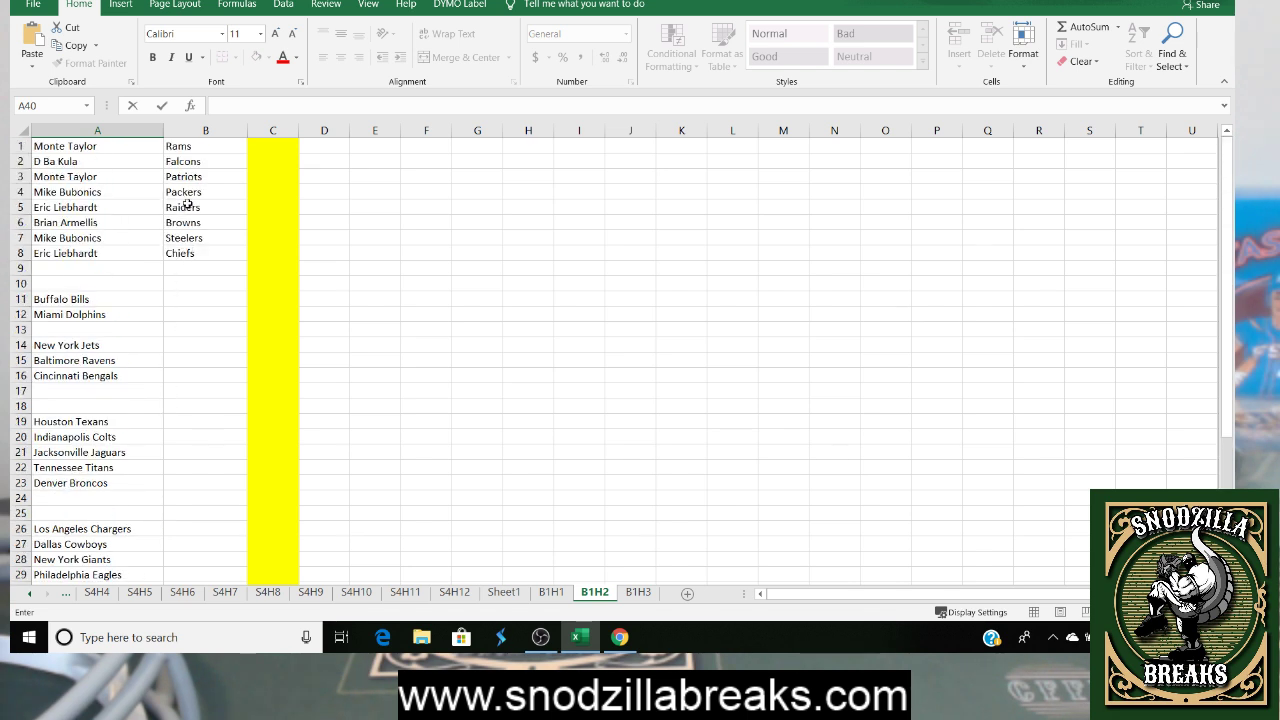
Clear Green Bay Packers in A33 from the team list and compare the blanked cells with the assigned teams
{"action": "scroll", "coordinate": [196, 315], "scroll_direction": "down", "scroll_amount": 5}
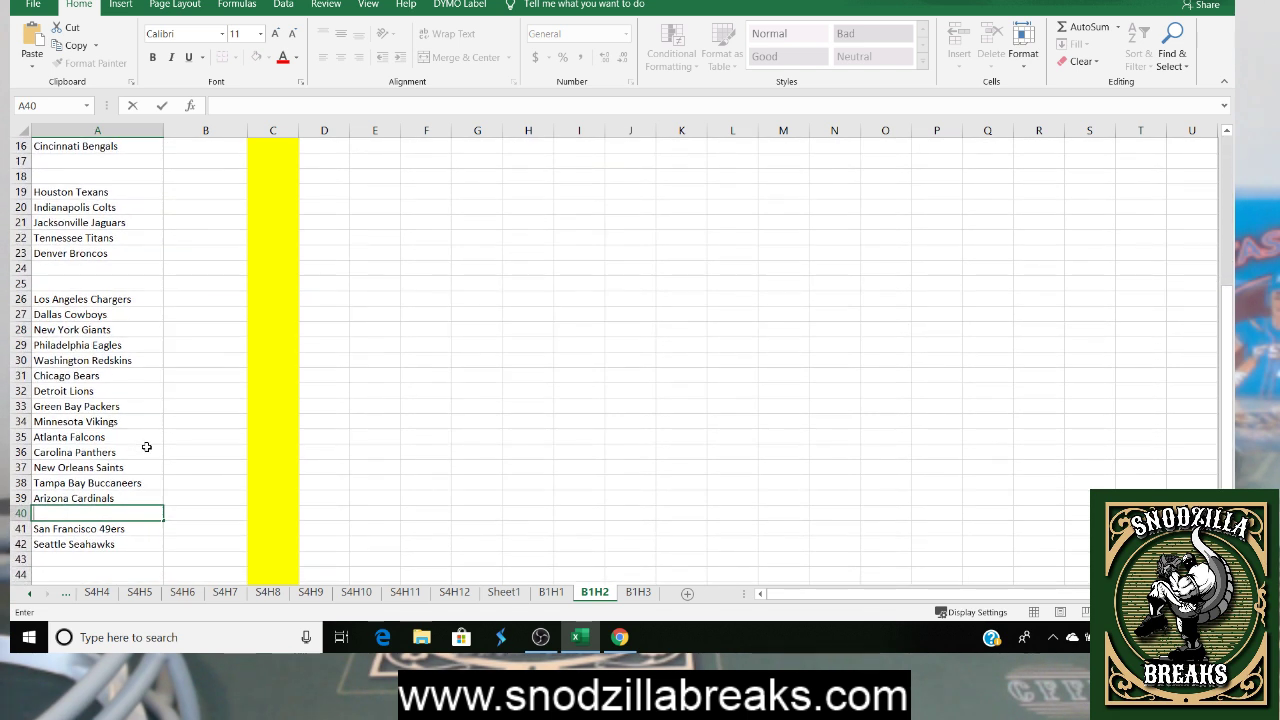
{"action": "left_click", "coordinate": [101, 407]}
{"action": "key", "text": "BackSpace"}
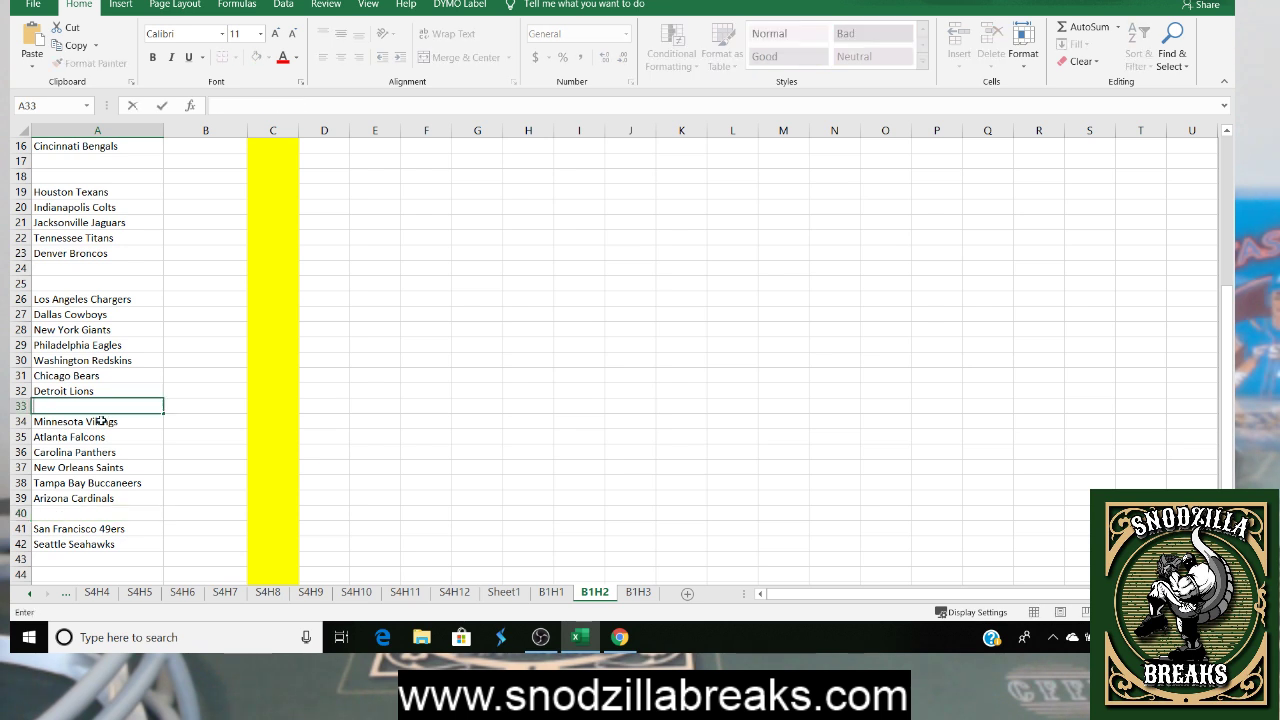
{"action": "left_click", "coordinate": [84, 509]}
{"action": "left_click", "coordinate": [73, 410]}
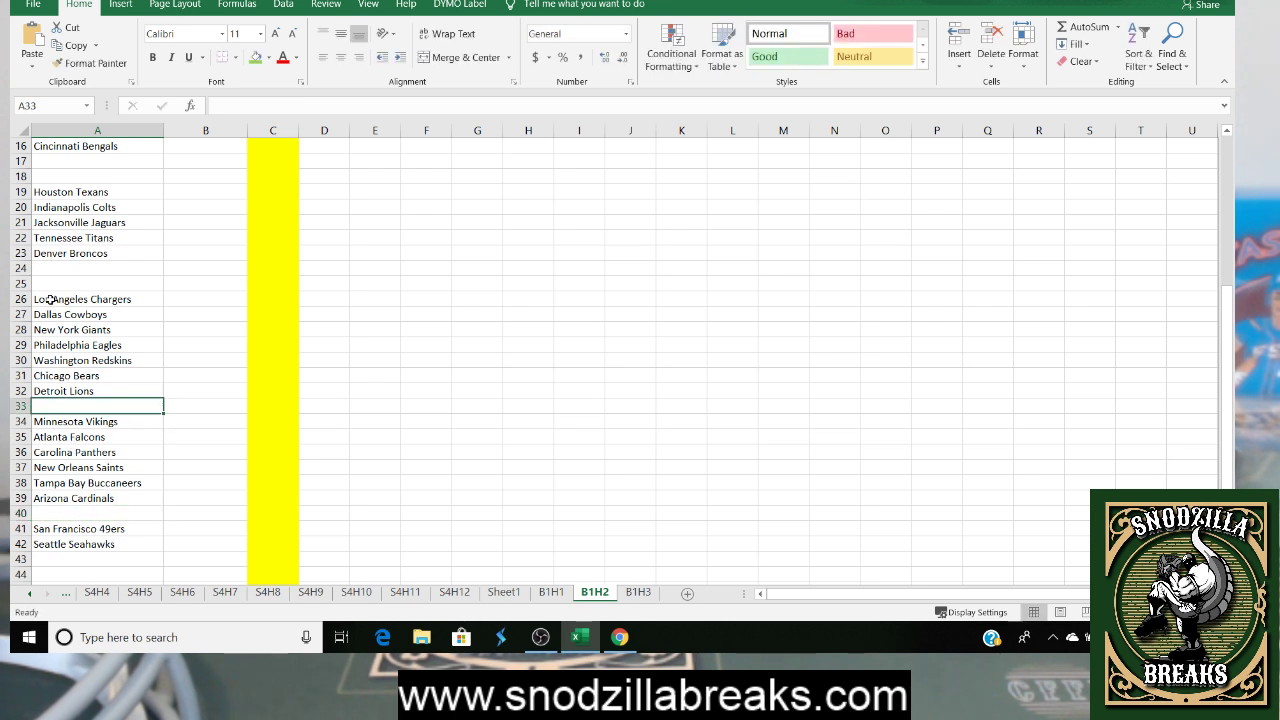
{"action": "left_click", "coordinate": [52, 284]}
{"action": "left_click", "coordinate": [50, 268]}
{"action": "scroll", "coordinate": [54, 211], "scroll_direction": "up", "scroll_amount": 1}
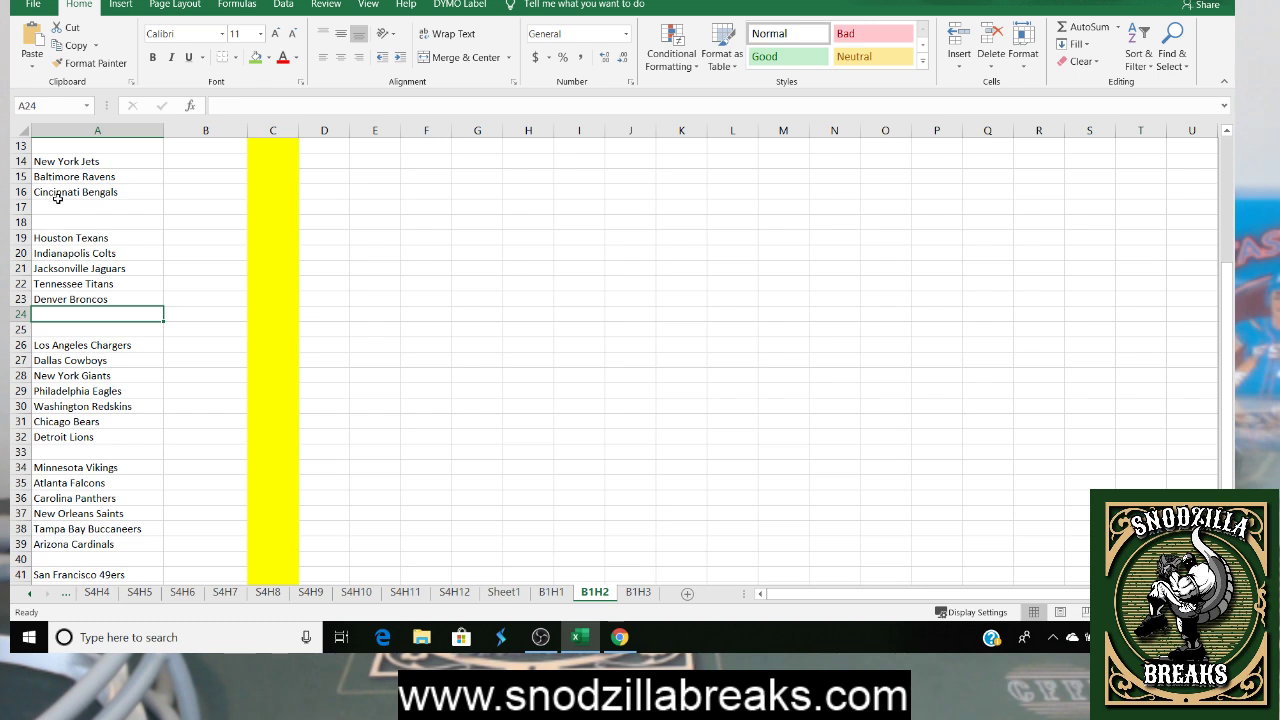
{"action": "scroll", "coordinate": [86, 205], "scroll_direction": "up", "scroll_amount": 4}
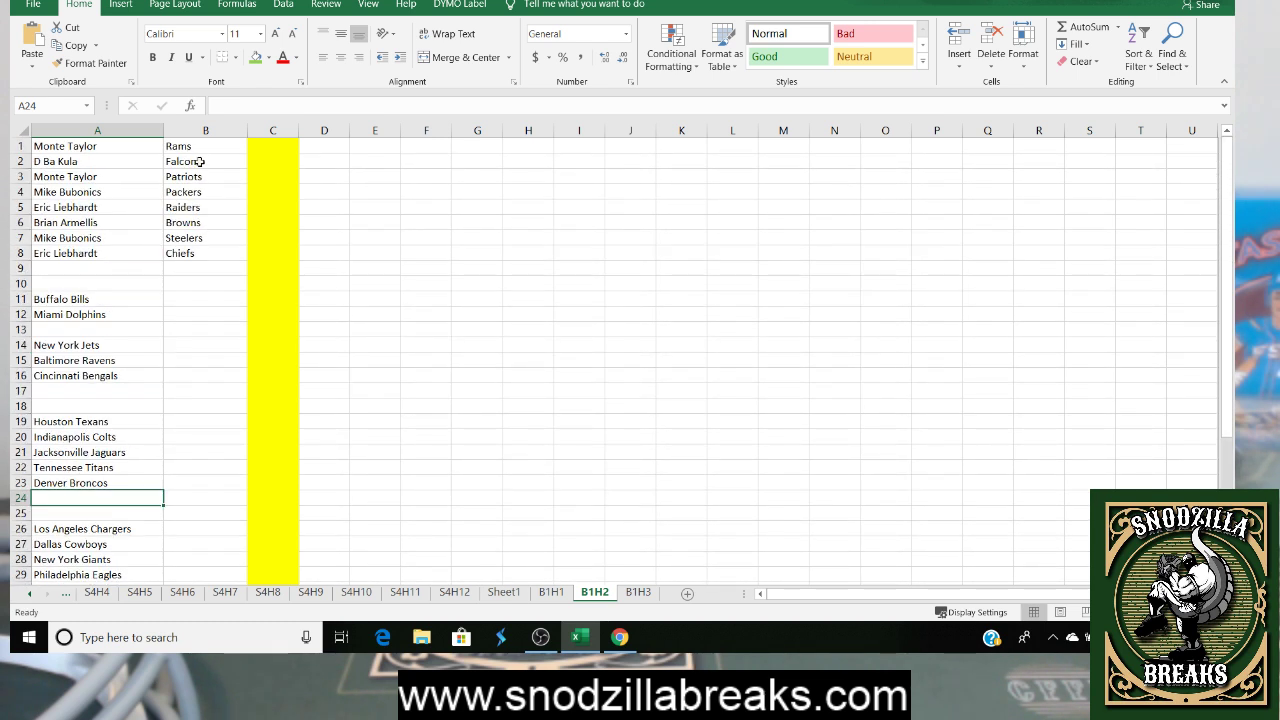
Clear Atlanta Falcons in A35 from the team list
{"action": "scroll", "coordinate": [203, 313], "scroll_direction": "down", "scroll_amount": 5}
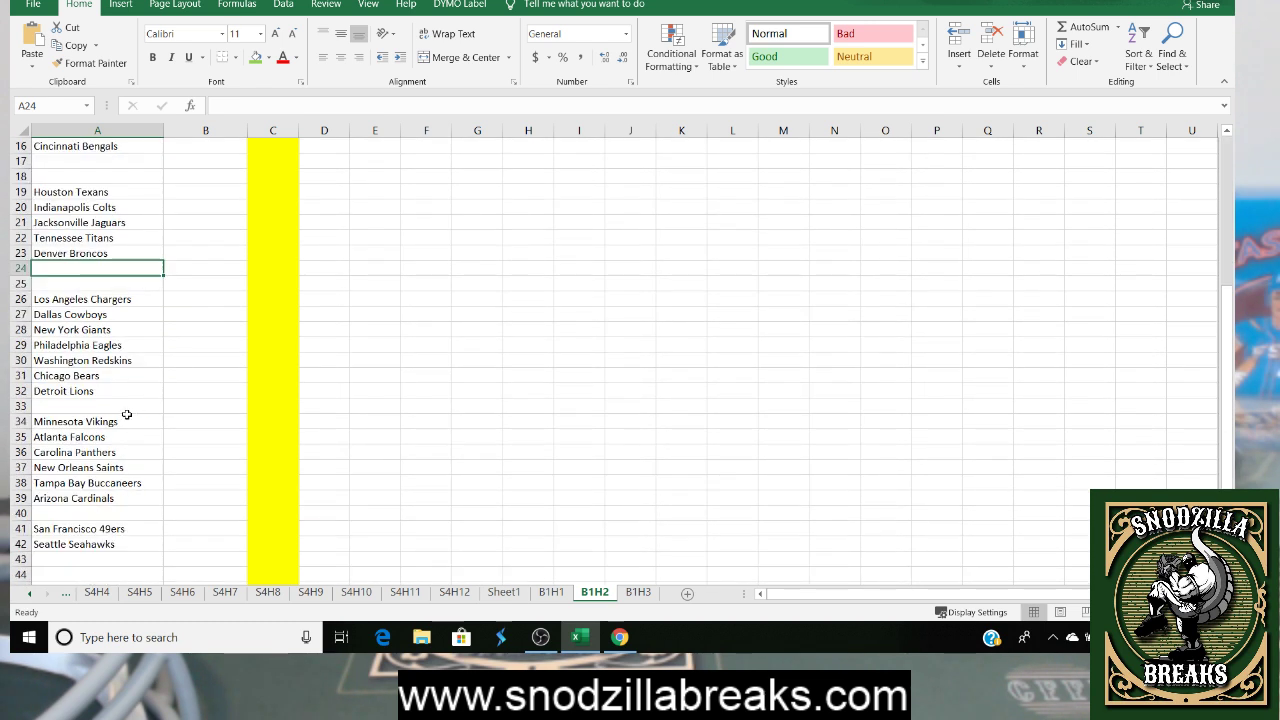
{"action": "left_click", "coordinate": [85, 437]}
{"action": "key", "text": "BackSpace"}
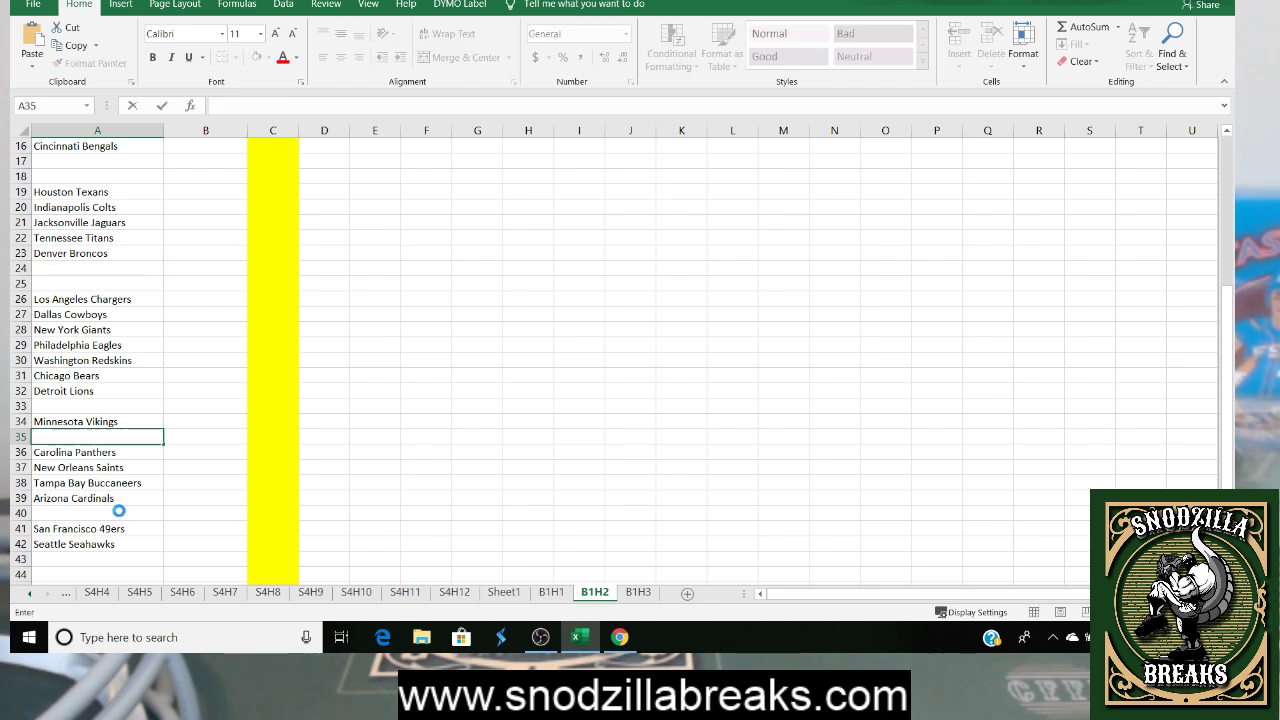
Check each blanked cell in the team list from A40 up to A13 against the eight assigned teams
{"action": "left_click", "coordinate": [89, 507]}
{"action": "left_click", "coordinate": [66, 437]}
{"action": "left_click", "coordinate": [74, 405]}
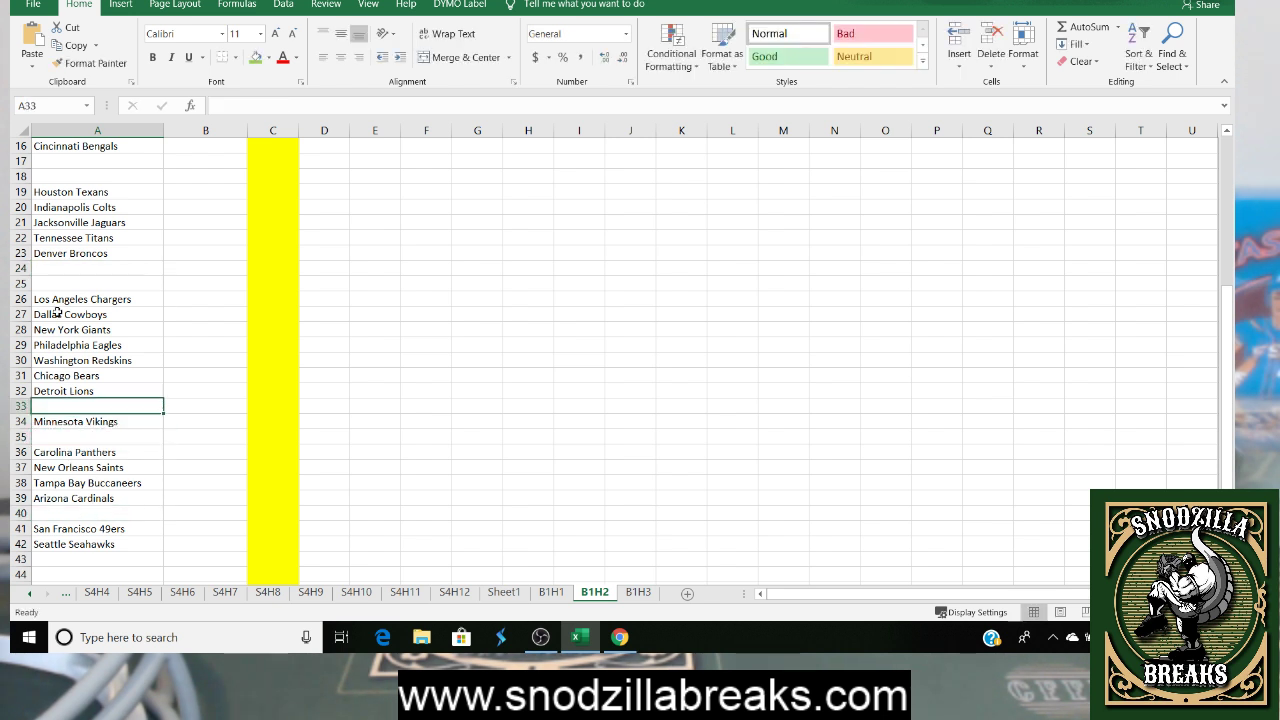
{"action": "left_click", "coordinate": [60, 329]}
{"action": "left_click", "coordinate": [63, 283]}
{"action": "scroll", "coordinate": [63, 267], "scroll_direction": "up", "scroll_amount": 2}
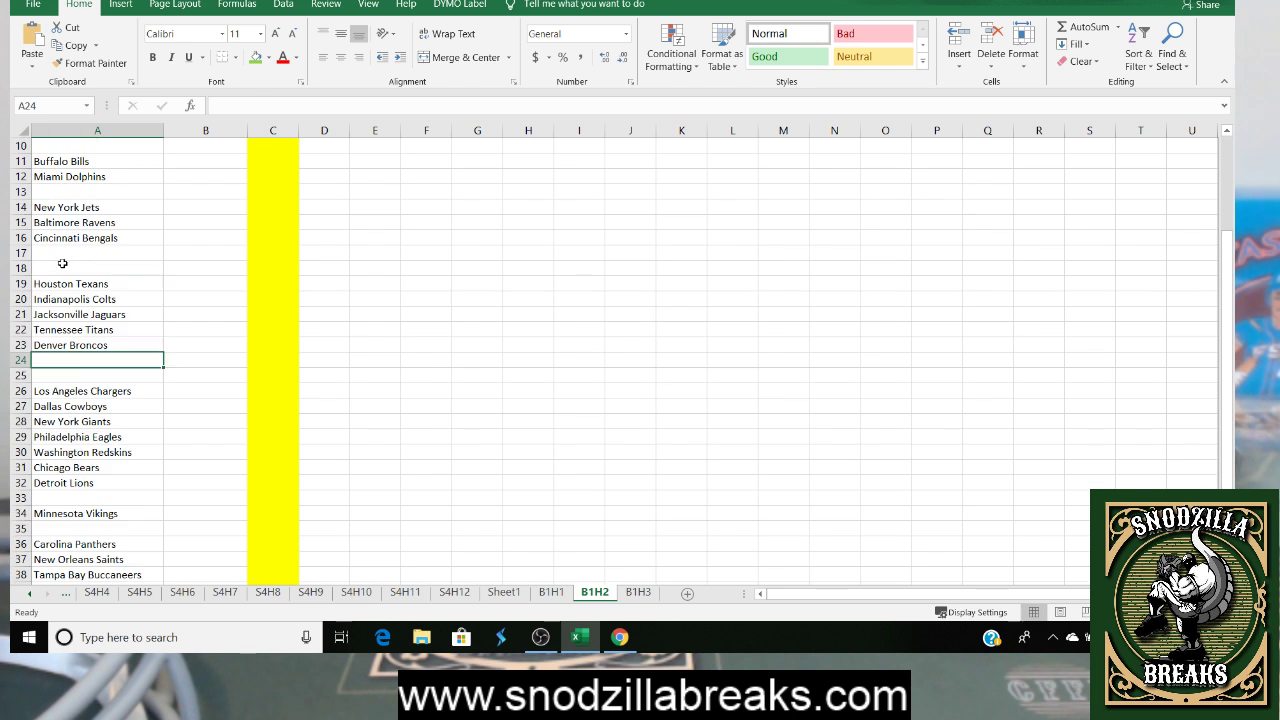
{"action": "left_click", "coordinate": [63, 265]}
{"action": "left_click", "coordinate": [62, 252]}
{"action": "left_click", "coordinate": [63, 190]}
{"action": "scroll", "coordinate": [241, 242], "scroll_direction": "up", "scroll_amount": 3}
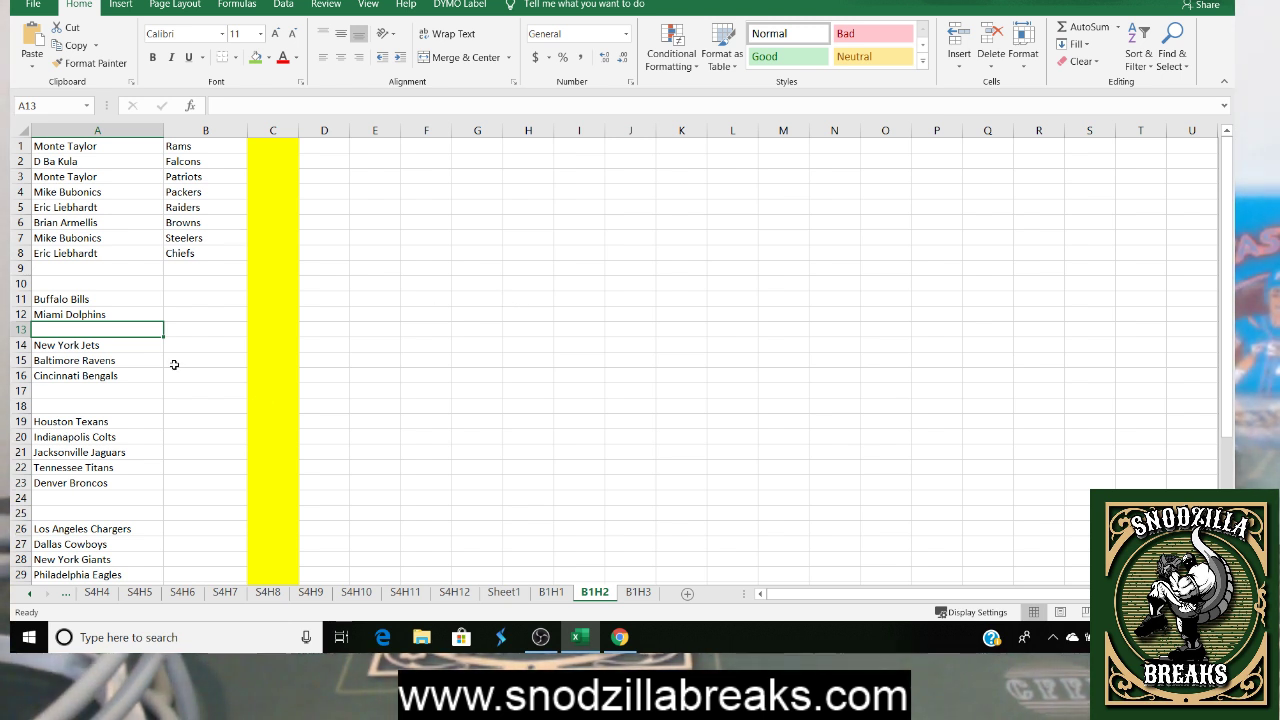
Delete blank row 13 and the blank rows 16 and 17 between Cincinnati Bengals and Houston Texans
{"action": "left_click", "coordinate": [19, 329]}
{"action": "right_click", "coordinate": [19, 329]}
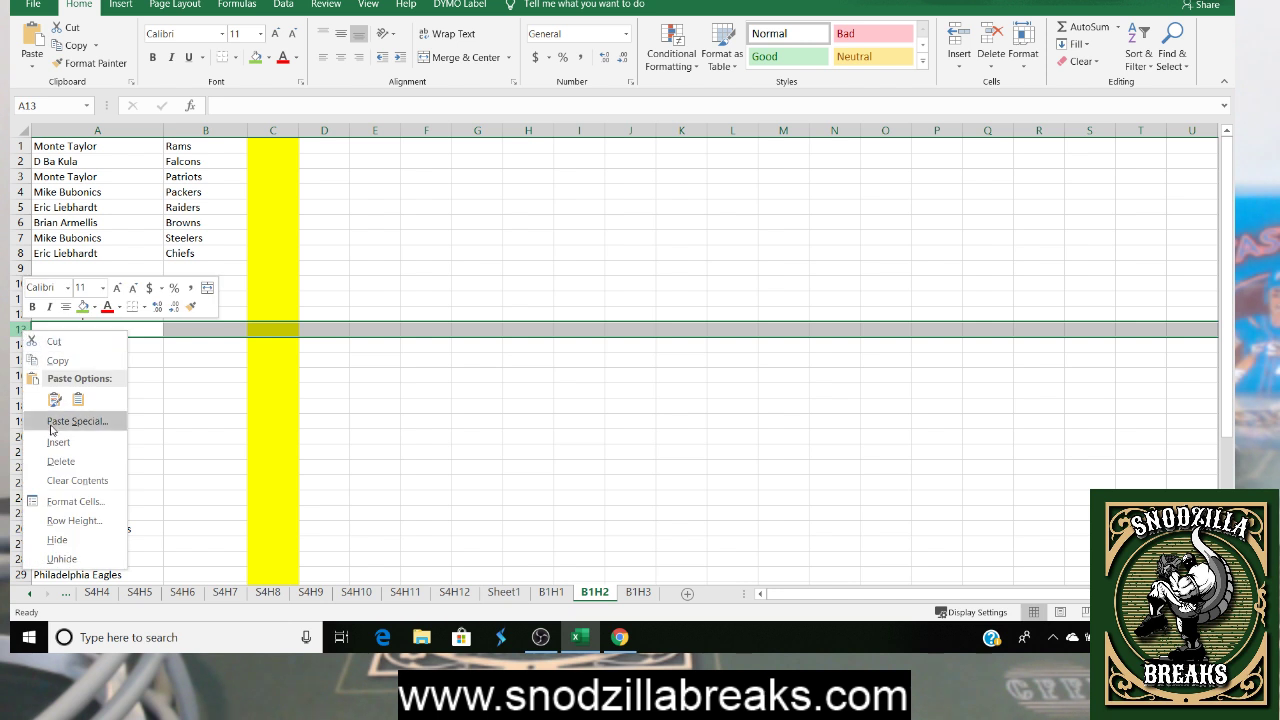
{"action": "left_click", "coordinate": [45, 457]}
{"action": "left_click", "coordinate": [20, 375]}
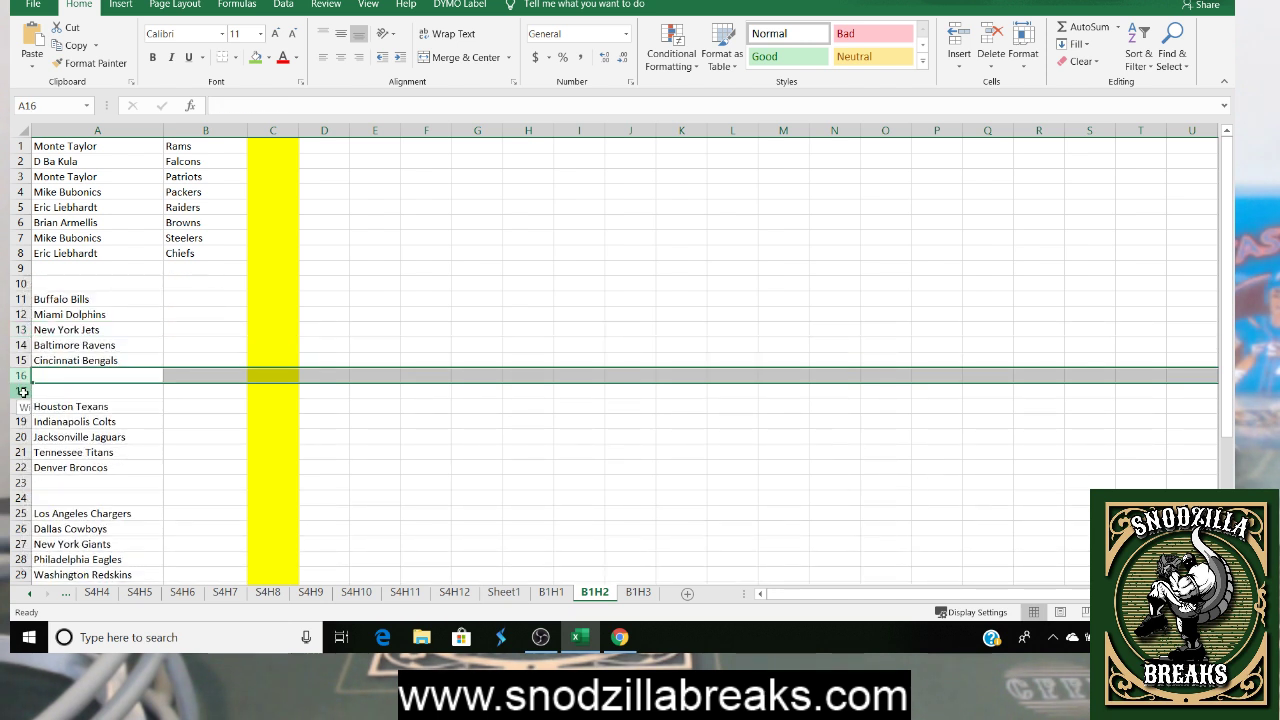
{"action": "left_click", "coordinate": [21, 391], "text": "shift"}
{"action": "right_click", "coordinate": [21, 392]}
{"action": "left_click", "coordinate": [62, 286]}
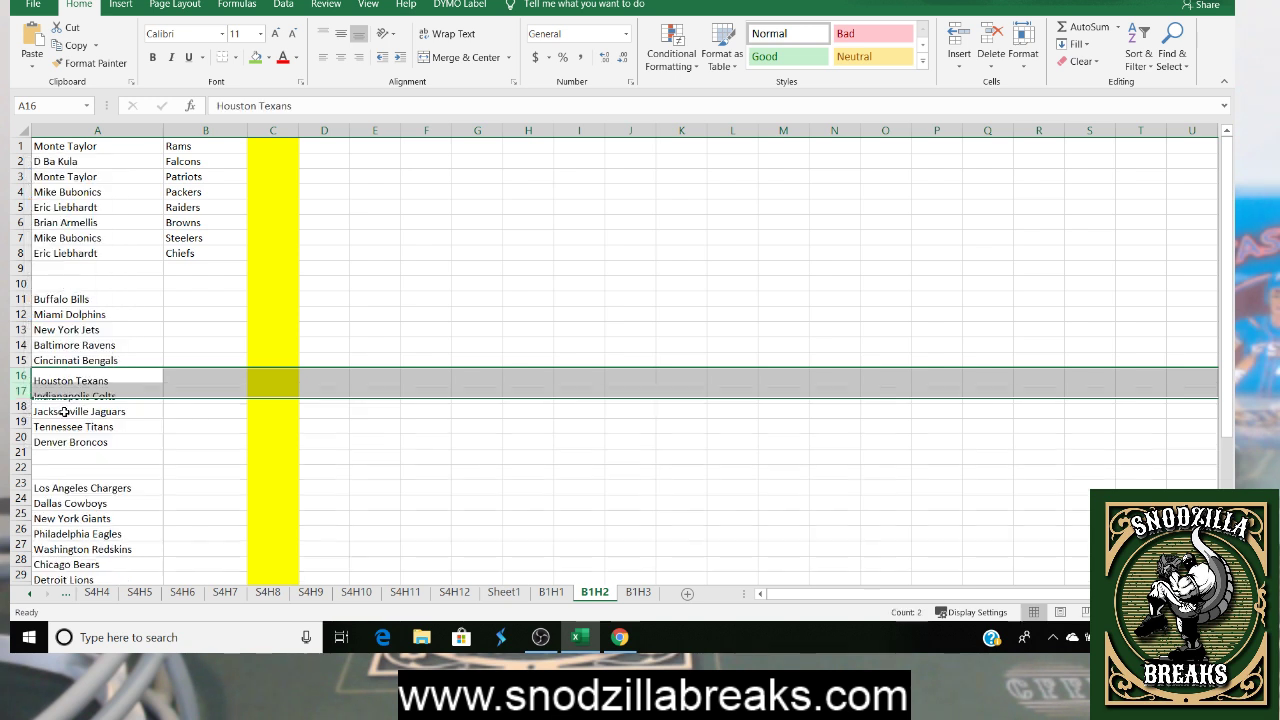
Delete the blank rows 21 and 22 below Denver Broncos and blank row 28 below Detroit Lions
{"action": "left_click_drag", "start_coordinate": [20, 452], "coordinate": [24, 465]}
{"action": "right_click", "coordinate": [24, 465]}
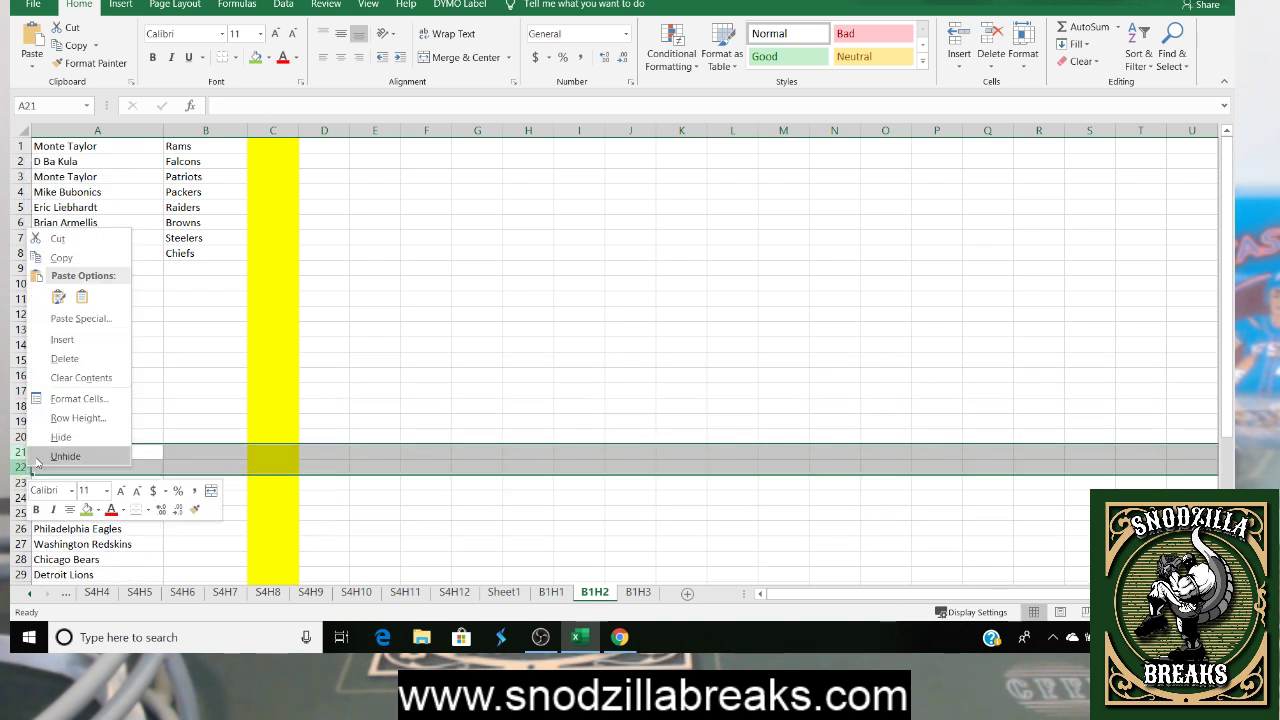
{"action": "left_click", "coordinate": [62, 358]}
{"action": "scroll", "coordinate": [90, 435], "scroll_direction": "down", "scroll_amount": 1}
{"action": "scroll", "coordinate": [90, 435], "scroll_direction": "down", "scroll_amount": 2}
{"action": "left_click_drag", "start_coordinate": [21, 360], "coordinate": [21, 375]}
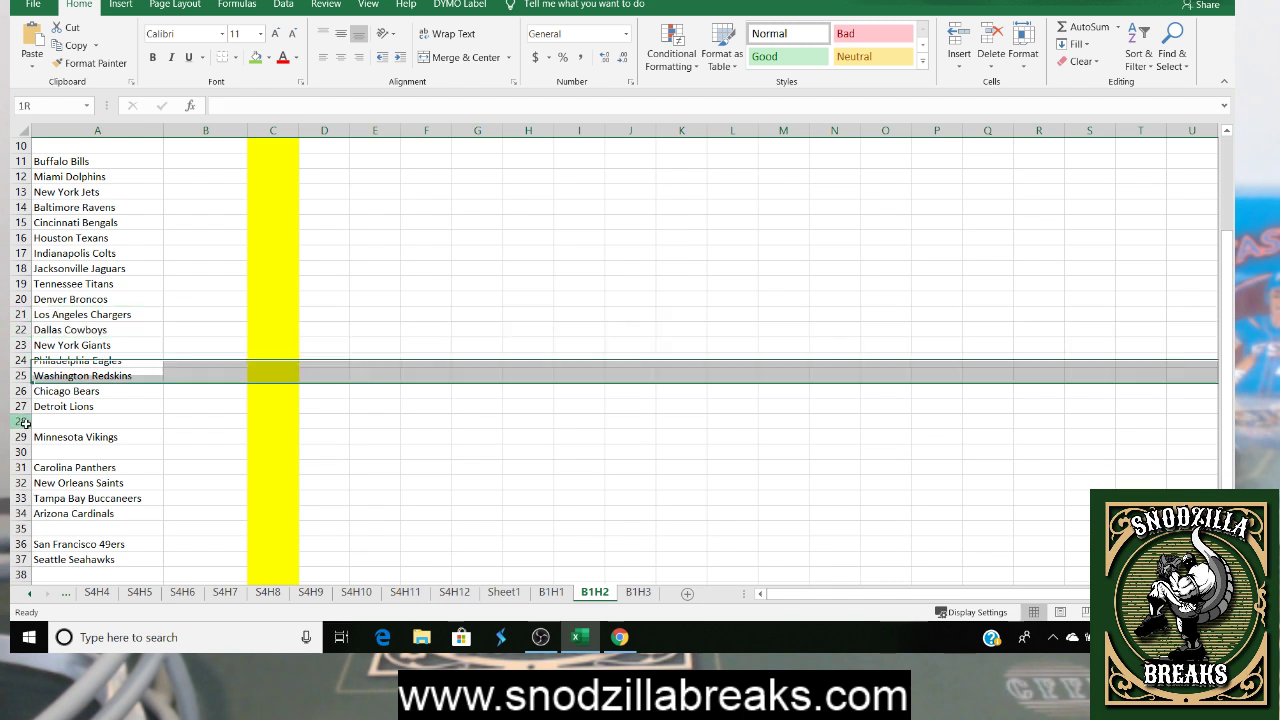
{"action": "left_click", "coordinate": [21, 420]}
{"action": "right_click", "coordinate": [21, 420]}
{"action": "left_click", "coordinate": [65, 315]}
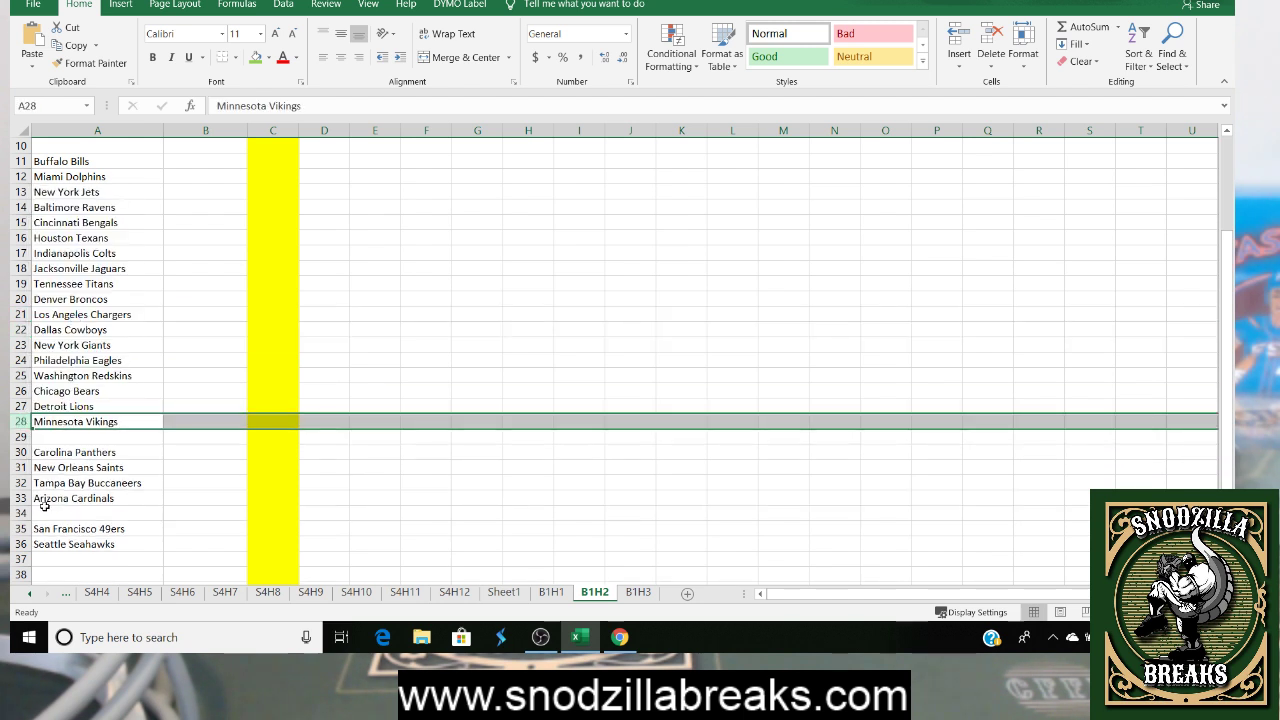
Delete blank row 29 below Minnesota Vikings and blank row 33 below Arizona Cardinals
{"action": "left_click", "coordinate": [24, 437]}
{"action": "right_click", "coordinate": [24, 437]}
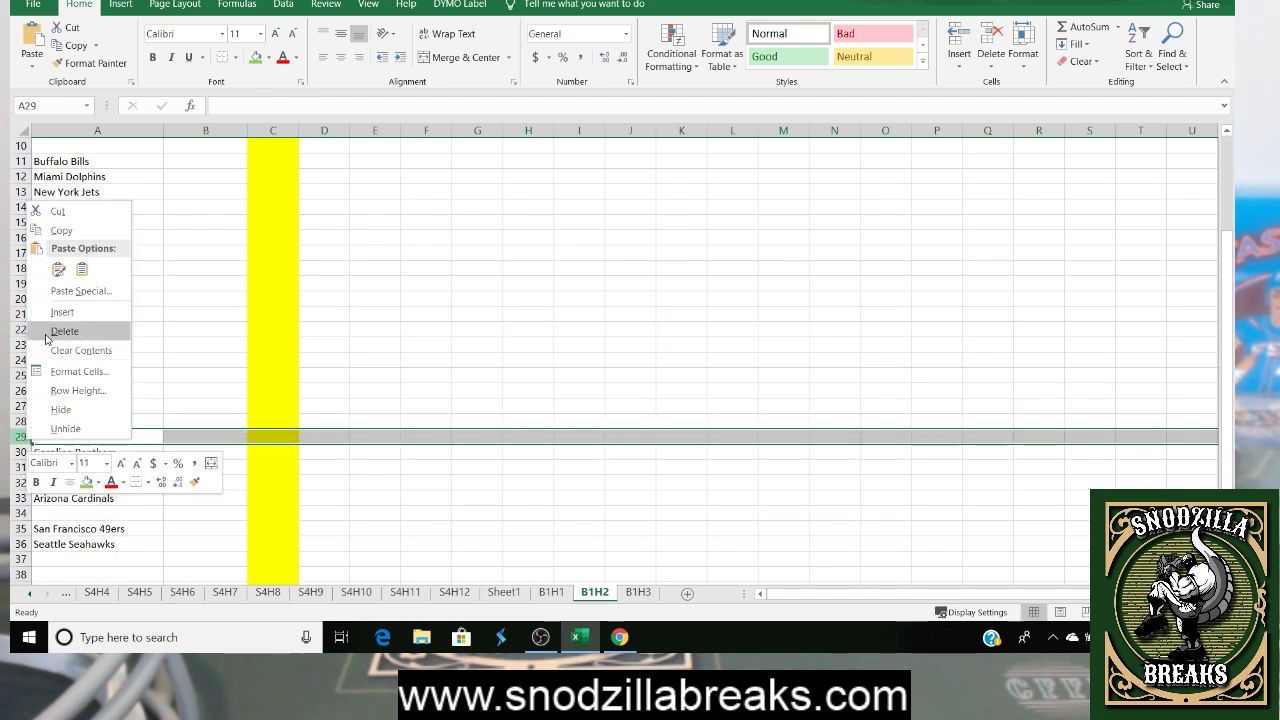
{"action": "left_click", "coordinate": [65, 330]}
{"action": "left_click", "coordinate": [22, 497]}
{"action": "right_click", "coordinate": [22, 497]}
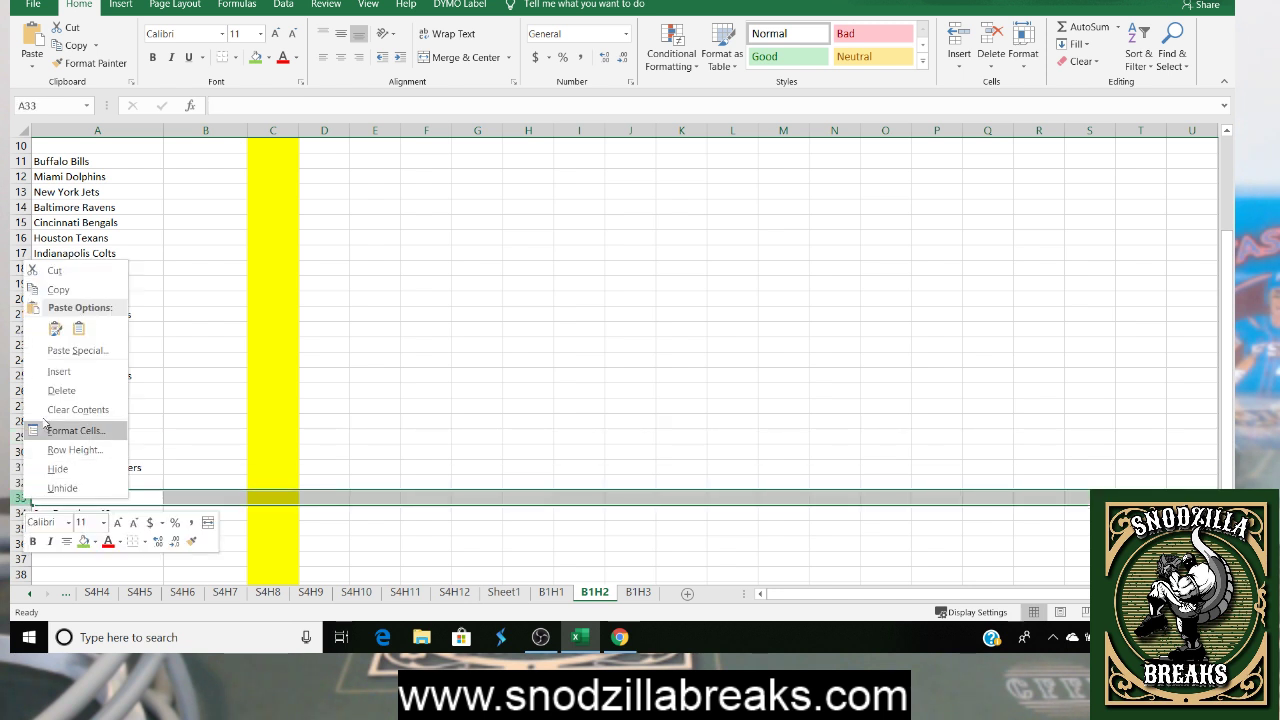
{"action": "left_click", "coordinate": [47, 391]}
Copy the participant names in A1:A8 and paste them into a new List Randomizer form on RANDOM.ORG in Chrome
{"action": "scroll", "coordinate": [186, 391], "scroll_direction": "up", "scroll_amount": 3}
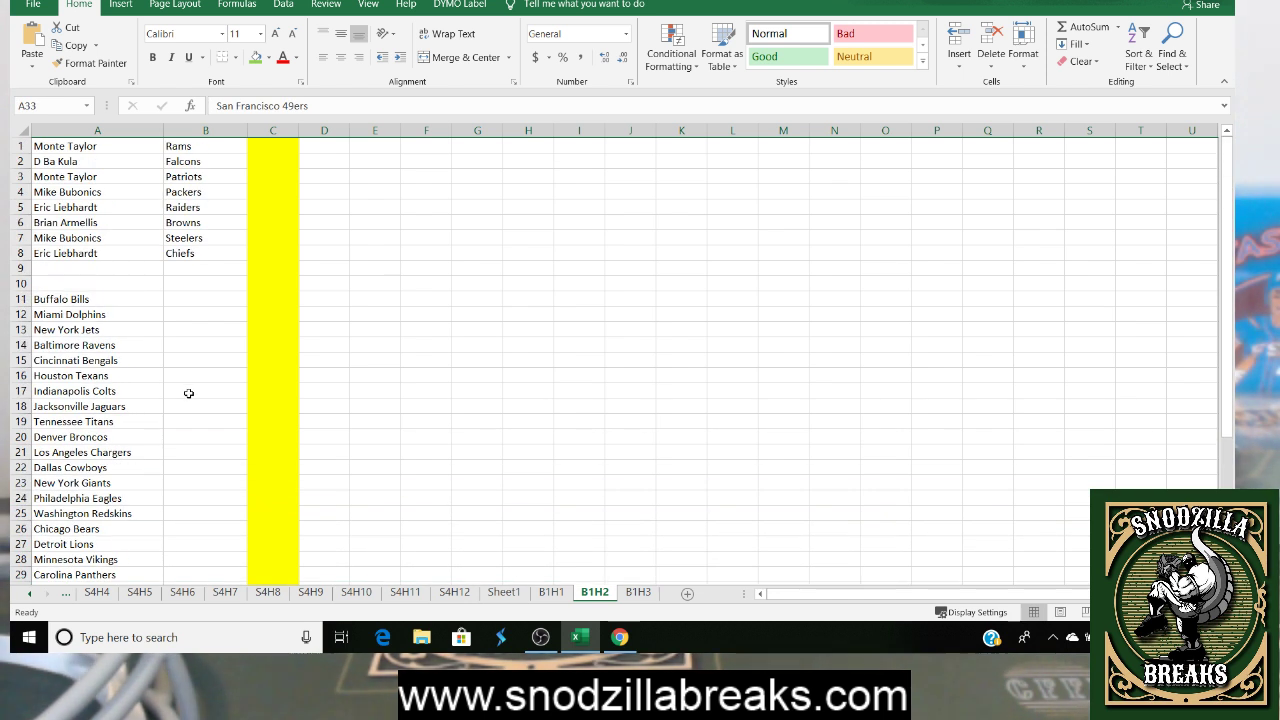
{"action": "left_click_drag", "start_coordinate": [60, 147], "coordinate": [87, 253]}
{"action": "key", "text": "ctrl+c"}
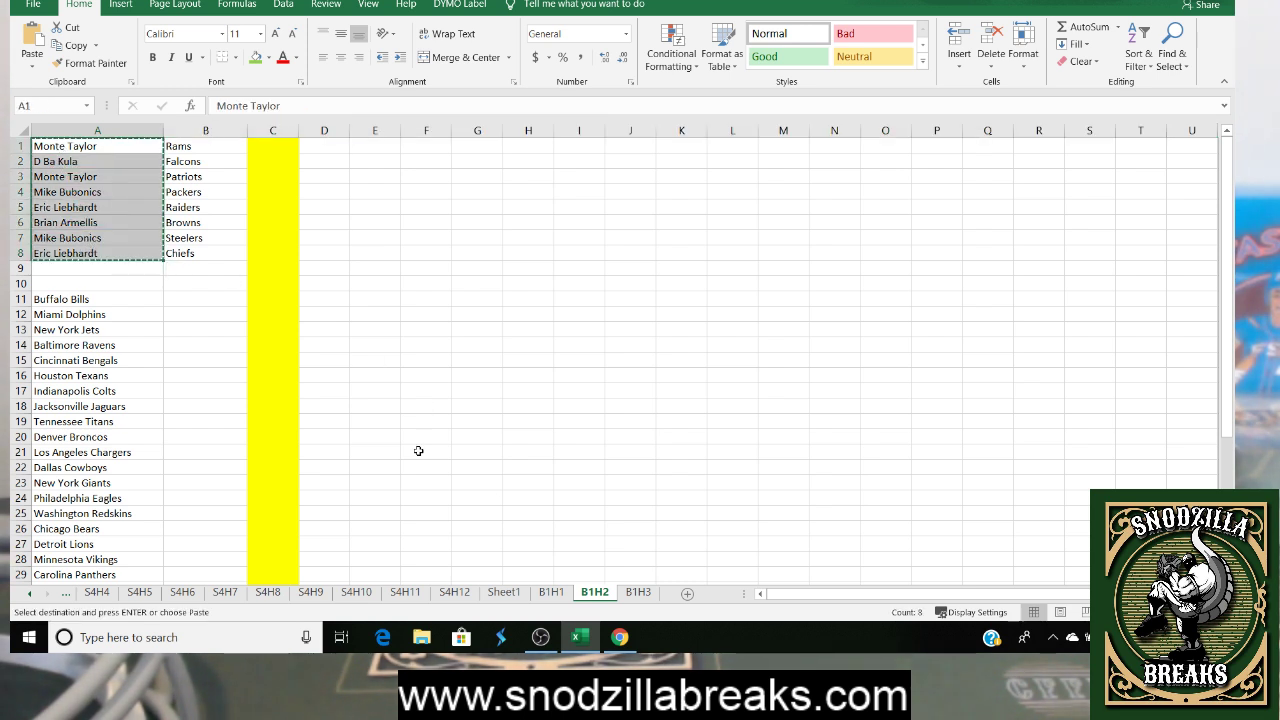
{"action": "left_click", "coordinate": [620, 637]}
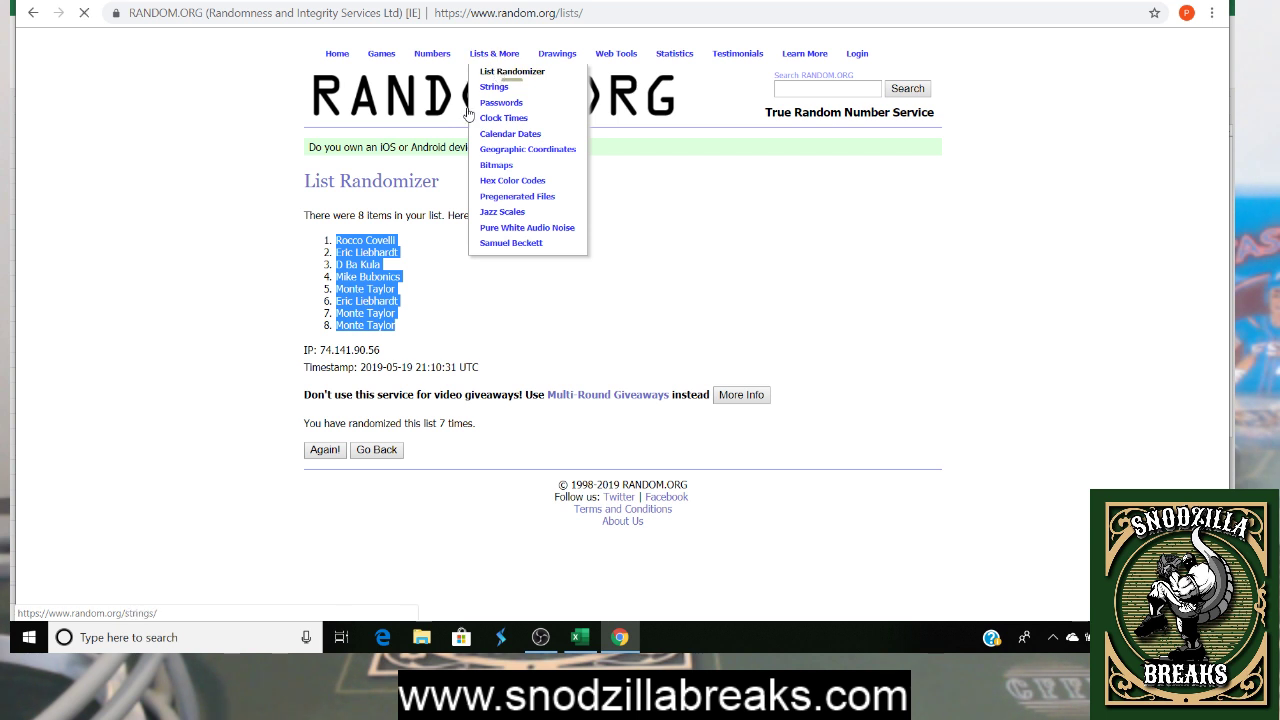
{"action": "left_click", "coordinate": [500, 68]}
{"action": "left_click", "coordinate": [365, 337]}
{"action": "key", "text": "ctrl+v"}
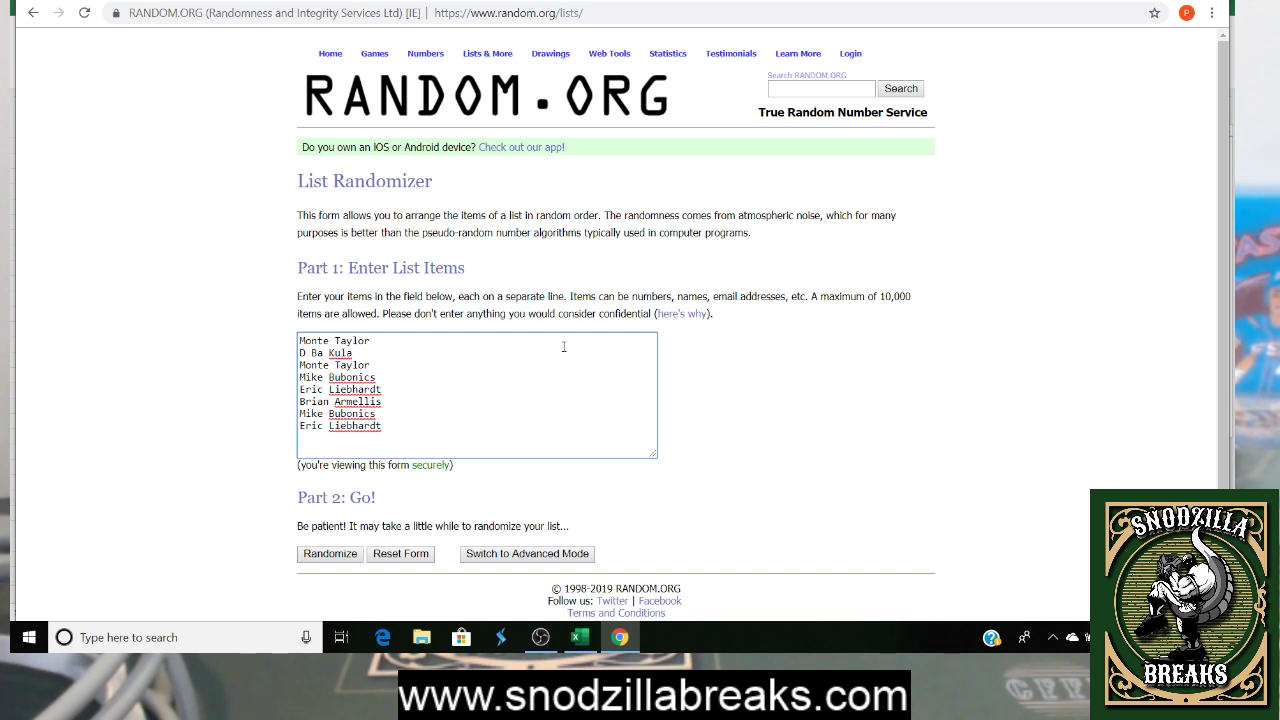
Randomize the participant list seven times
{"action": "left_click", "coordinate": [329, 561]}
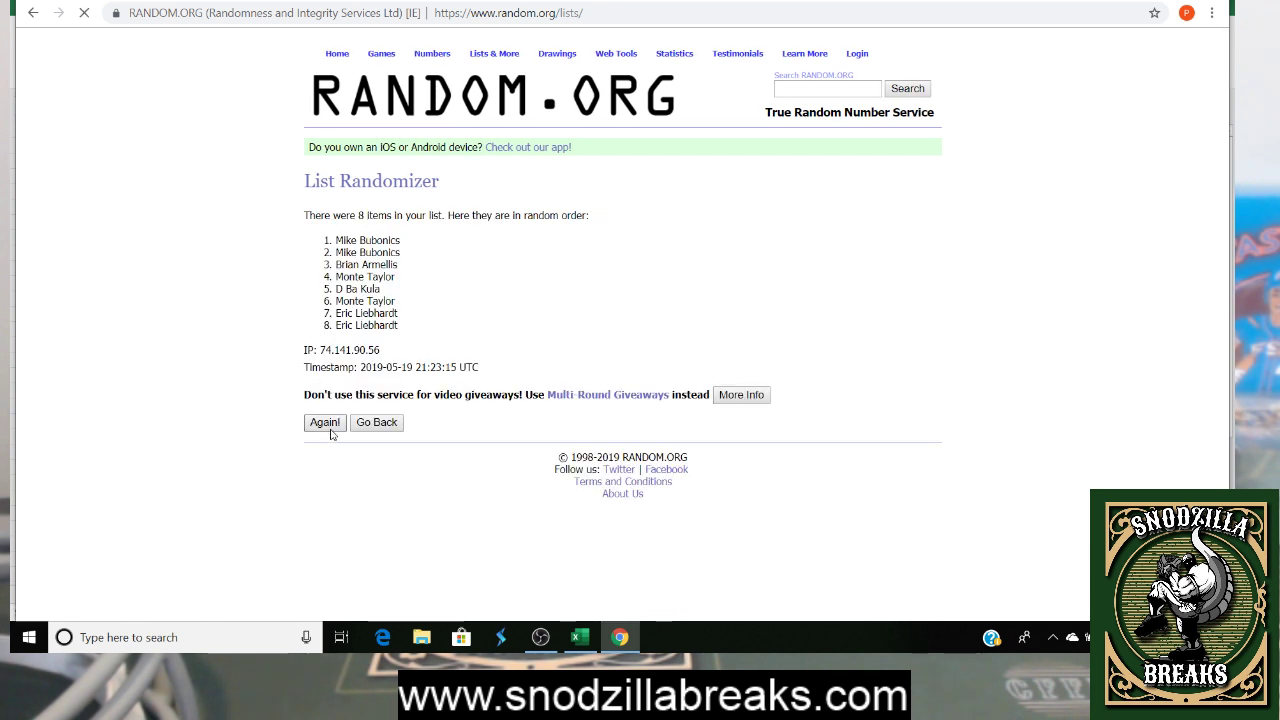
{"action": "left_click", "coordinate": [330, 451]}
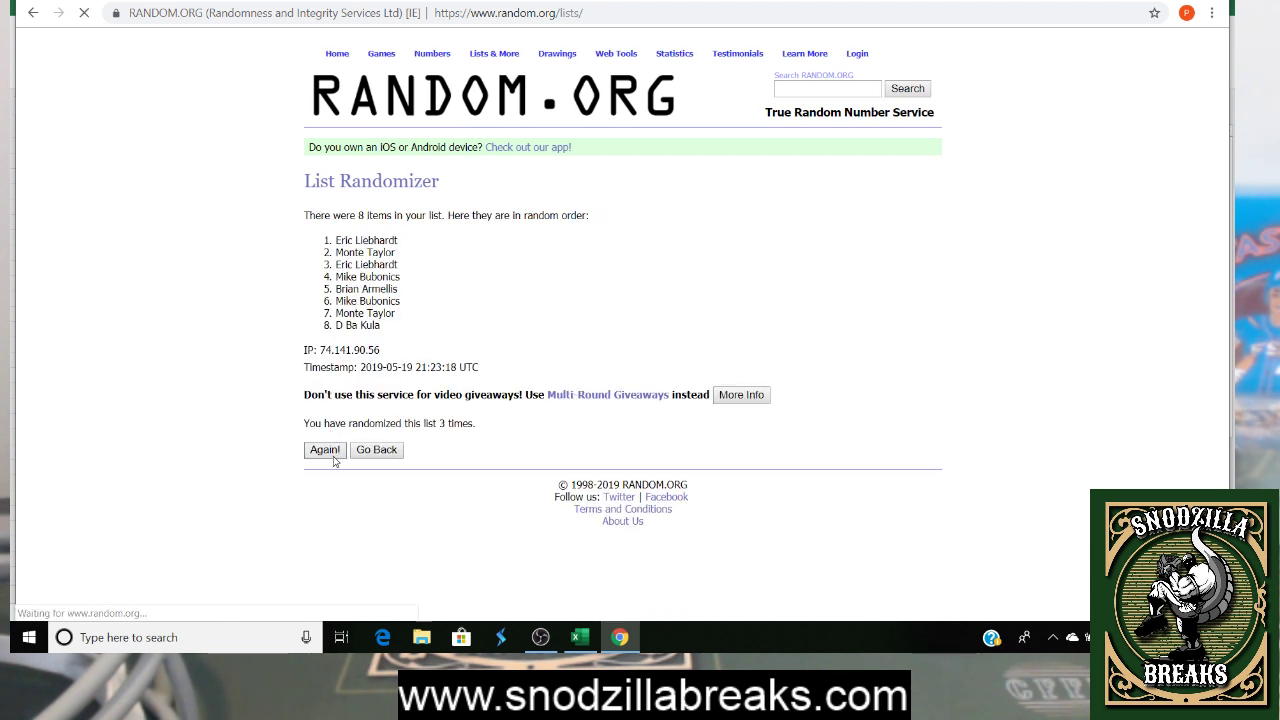
{"action": "left_click", "coordinate": [334, 457]}
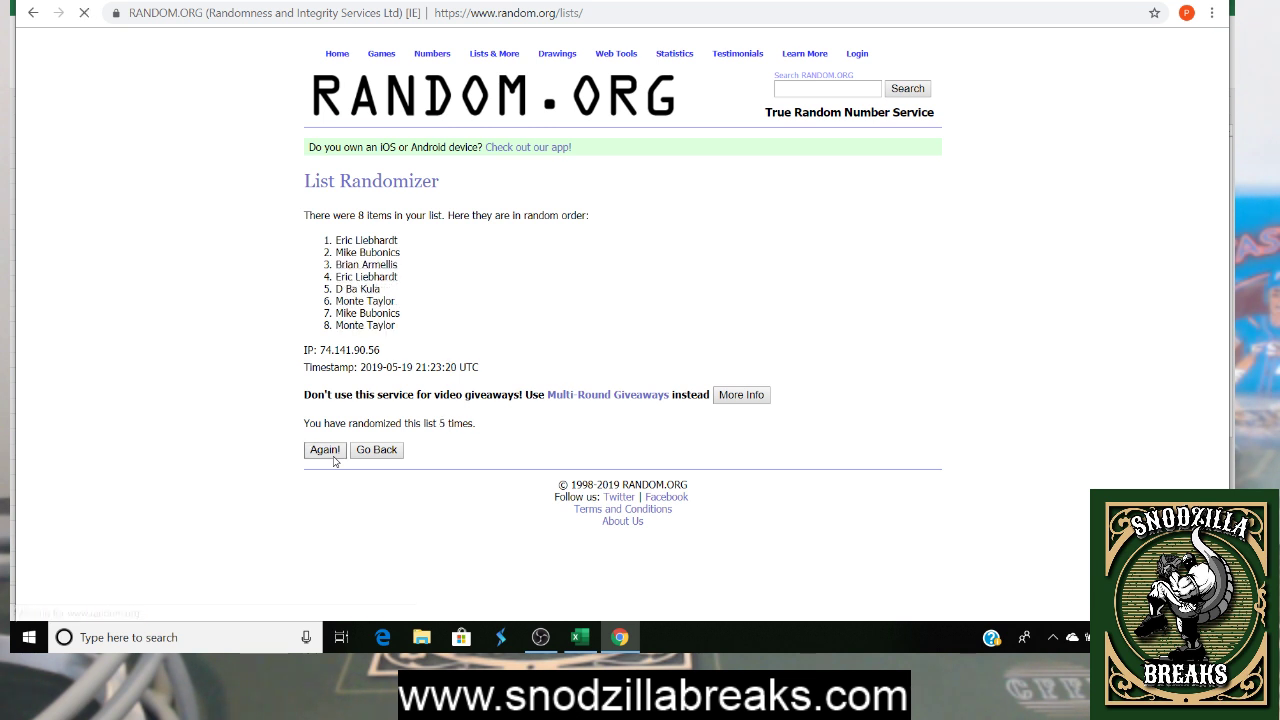
{"action": "left_click", "coordinate": [335, 455]}
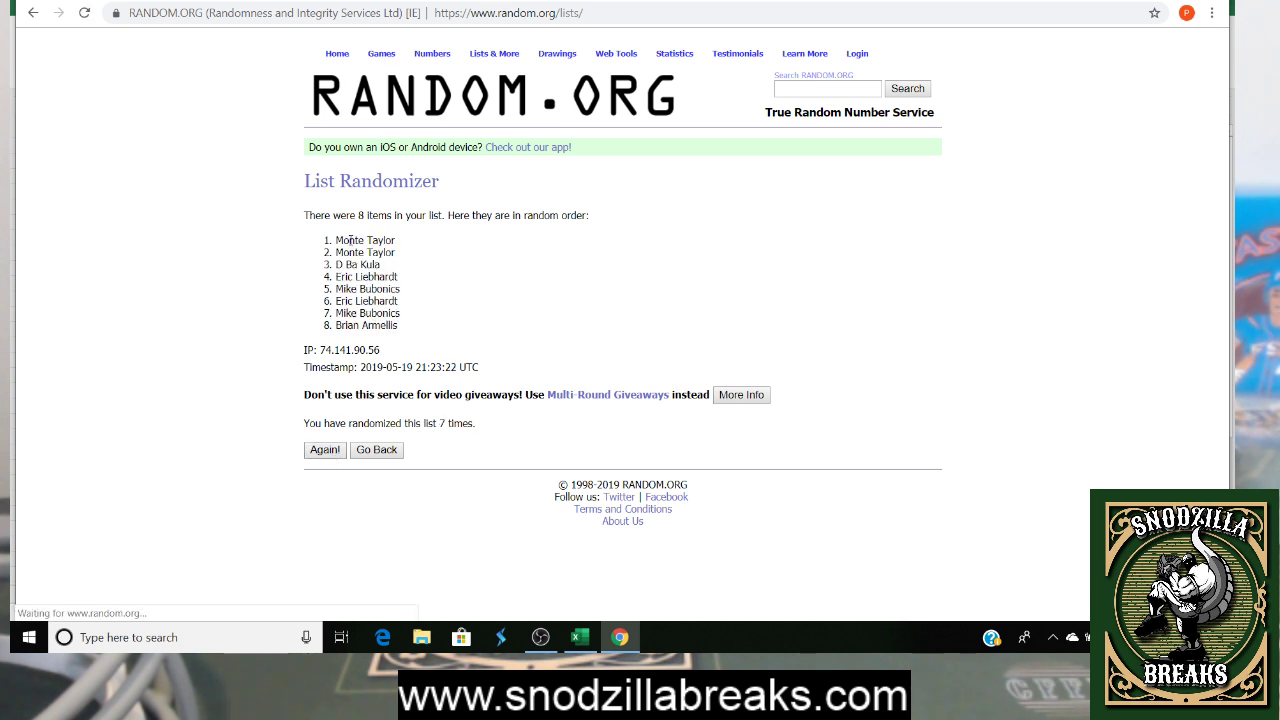
Paste the shuffled participant list into Excel from D1, repeat it down to D24, and widen columns D and E
{"action": "left_click_drag", "start_coordinate": [338, 240], "coordinate": [407, 326]}
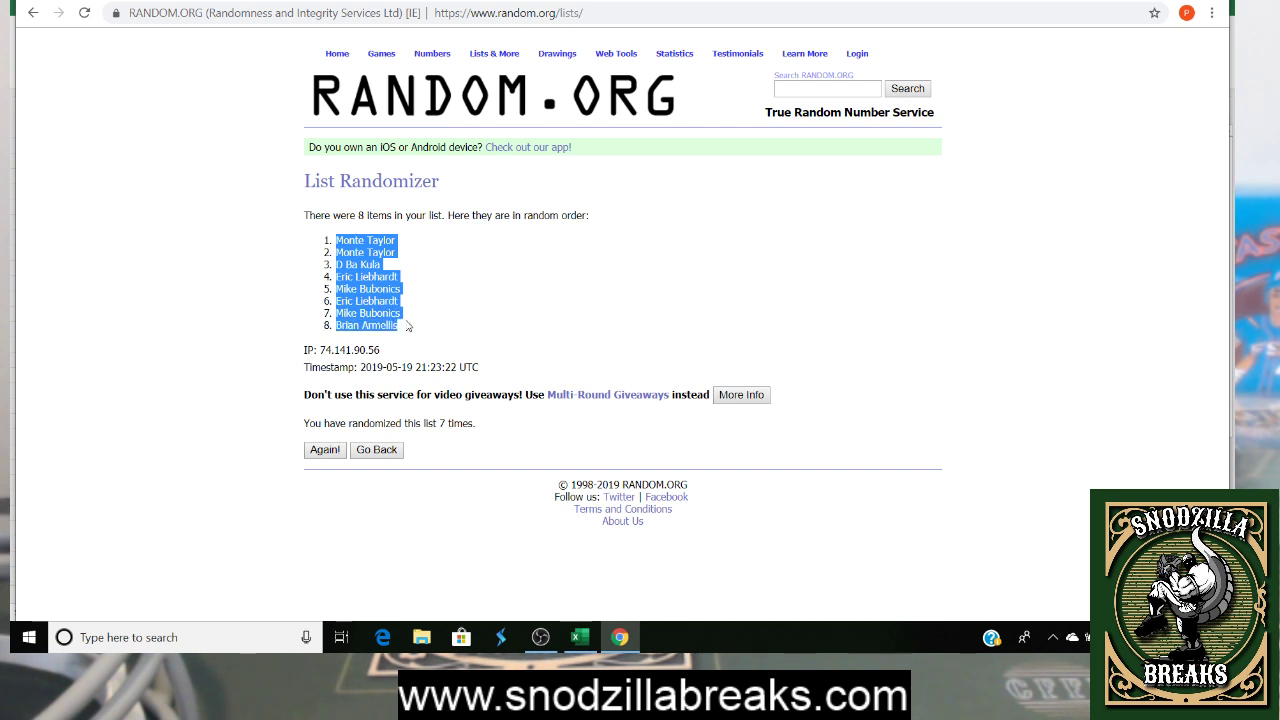
{"action": "key", "text": "alt+Tab"}
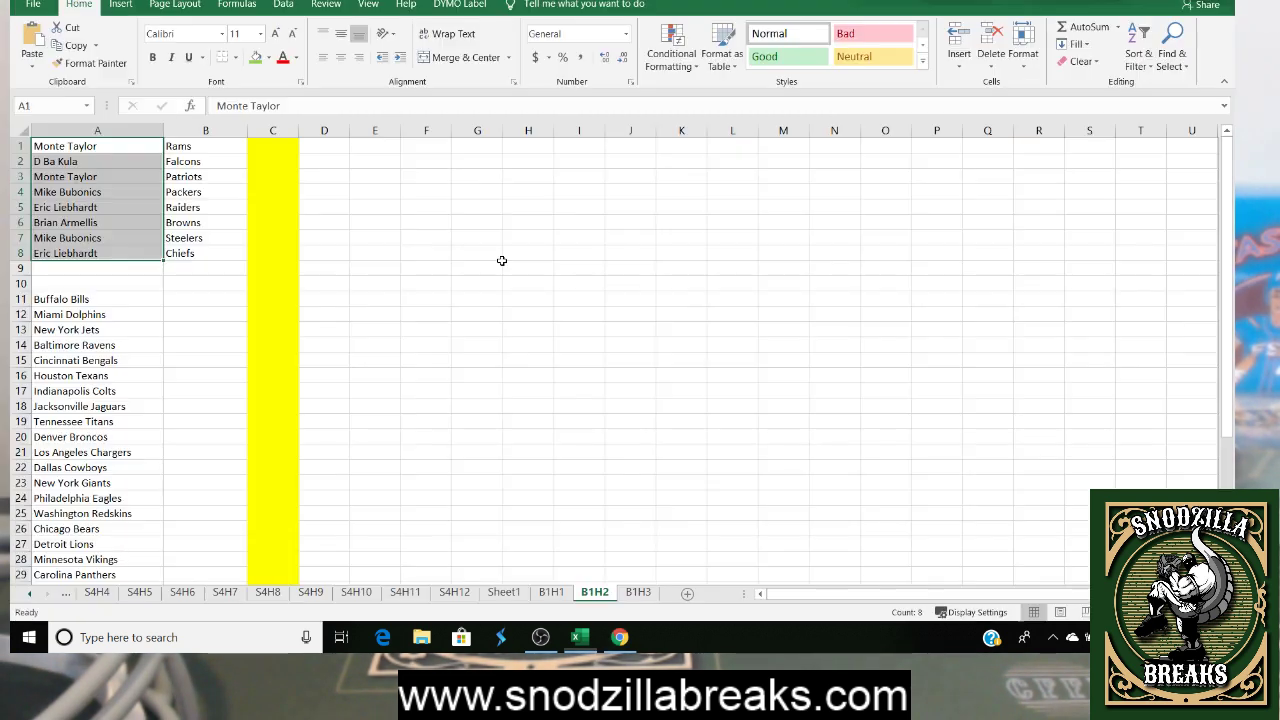
{"action": "key", "text": "ctrl+v"}
{"action": "left_click_drag", "start_coordinate": [349, 130], "coordinate": [411, 128]}
{"action": "right_click", "coordinate": [360, 144]}
{"action": "left_click", "coordinate": [414, 214]}
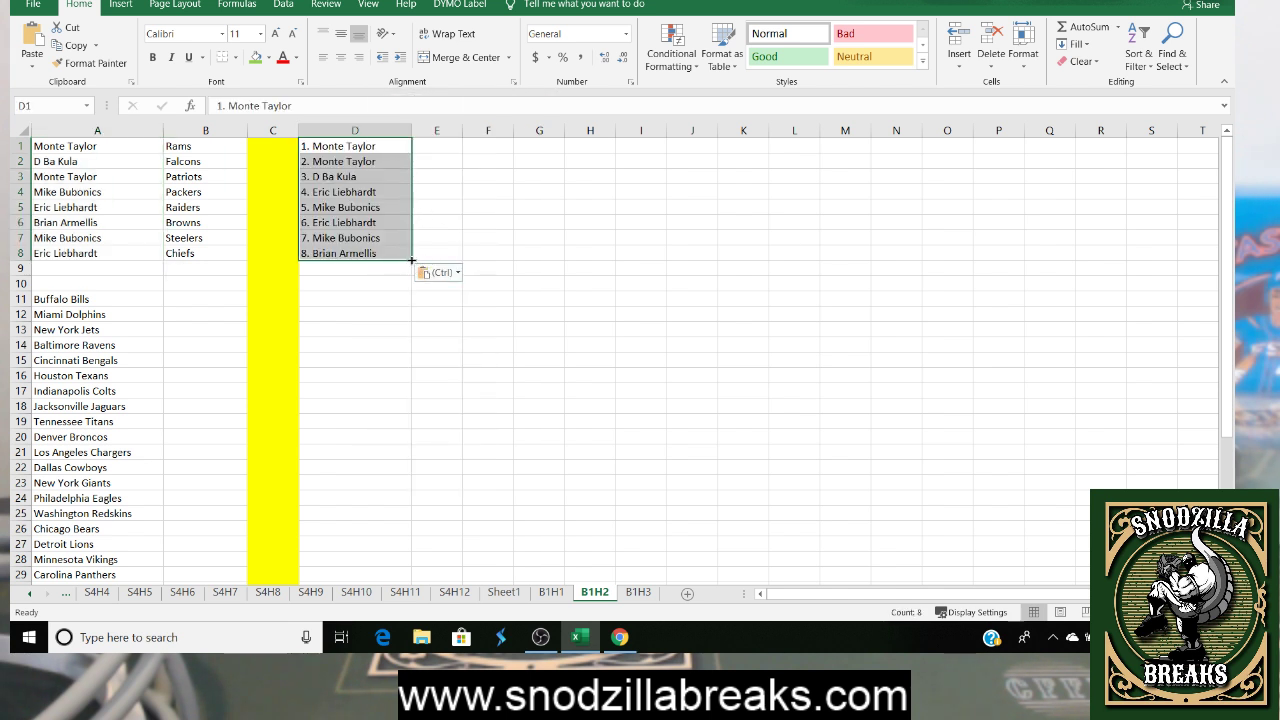
{"action": "left_click_drag", "start_coordinate": [411, 260], "coordinate": [372, 500]}
{"action": "left_click_drag", "start_coordinate": [465, 130], "coordinate": [534, 130]}
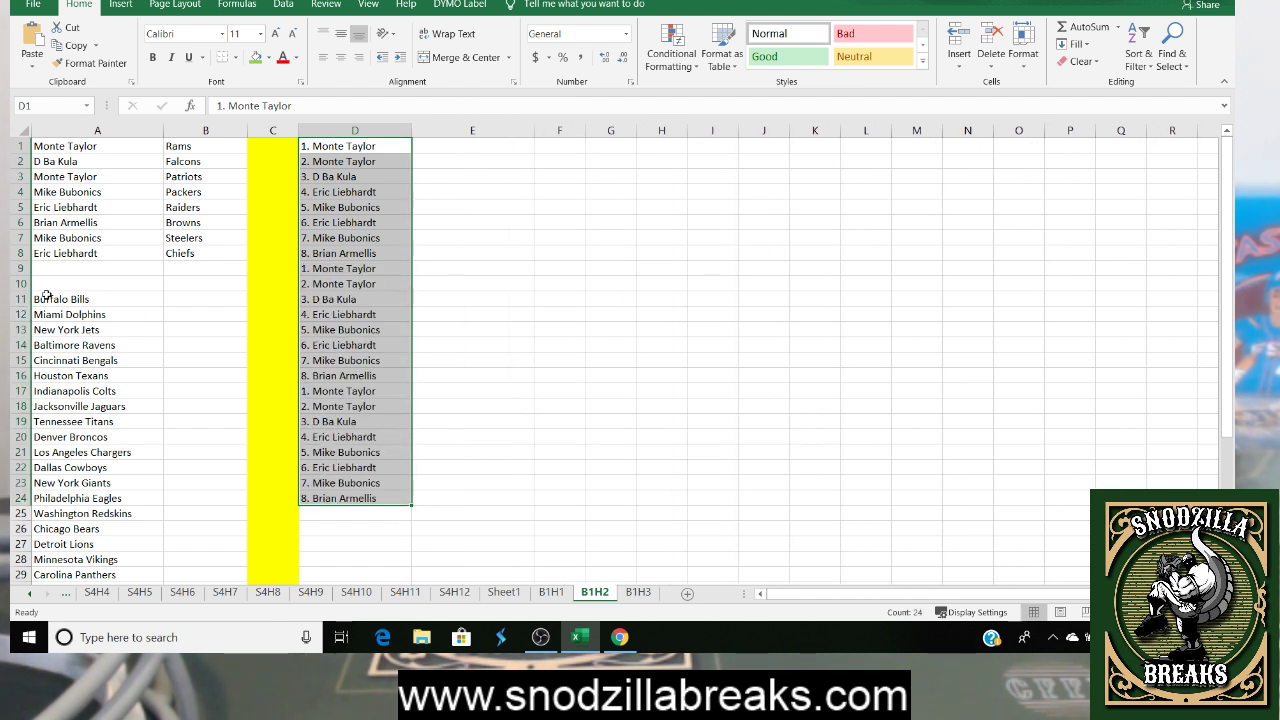
Copy the remaining teams in A11:A34 and paste them into RANDOM.ORG's List Randomizer in a new Chrome tab
{"action": "left_click_drag", "start_coordinate": [45, 298], "coordinate": [106, 567]}
{"action": "key", "text": "ctrl+c"}
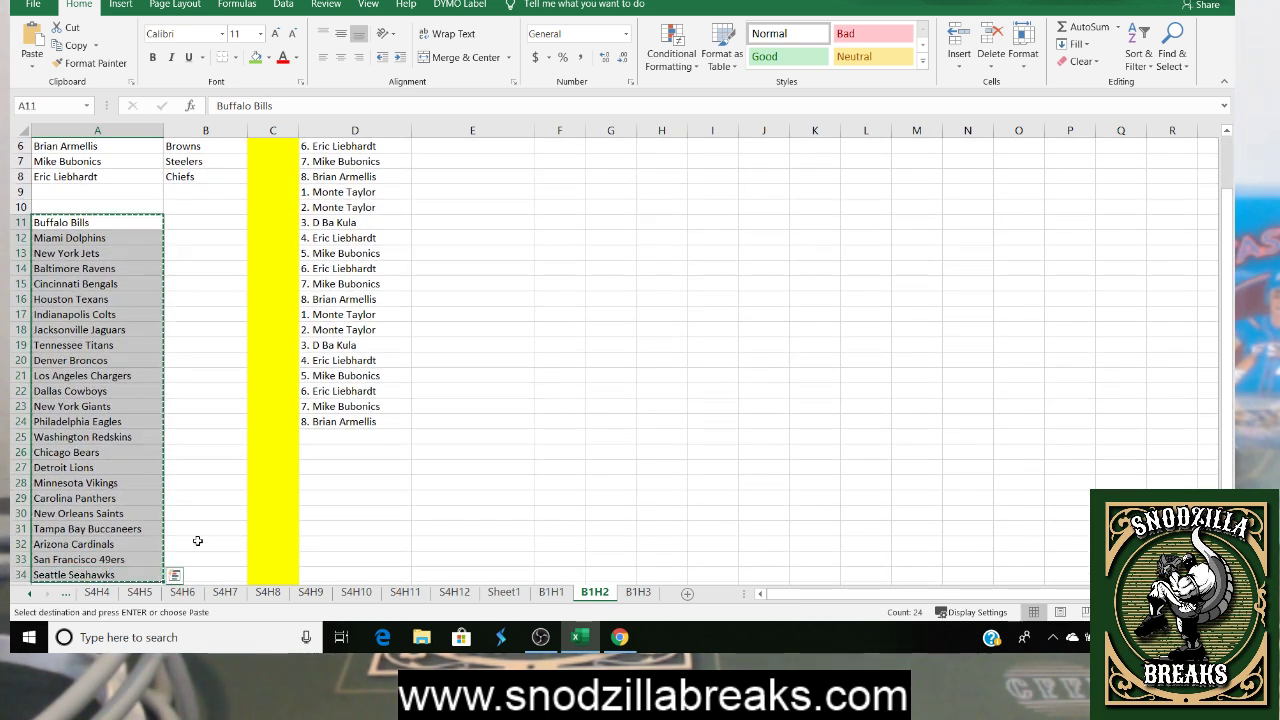
{"action": "key", "text": "alt+Tab"}
{"action": "key", "text": "ctrl+t"}
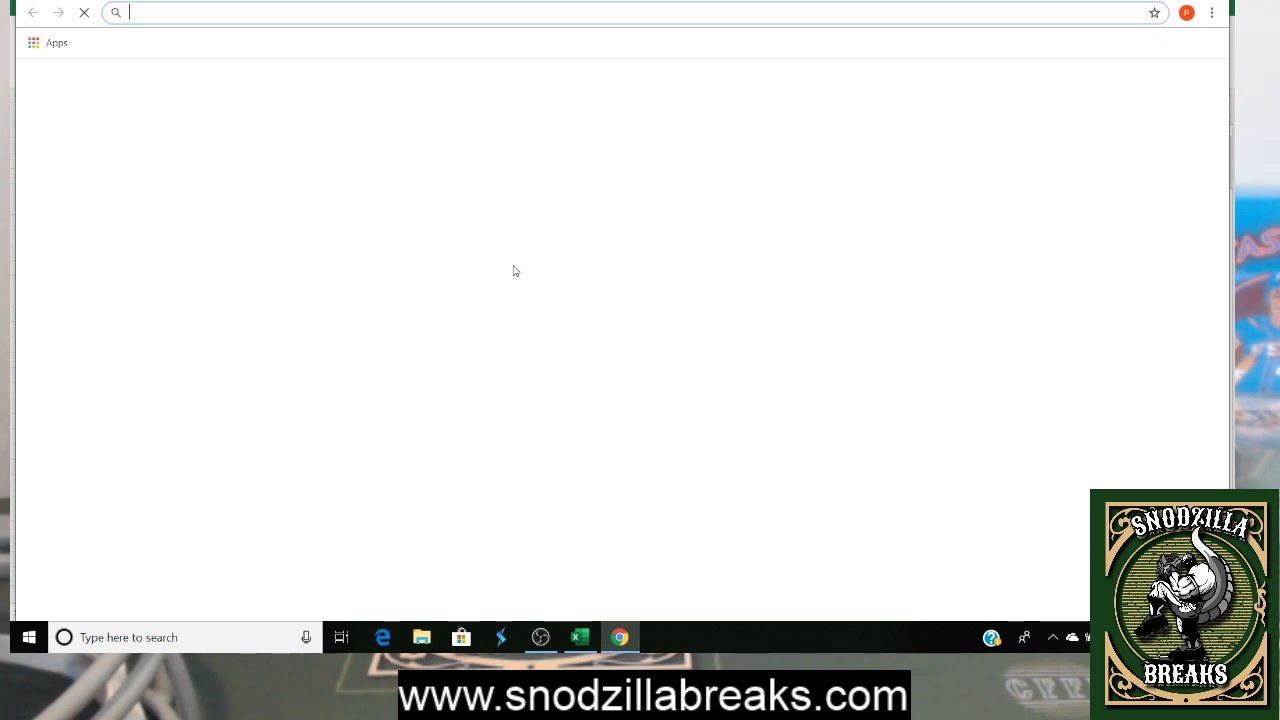
{"action": "left_click", "coordinate": [470, 380]}
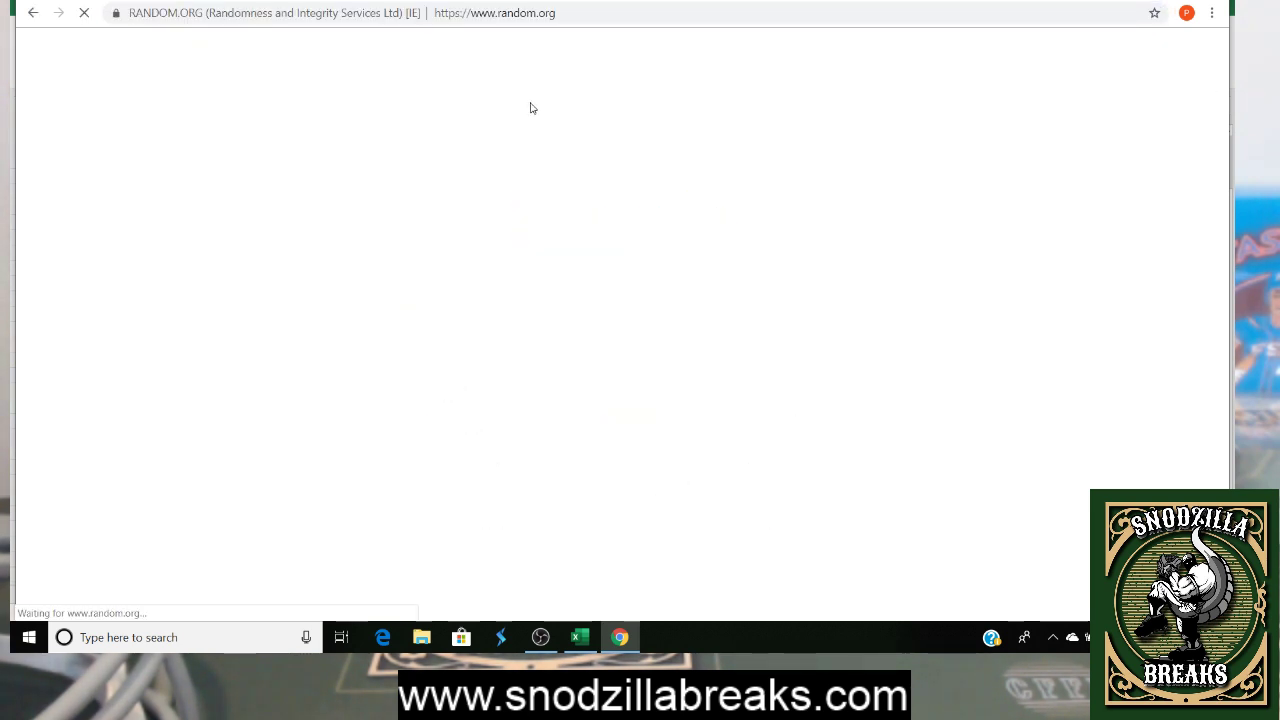
{"action": "left_click", "coordinate": [505, 71]}
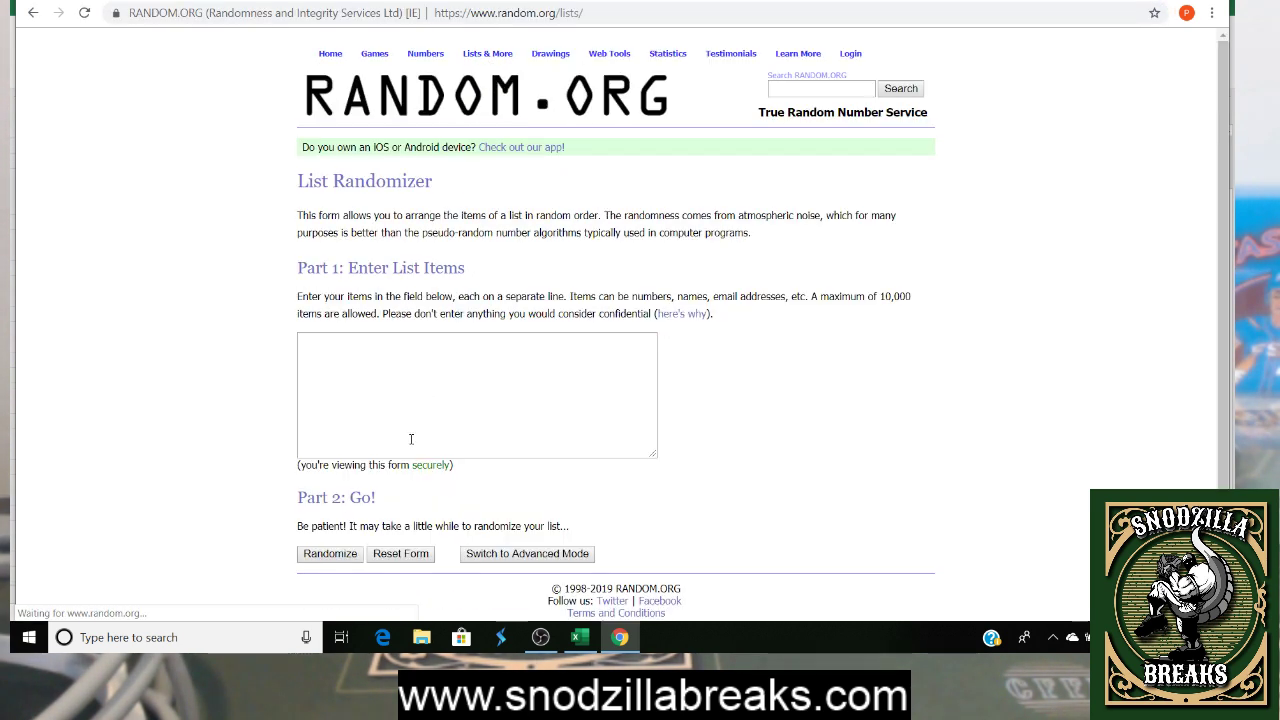
{"action": "left_click", "coordinate": [389, 377]}
{"action": "key", "text": "ctrl+v"}
{"action": "scroll", "coordinate": [483, 348], "scroll_direction": "up", "scroll_amount": 3}
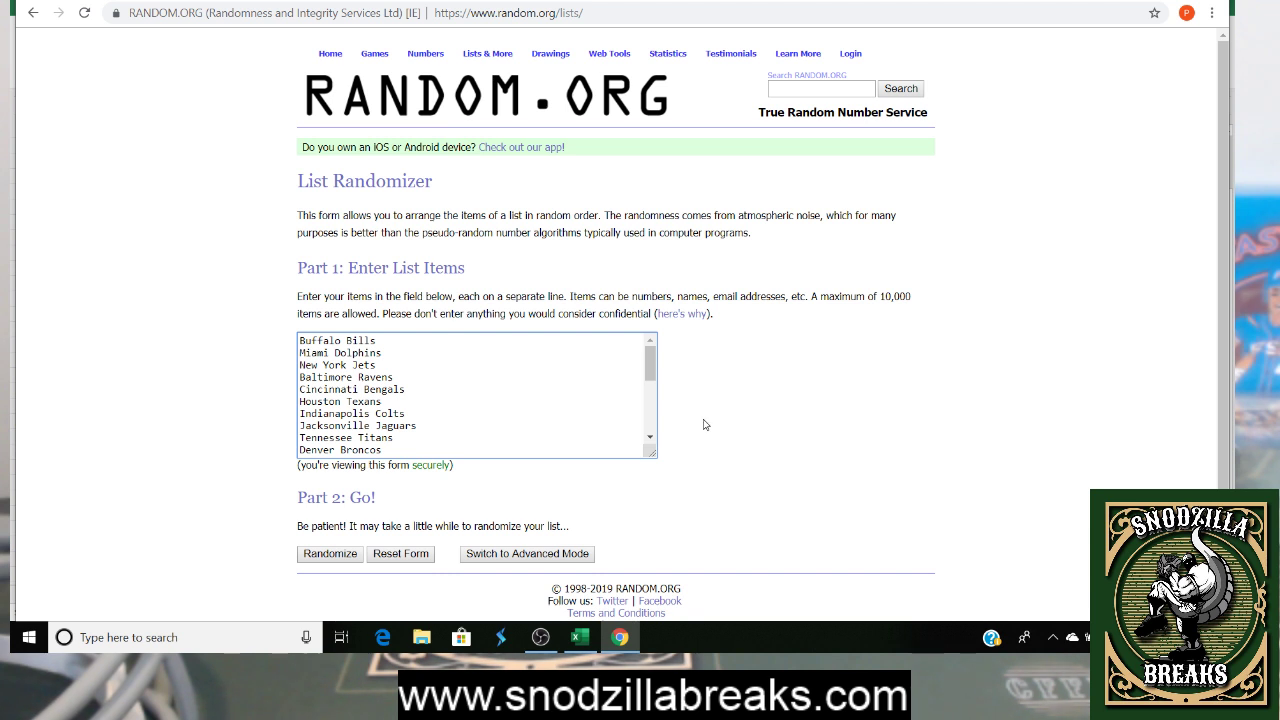
Check the pasted team list down to its end and randomize it seven times
{"action": "left_click", "coordinate": [652, 439]}
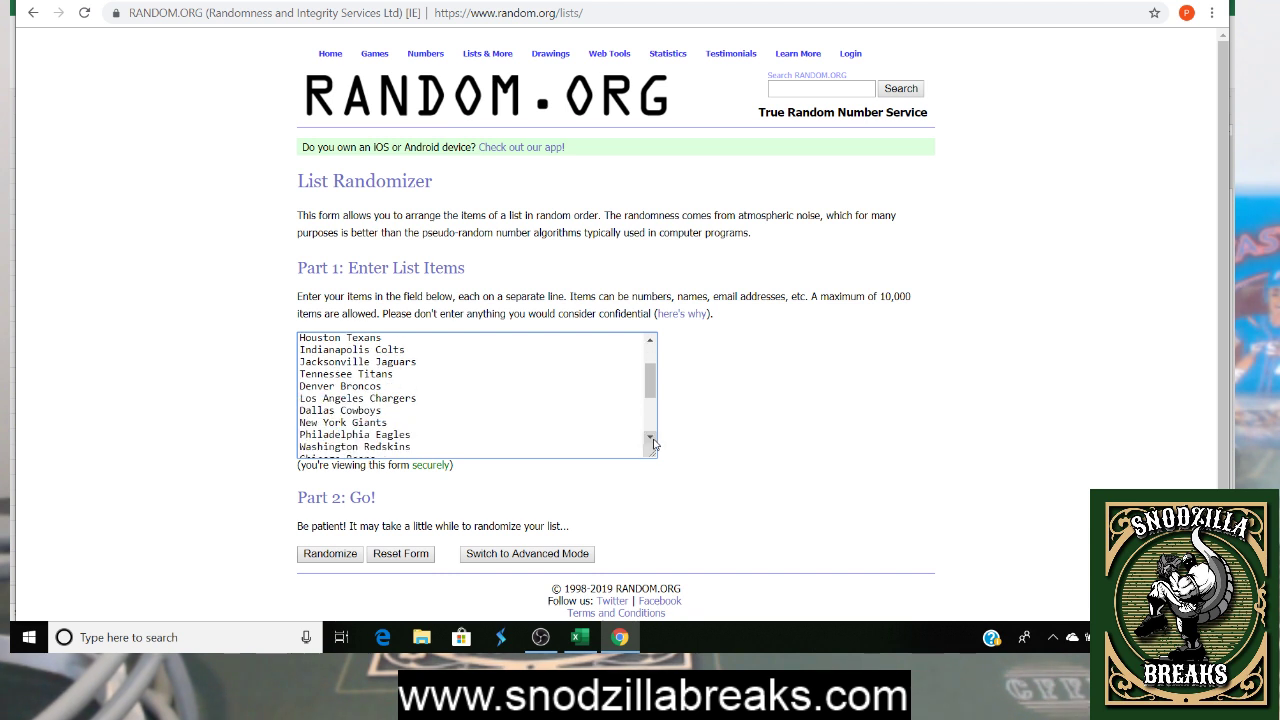
{"action": "left_click", "coordinate": [652, 439]}
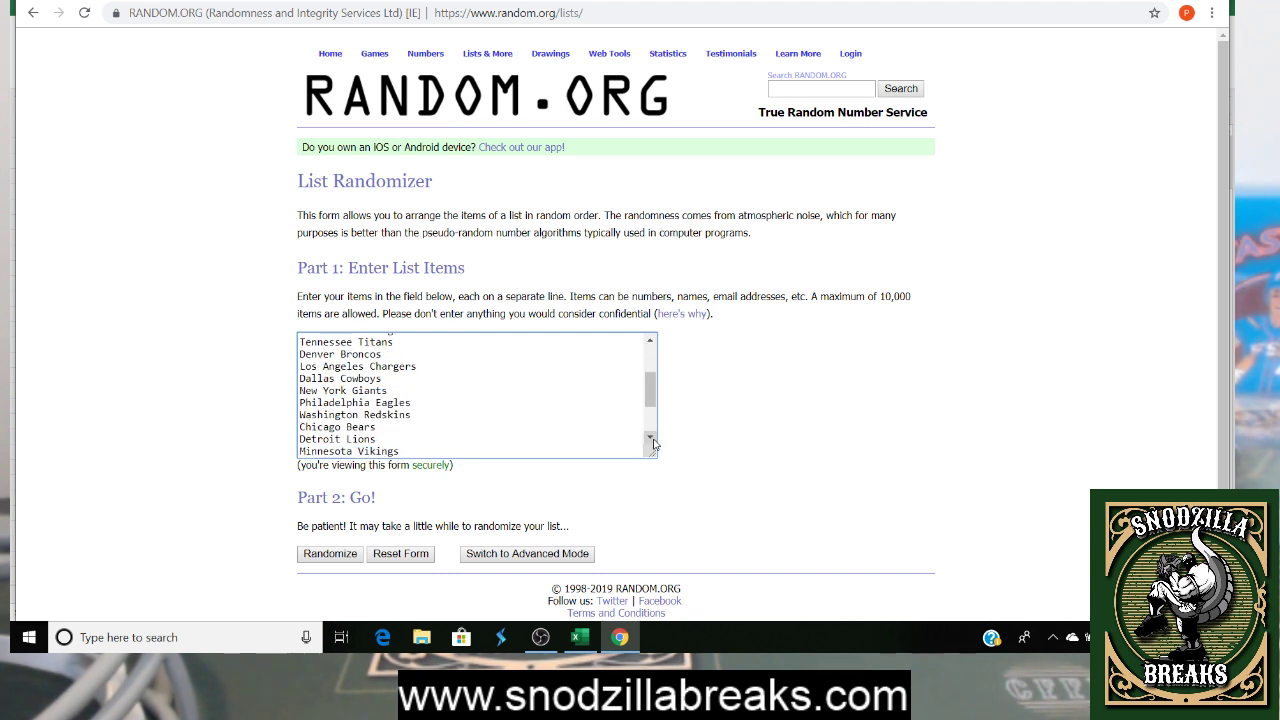
{"action": "left_click", "coordinate": [650, 439]}
{"action": "left_click", "coordinate": [650, 439]}
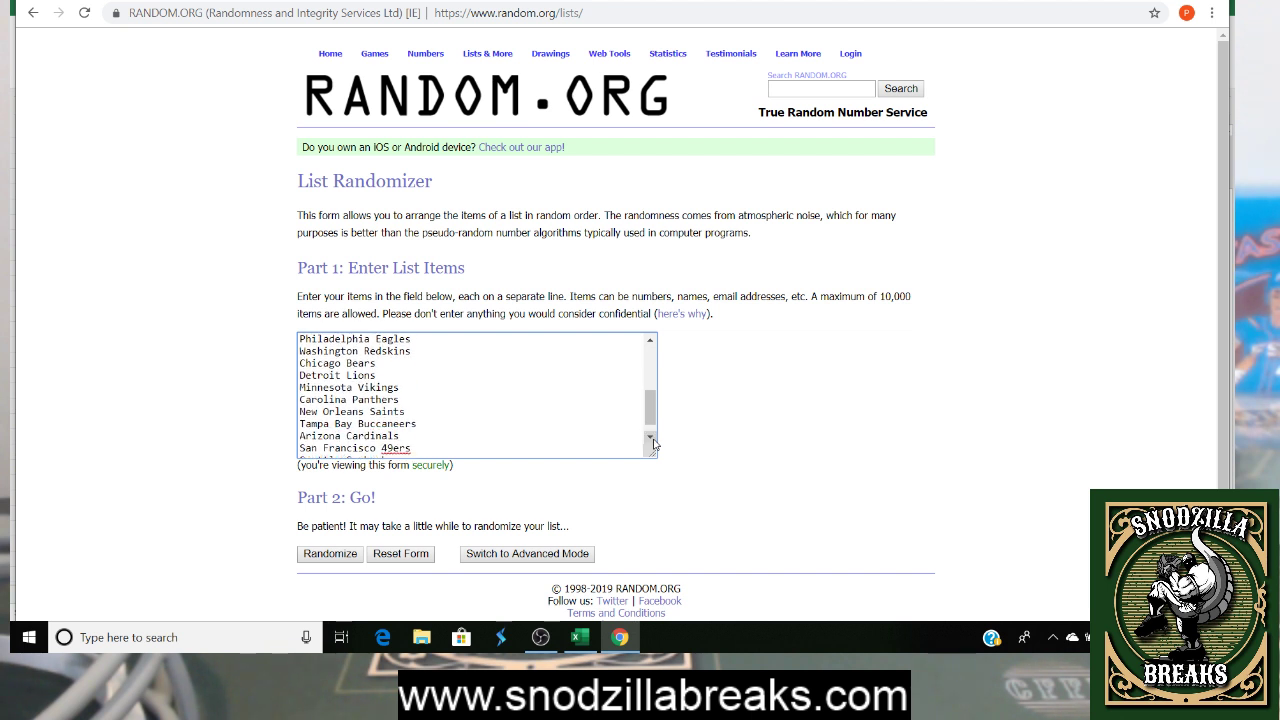
{"action": "left_click", "coordinate": [652, 442]}
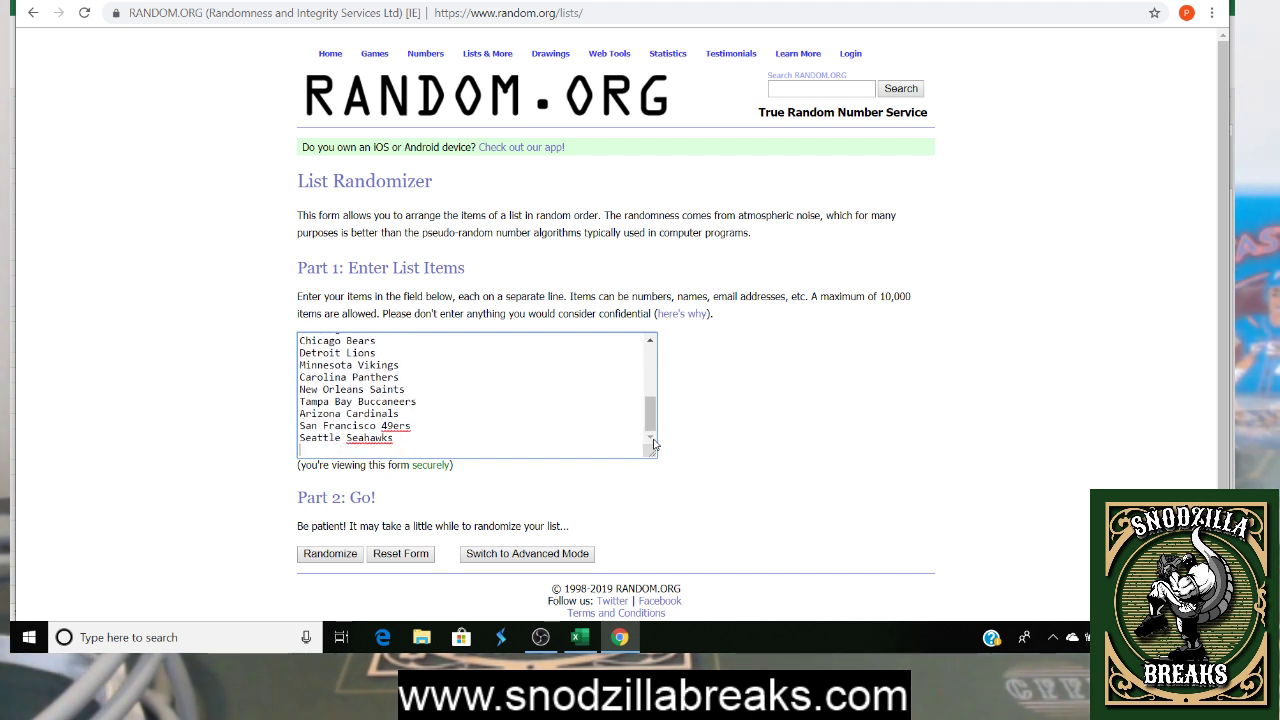
{"action": "left_click", "coordinate": [322, 554]}
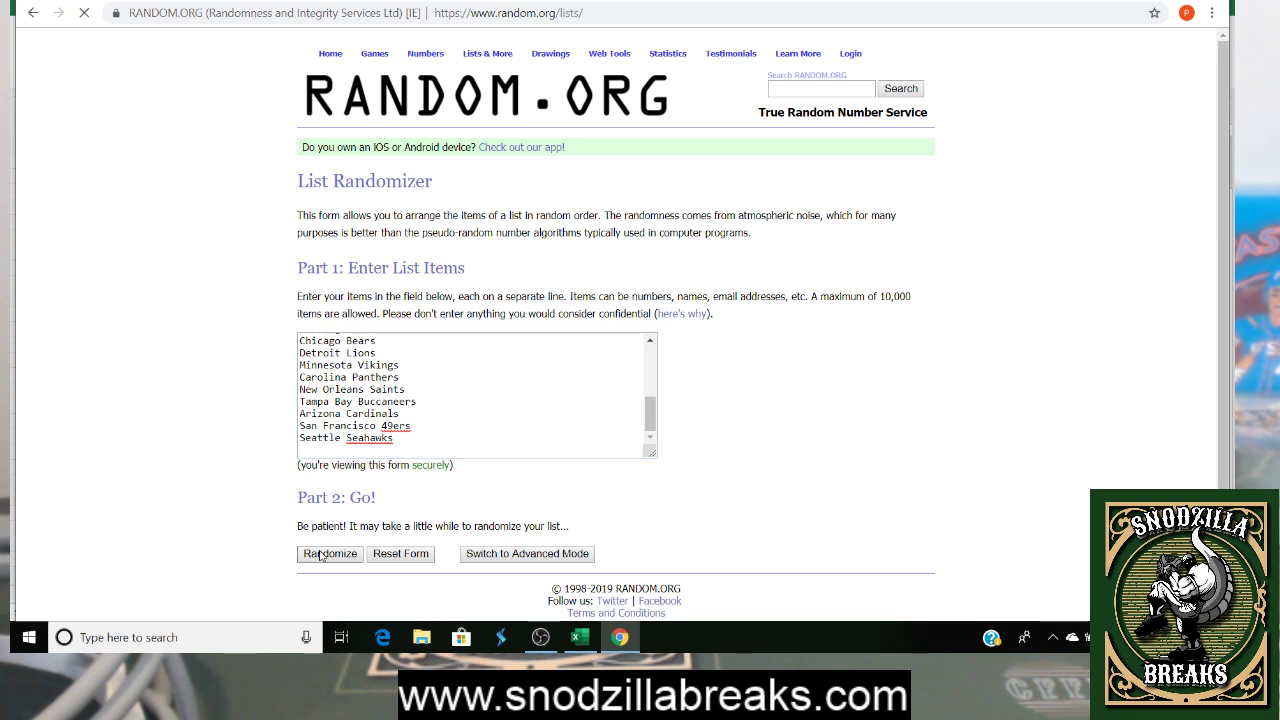
{"action": "scroll", "coordinate": [318, 488], "scroll_direction": "down", "scroll_amount": 1}
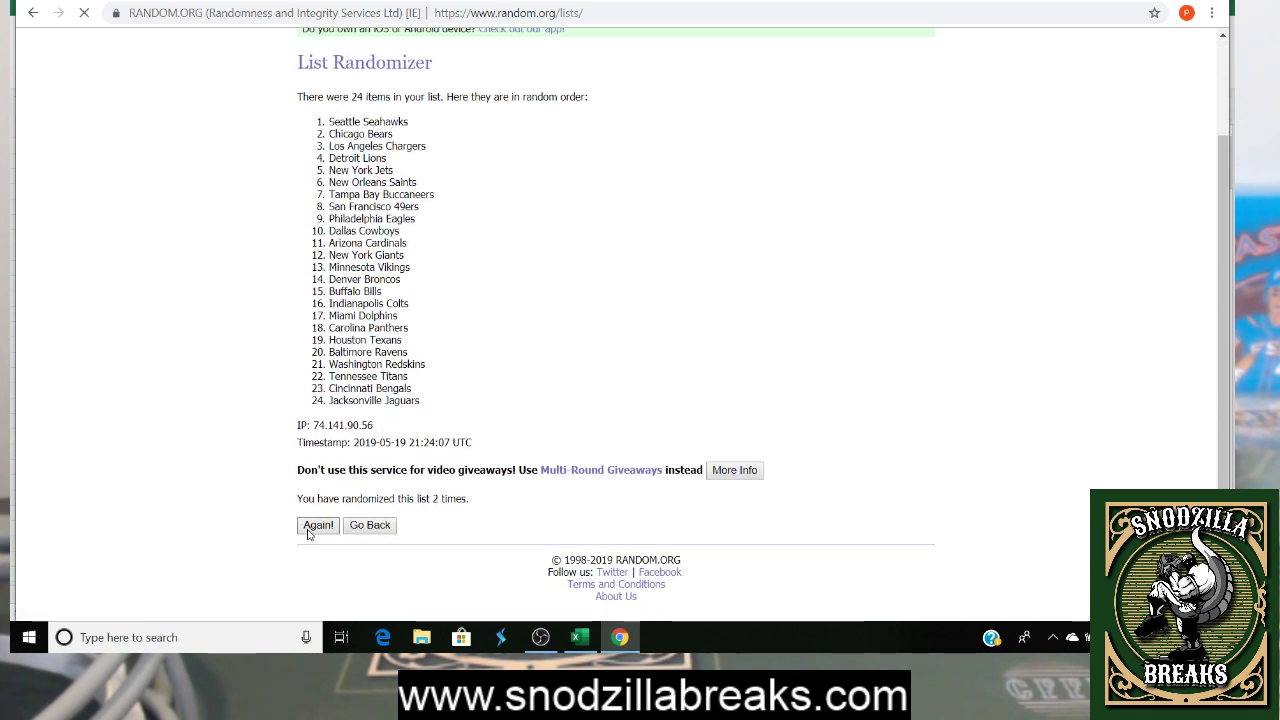
{"action": "left_click", "coordinate": [311, 524]}
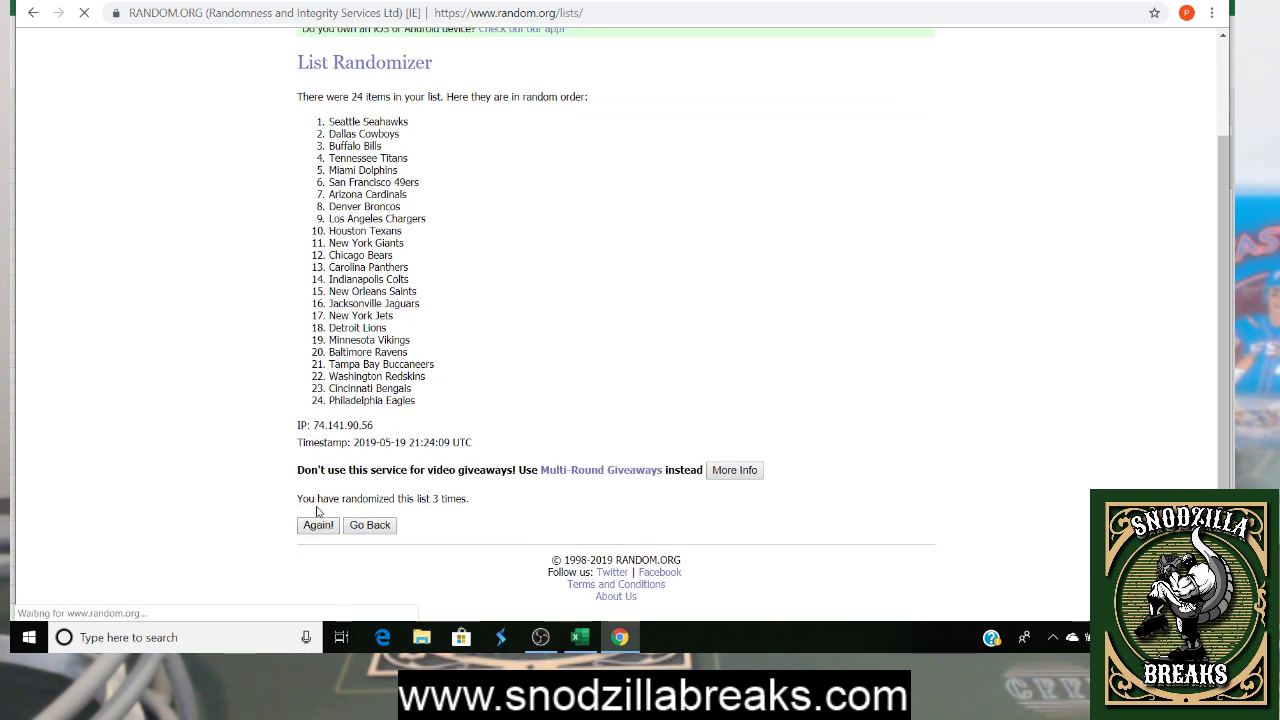
{"action": "left_click", "coordinate": [323, 528]}
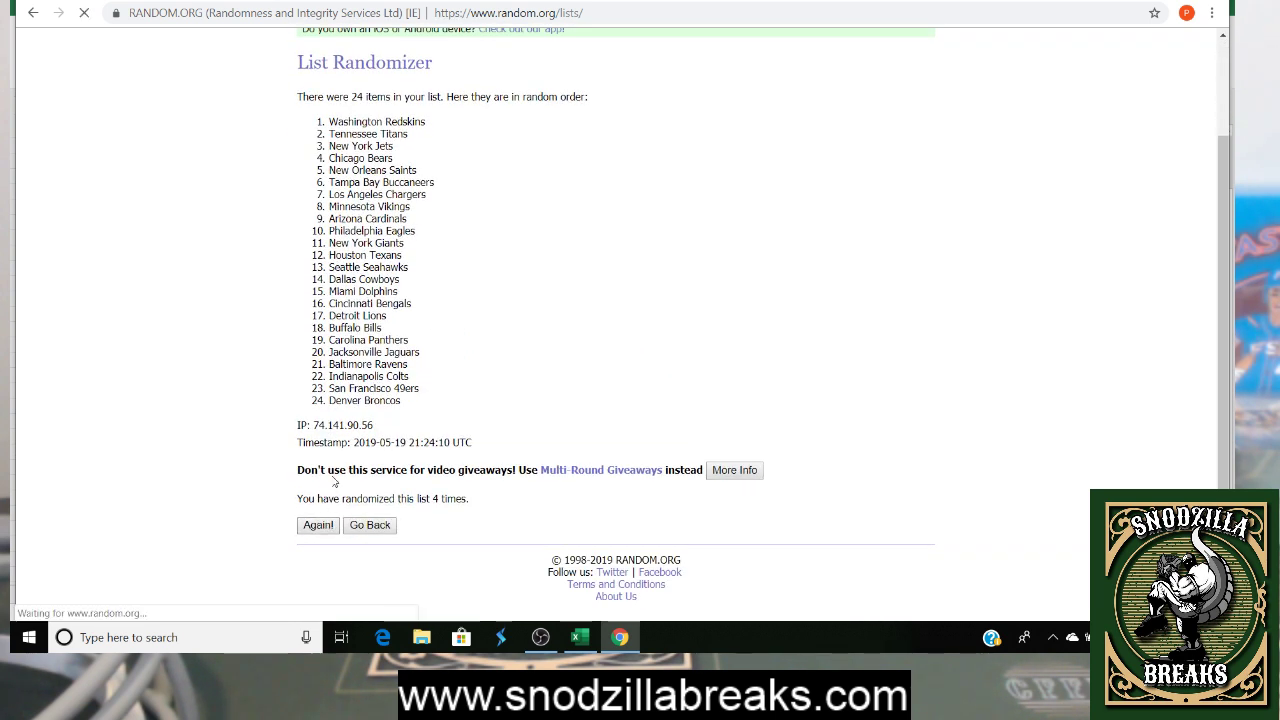
{"action": "left_click", "coordinate": [320, 526]}
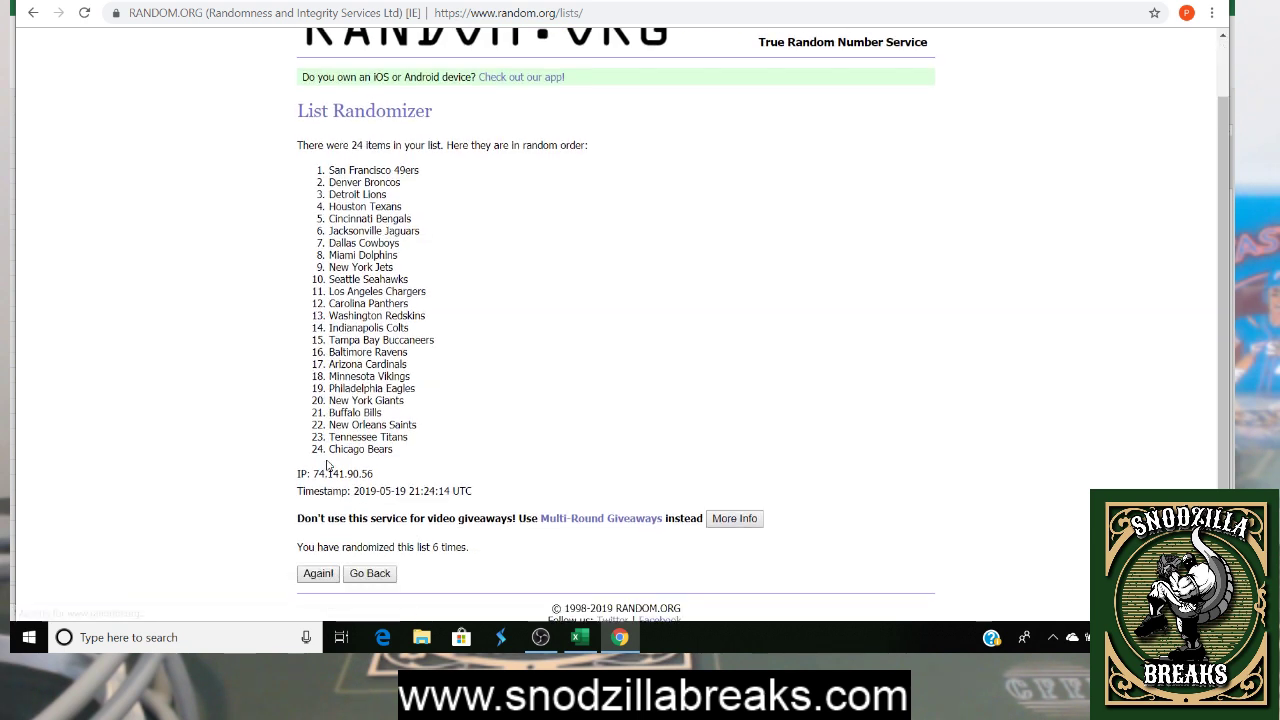
{"action": "left_click", "coordinate": [318, 524]}
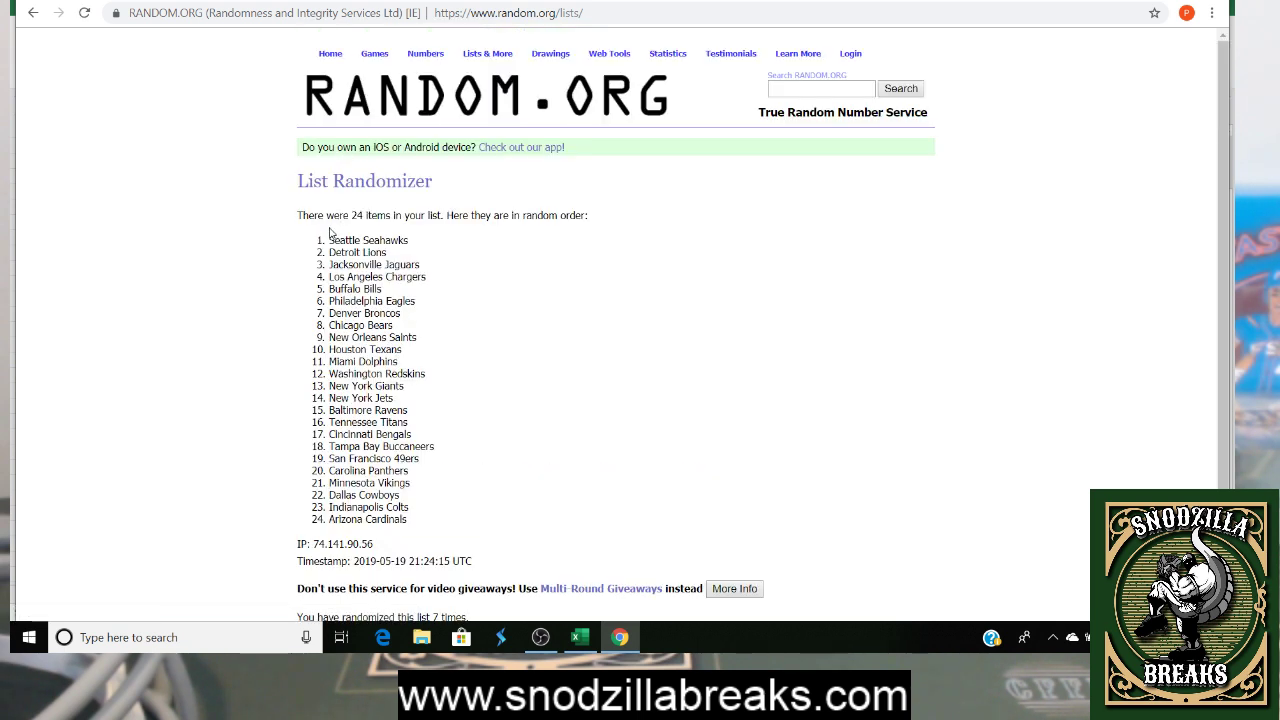
Copy the shuffled list of 24 teams and paste it into the Excel sheet B1H2 starting at E1
{"action": "left_click_drag", "start_coordinate": [331, 242], "coordinate": [446, 515]}
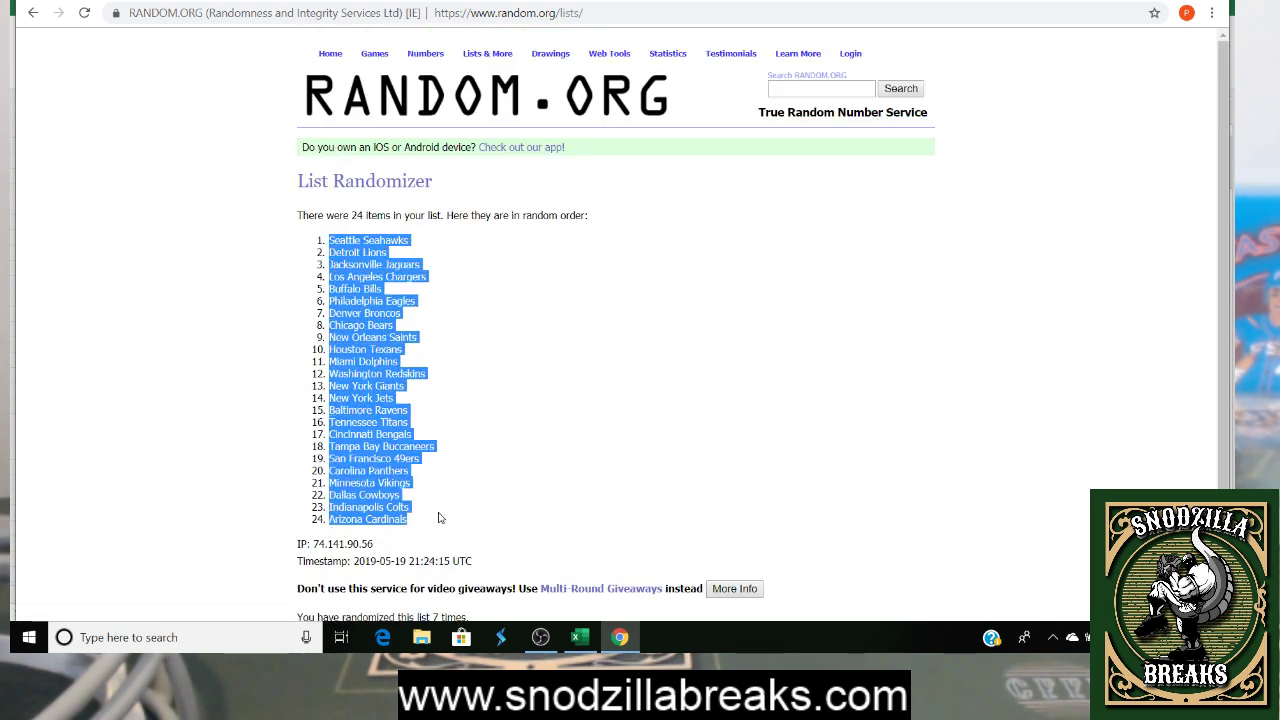
{"action": "key", "text": "alt+Tab"}
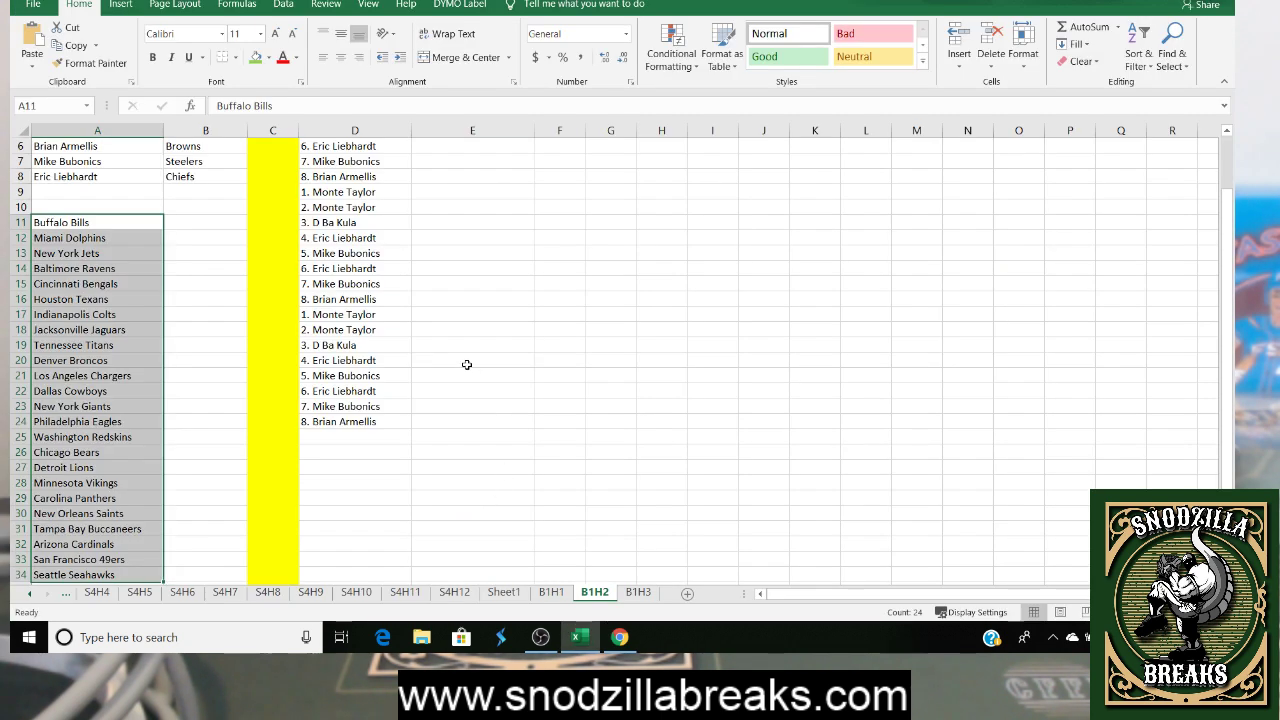
{"action": "scroll", "coordinate": [444, 177], "scroll_direction": "up", "scroll_amount": 2}
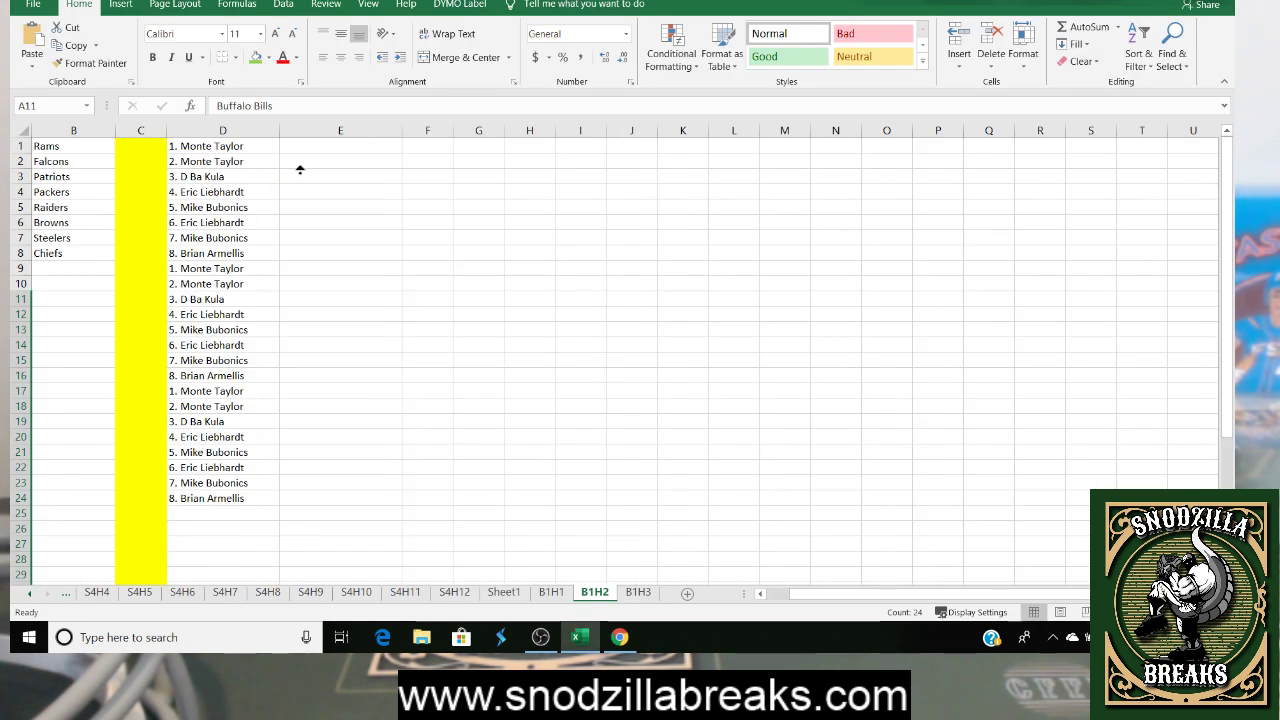
{"action": "scroll", "coordinate": [300, 170], "scroll_direction": "left", "scroll_amount": 1}
{"action": "left_click", "coordinate": [425, 148]}
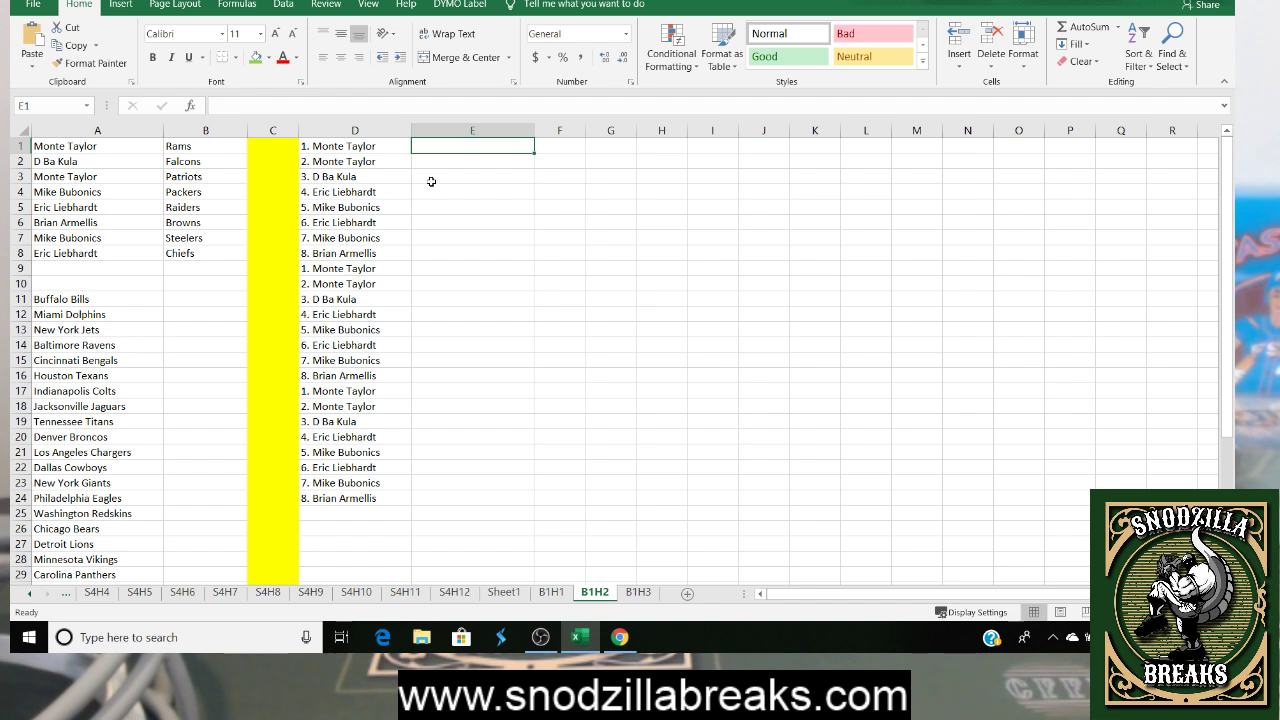
{"action": "right_click", "coordinate": [440, 146]}
{"action": "left_click", "coordinate": [494, 214]}
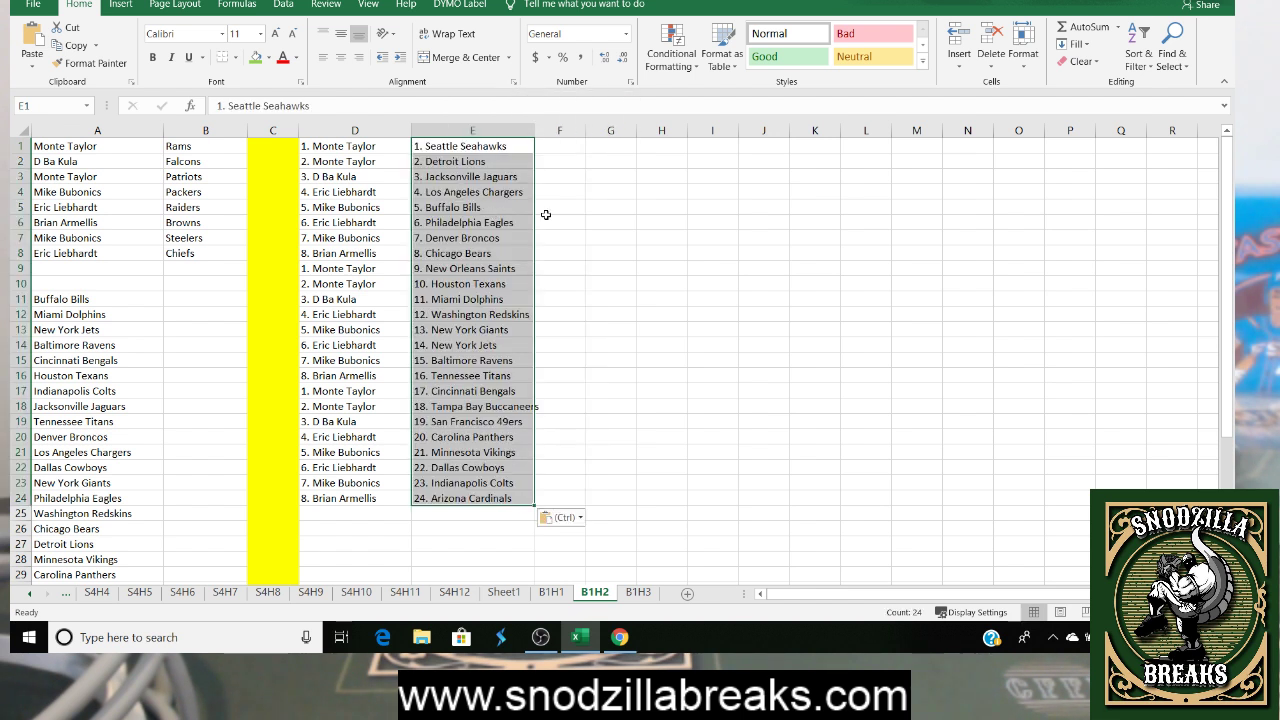
{"action": "left_click", "coordinate": [628, 208]}
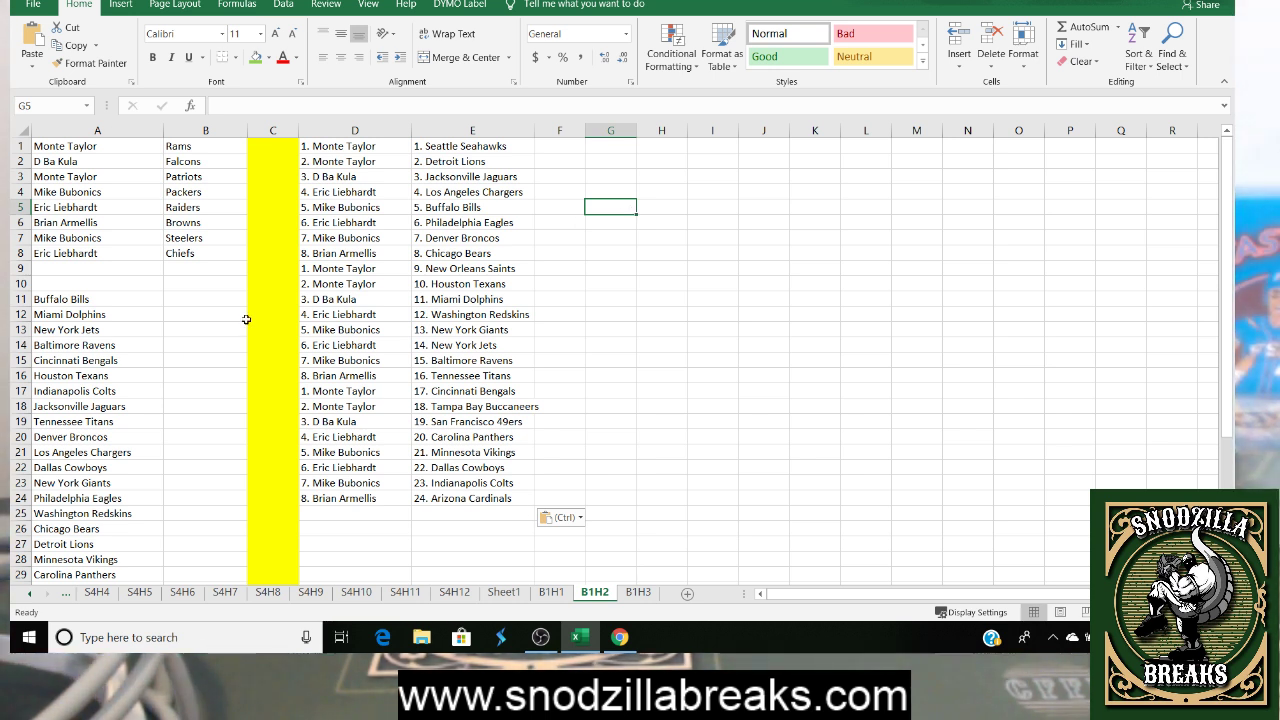
Switch to Chrome and open RANDOM.ORG's List Randomizer in a new tab
{"action": "left_click", "coordinate": [620, 637]}
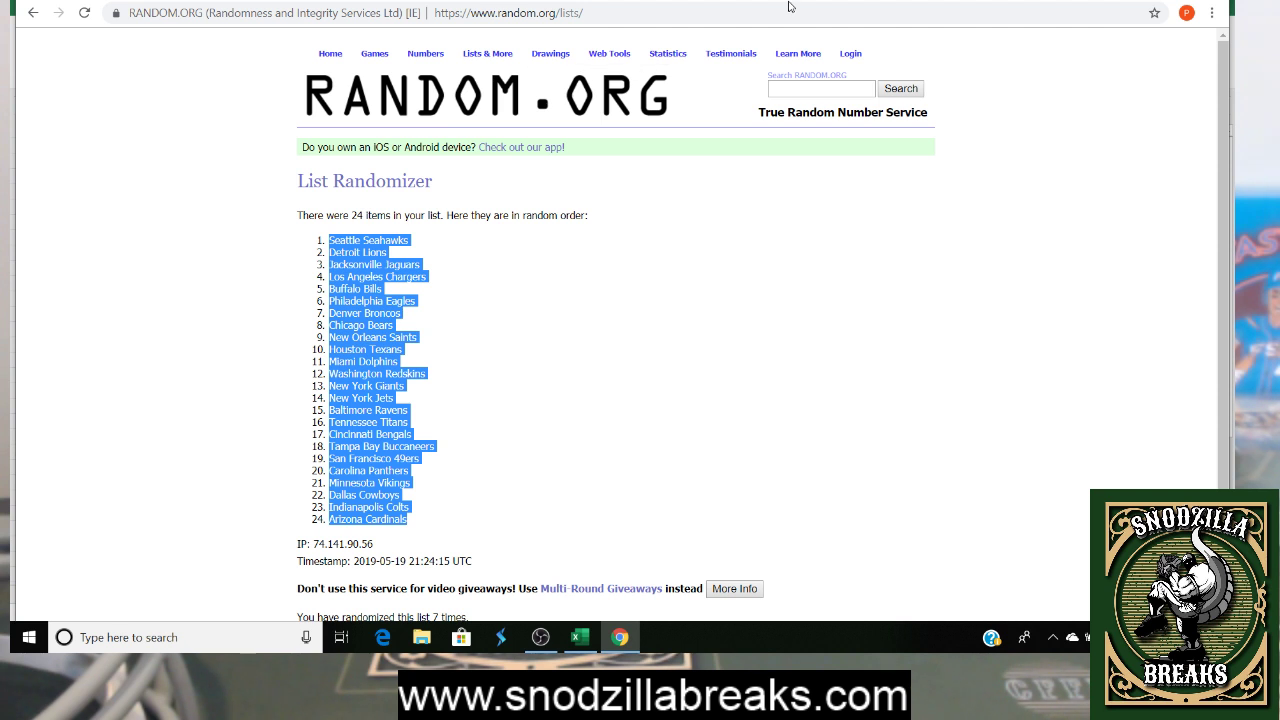
{"action": "key", "text": "ctrl+t"}
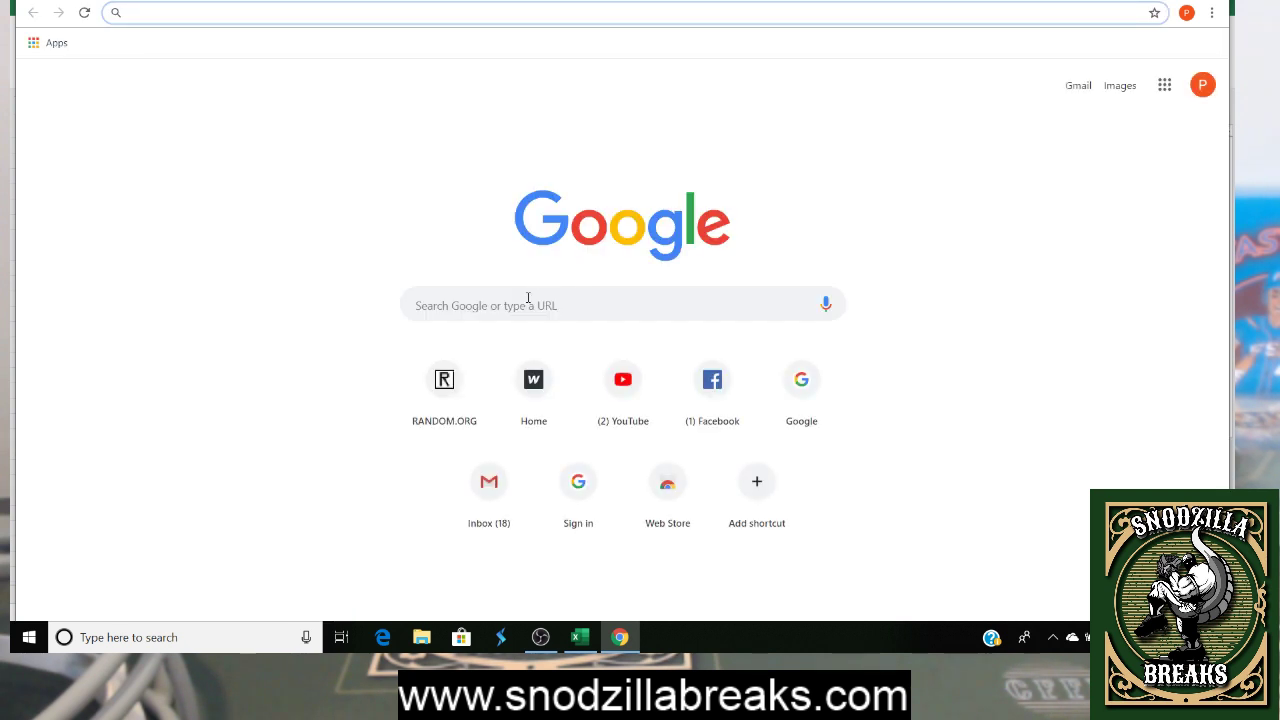
{"action": "left_click", "coordinate": [442, 384]}
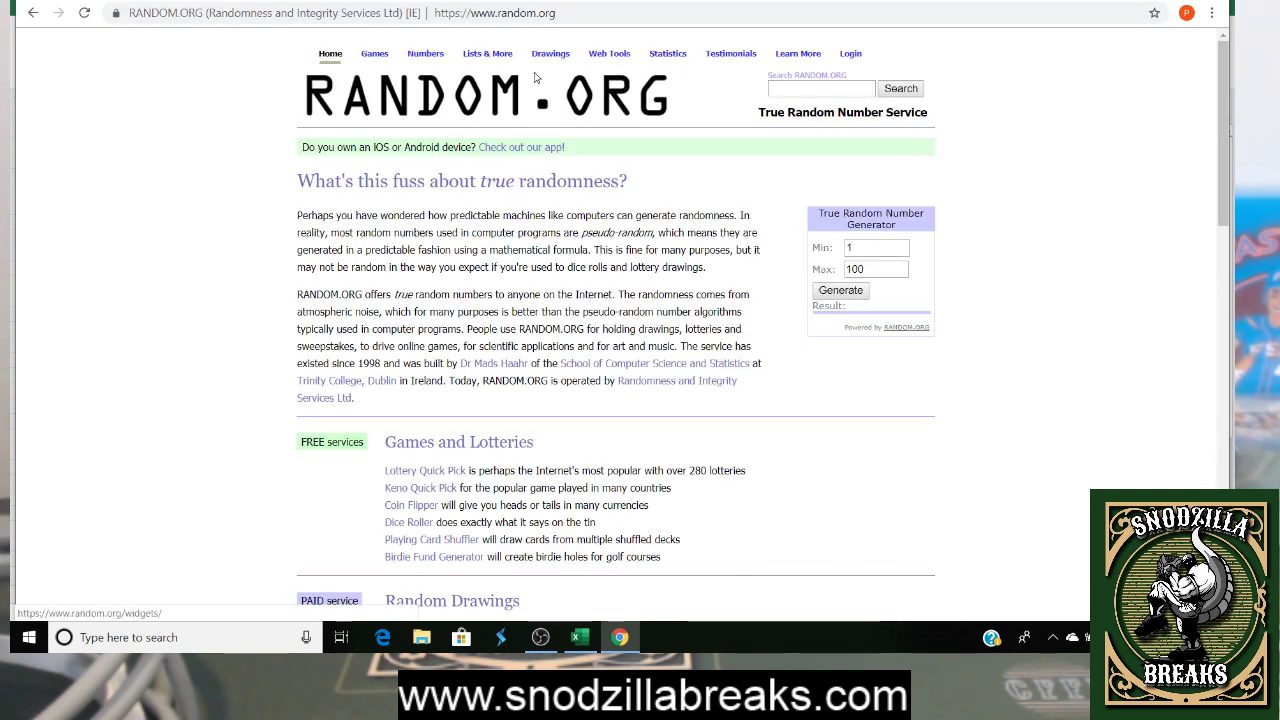
{"action": "left_click", "coordinate": [484, 75]}
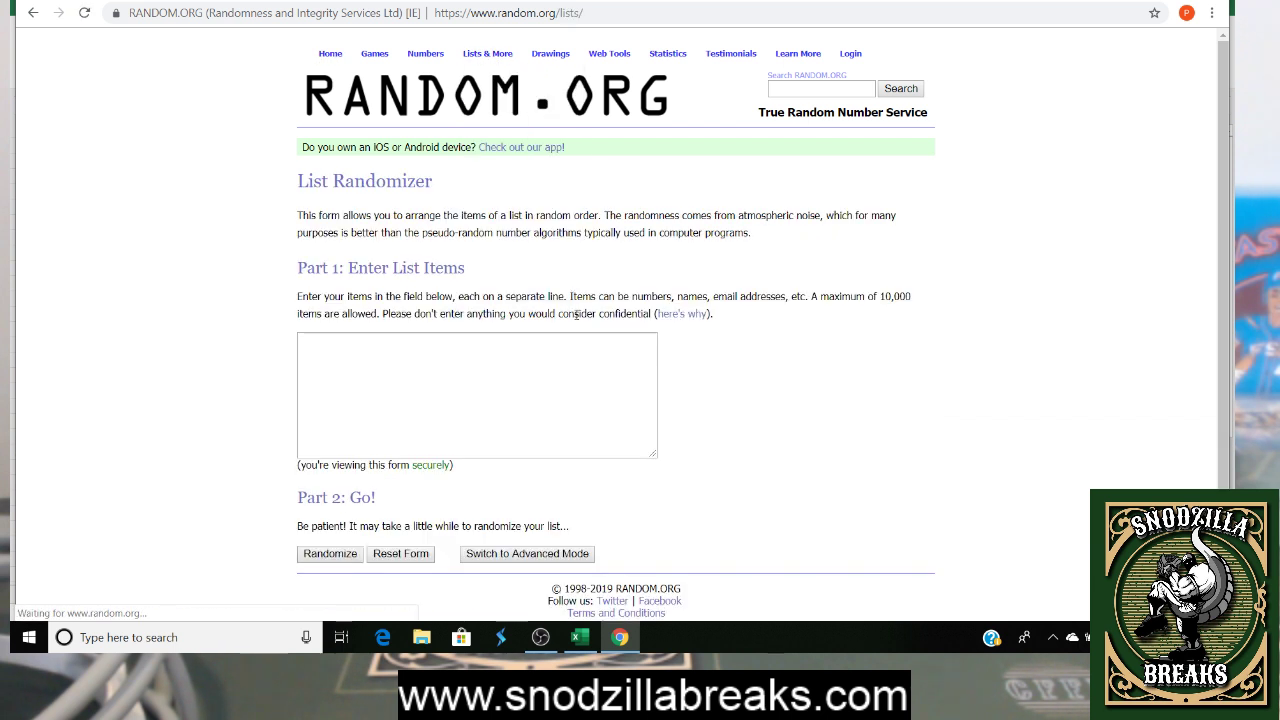
Enter the numbers 1 to 10 and 12 as list items, one per line
{"action": "left_click", "coordinate": [433, 362]}
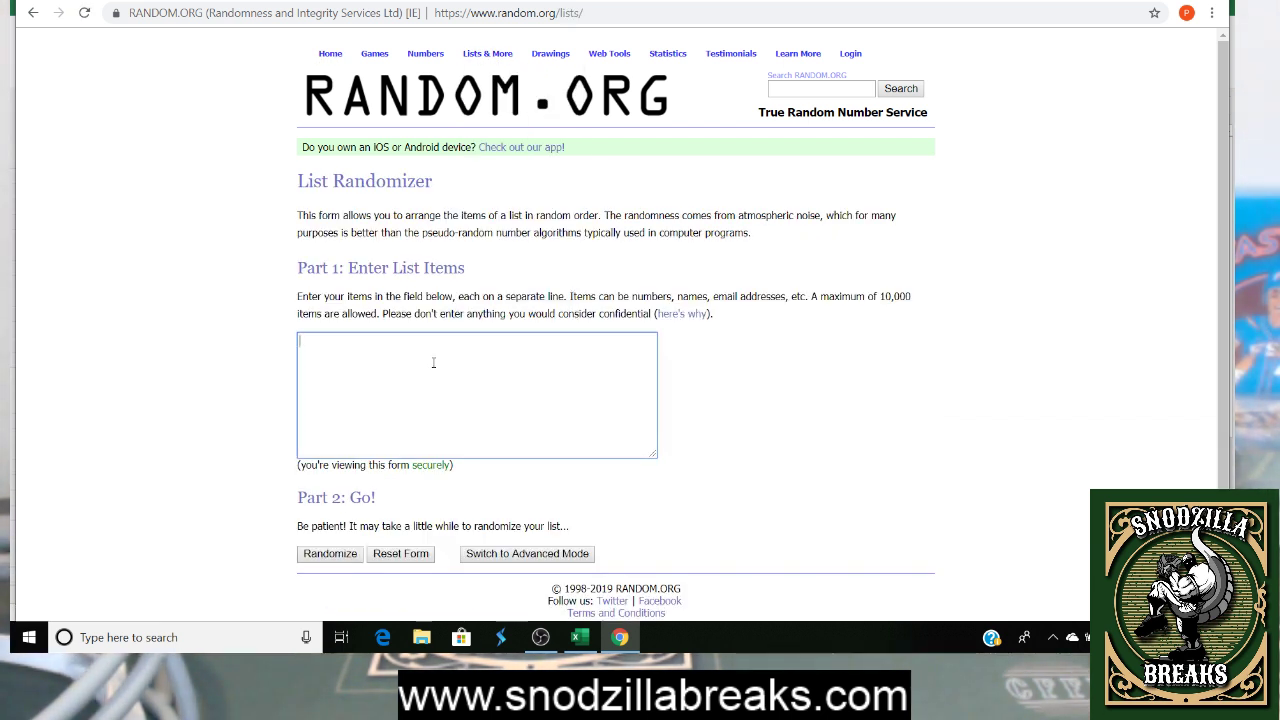
{"action": "type", "text": "1"}
{"action": "key", "text": "Return"}
{"action": "type", "text": "2"}
{"action": "key", "text": "Return"}
{"action": "type", "text": "3"}
{"action": "key", "text": "Return"}
{"action": "type", "text": "4 5 "}
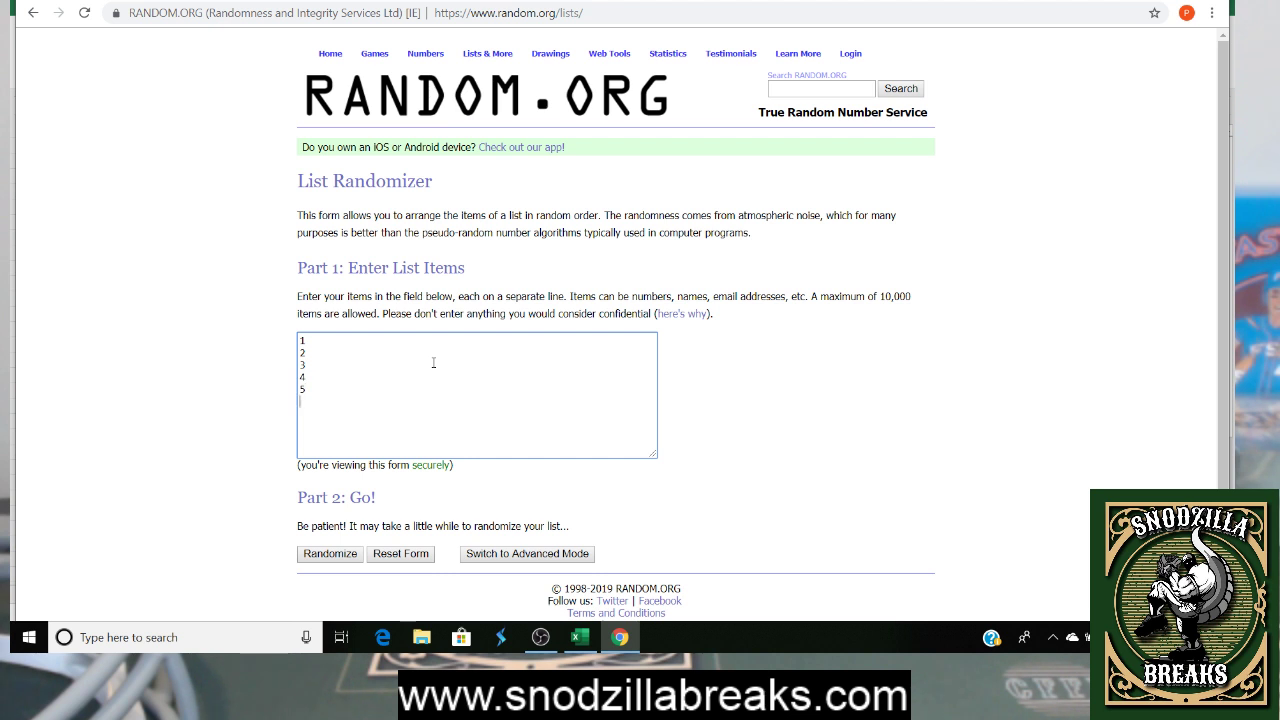
{"action": "type", "text": "6 7 8 9 10"}
{"action": "key", "text": "Return"}
{"action": "type", "text": "12"}
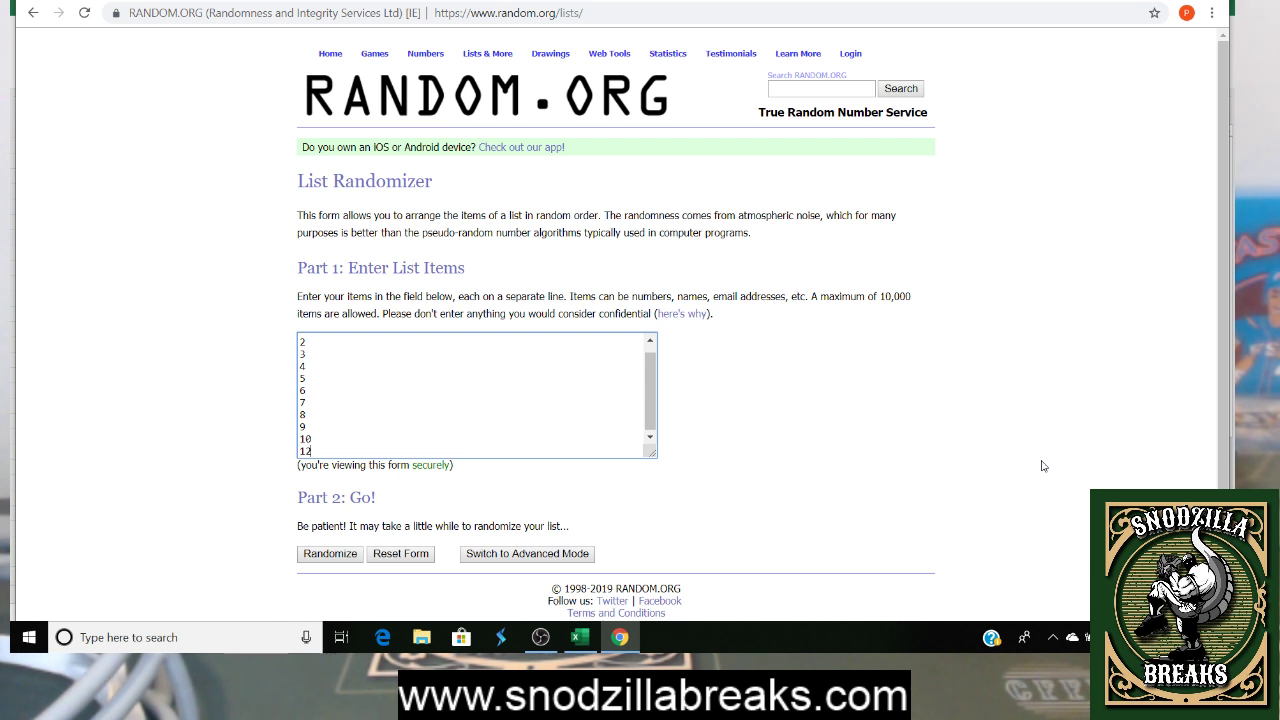
Randomize the number list seven times, and switch back through Excel to the streaming program
{"action": "left_click", "coordinate": [315, 558]}
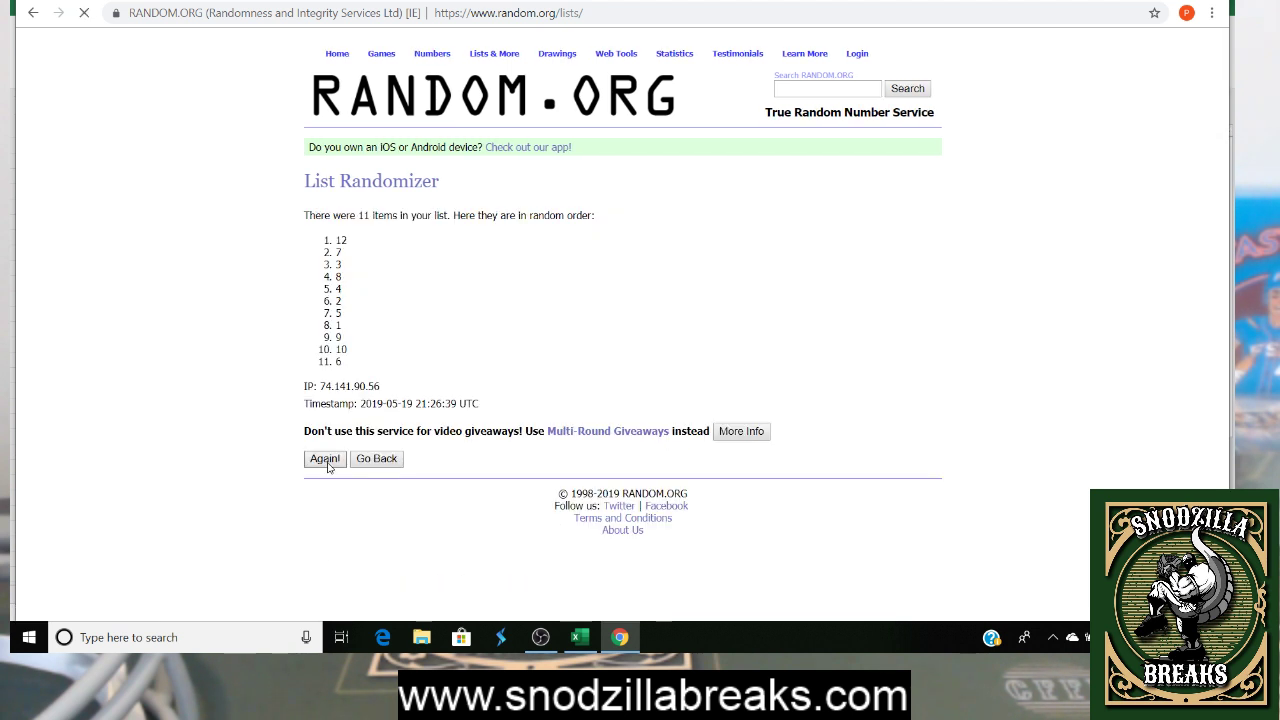
{"action": "left_click", "coordinate": [324, 459]}
{"action": "left_click", "coordinate": [324, 487]}
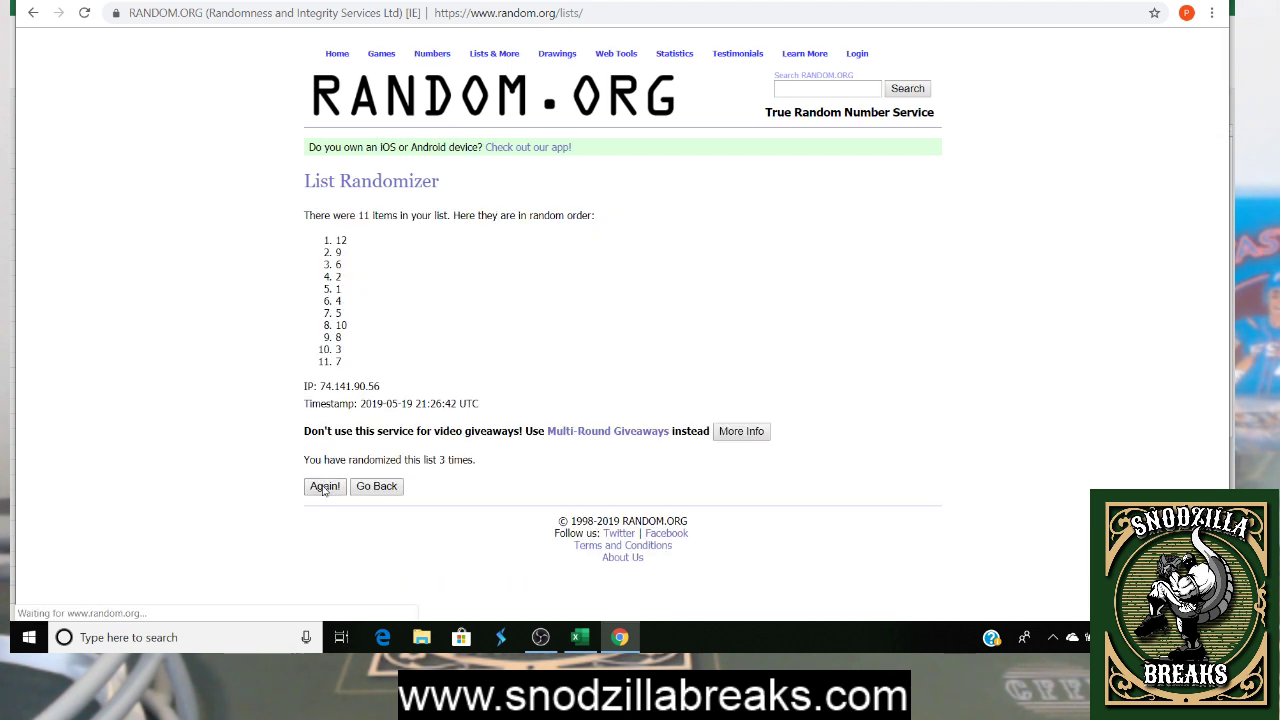
{"action": "left_click", "coordinate": [324, 488]}
{"action": "left_click", "coordinate": [324, 487]}
{"action": "left_click", "coordinate": [324, 487]}
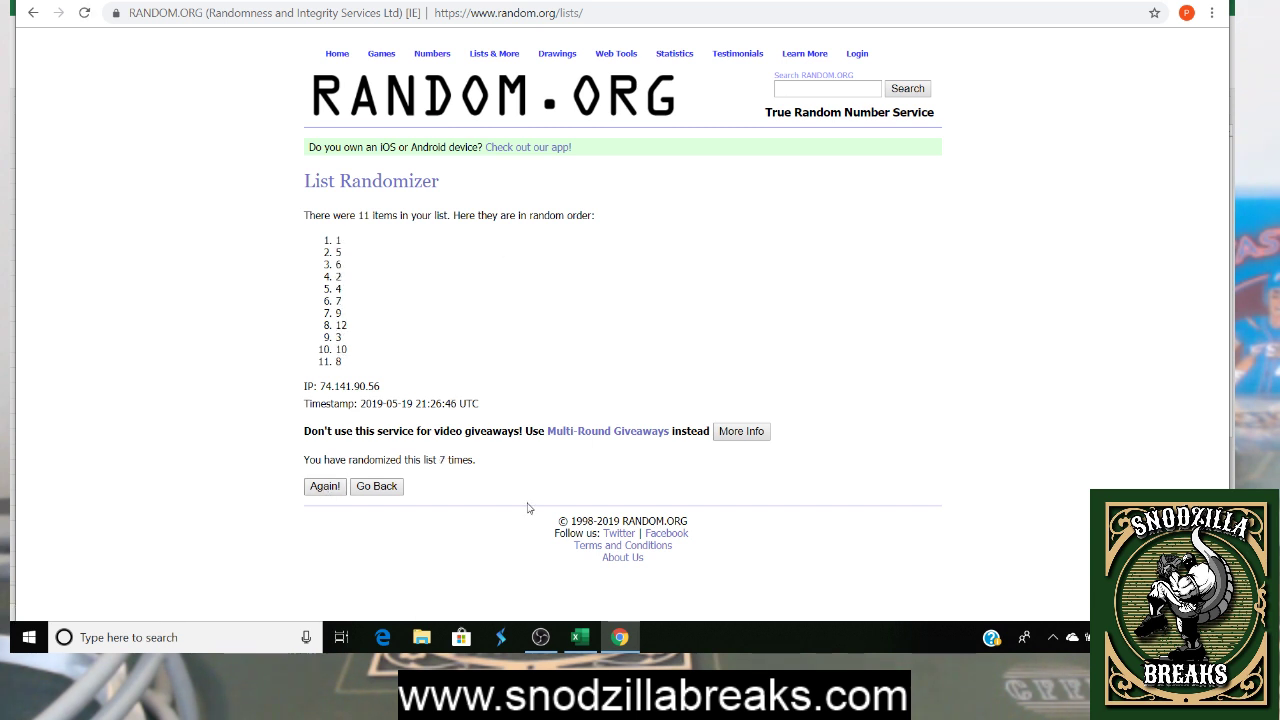
{"action": "left_click", "coordinate": [580, 637]}
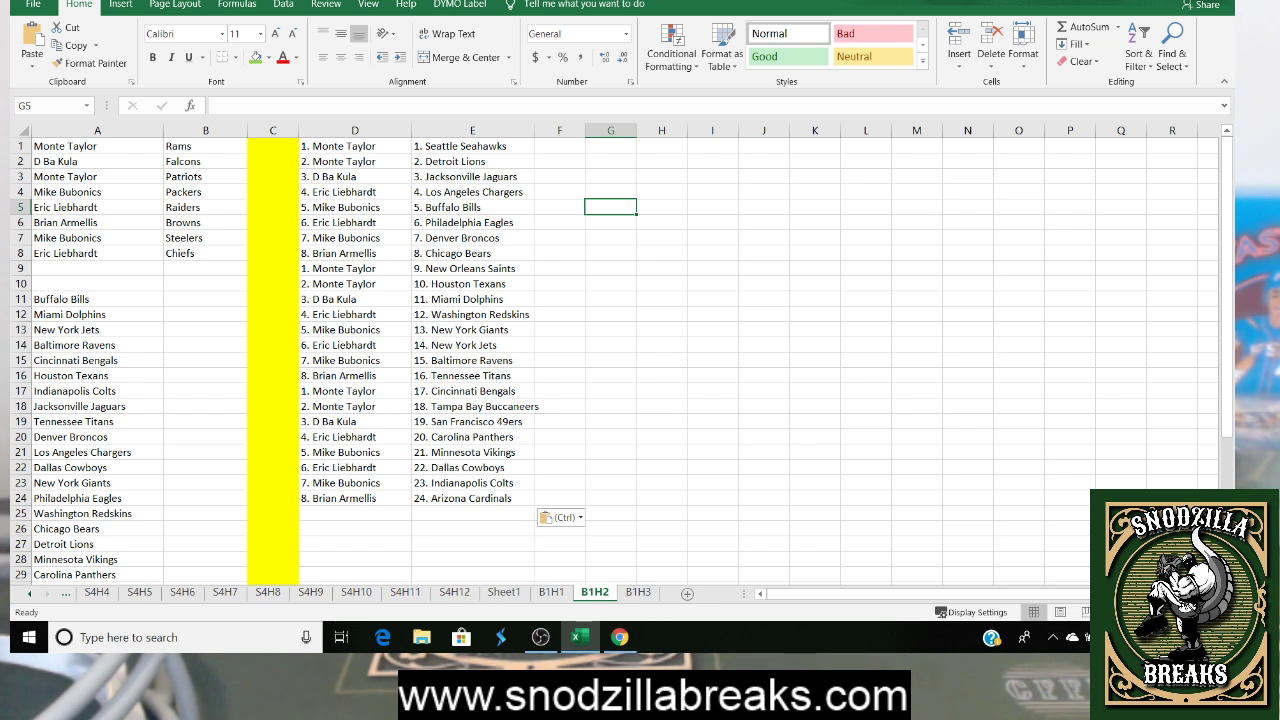
{"action": "left_click", "coordinate": [540, 637]}
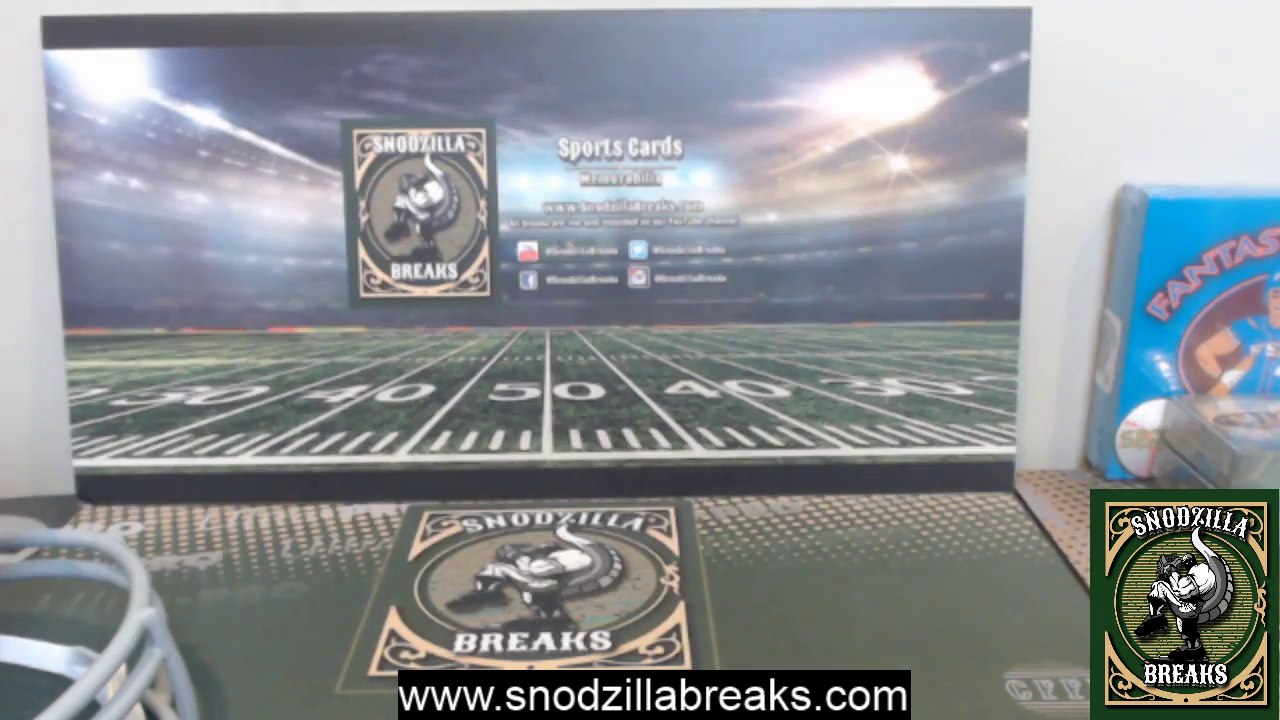